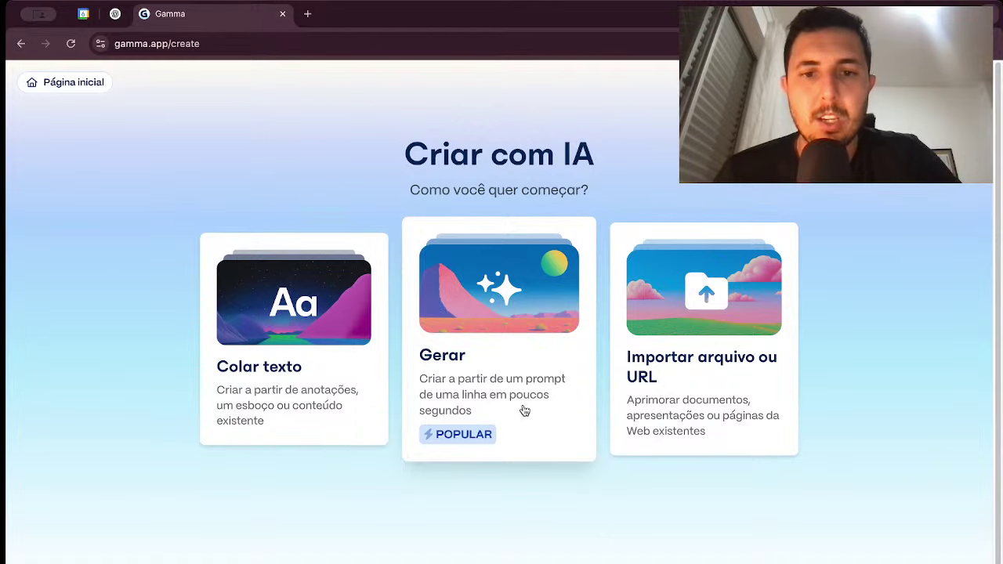
Step: Start a new AI creation with the Gerar option, which works from a one-line prompt
click(484, 379)
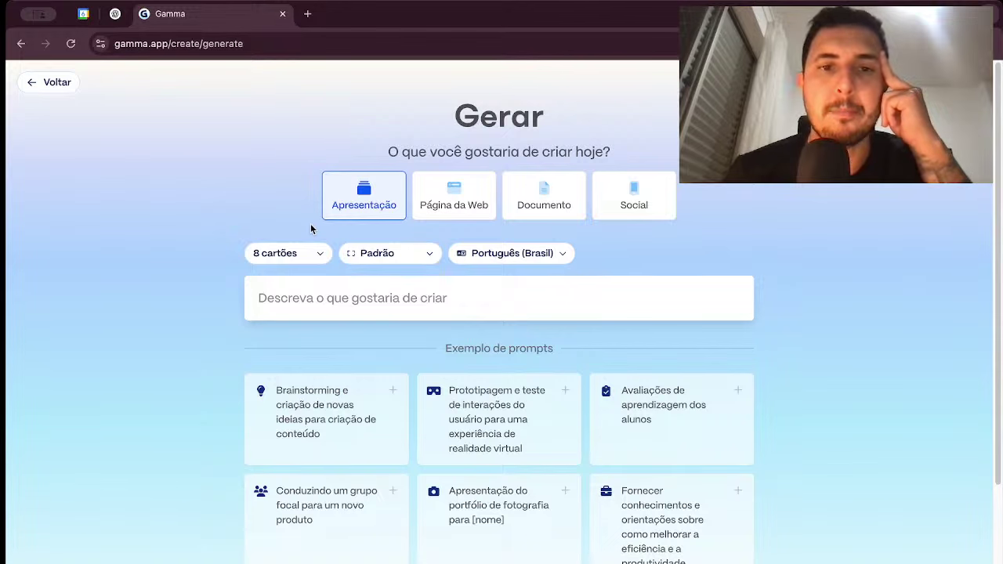
Step: Examine the card count, page style and language choices offered for the Apresentação format
click(314, 256)
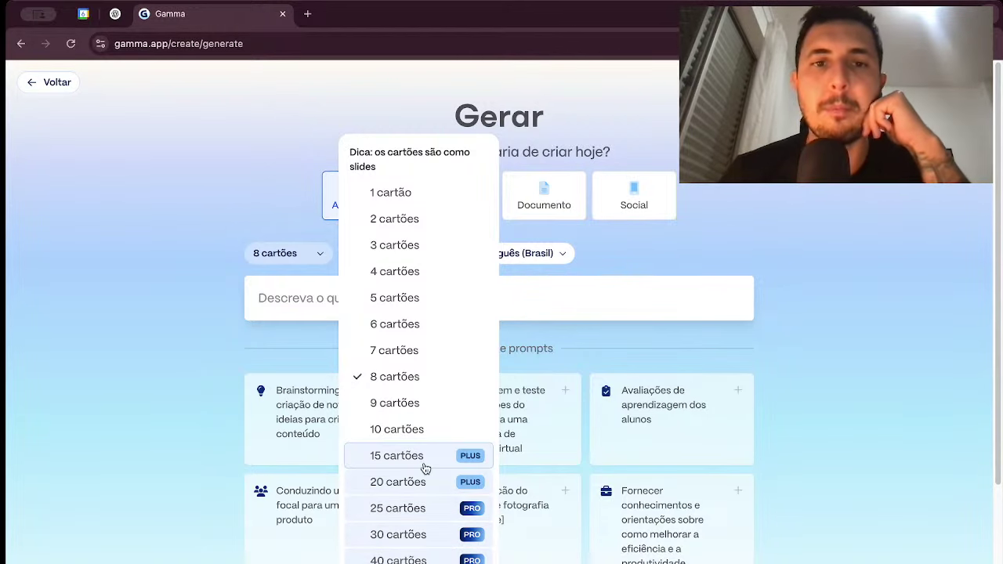
click(232, 337)
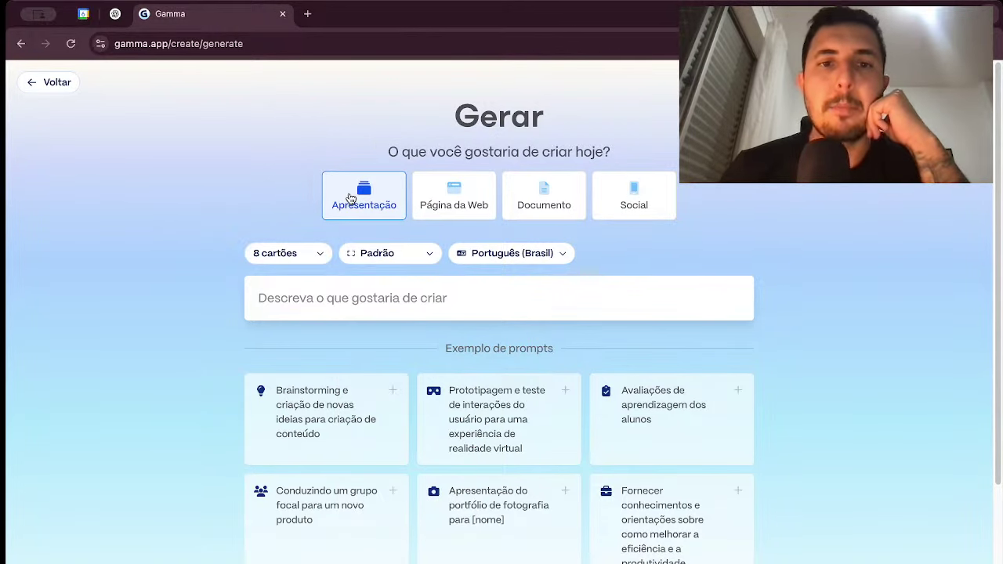
click(323, 253)
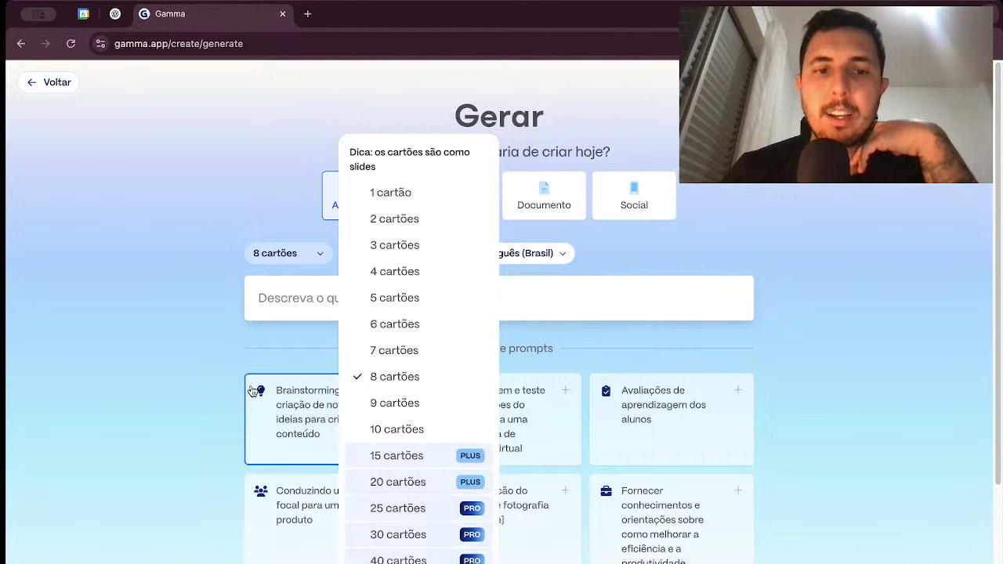
click(189, 353)
click(392, 253)
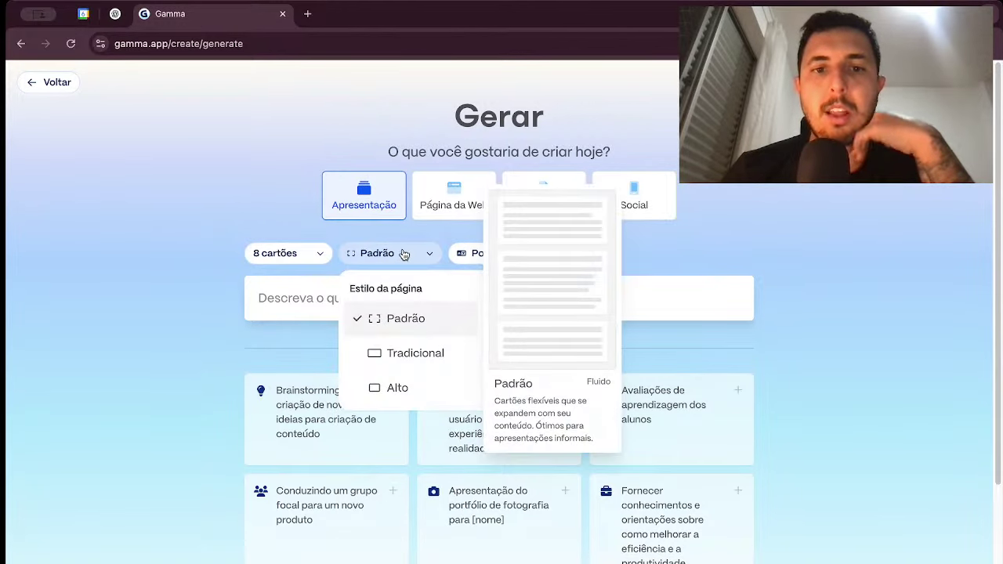
click(394, 253)
click(519, 254)
click(519, 256)
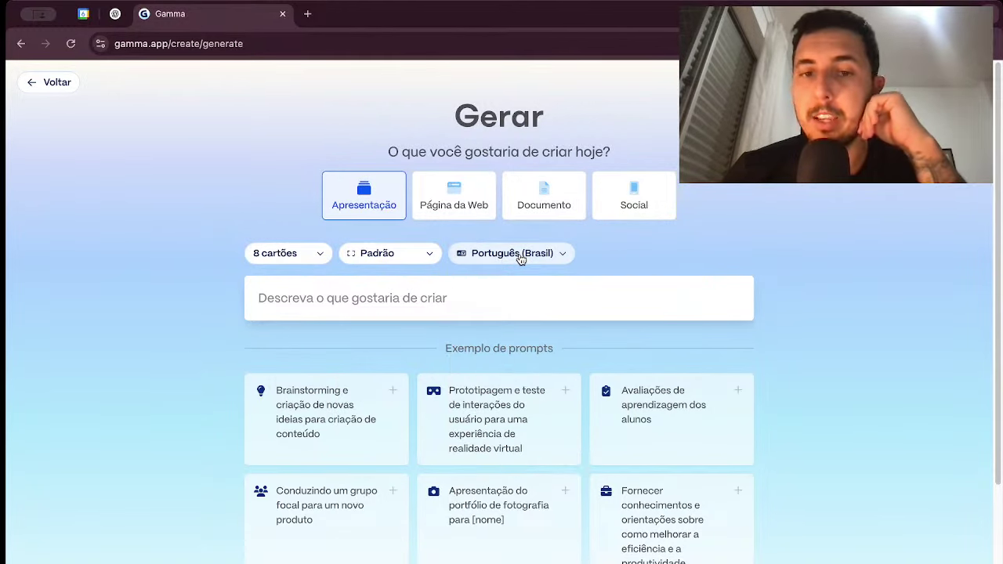
click(528, 255)
scroll(530, 385, down, 5)
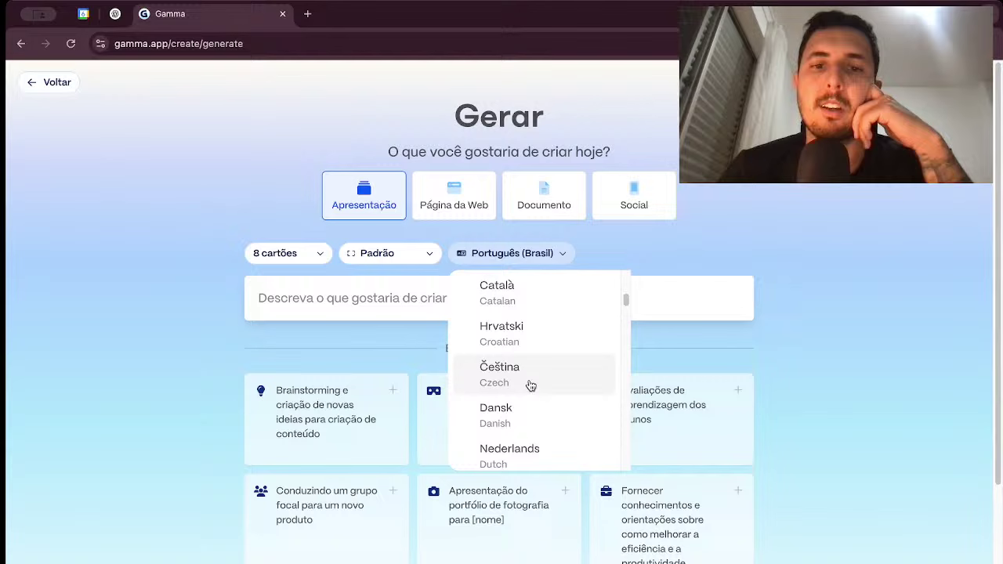
click(530, 255)
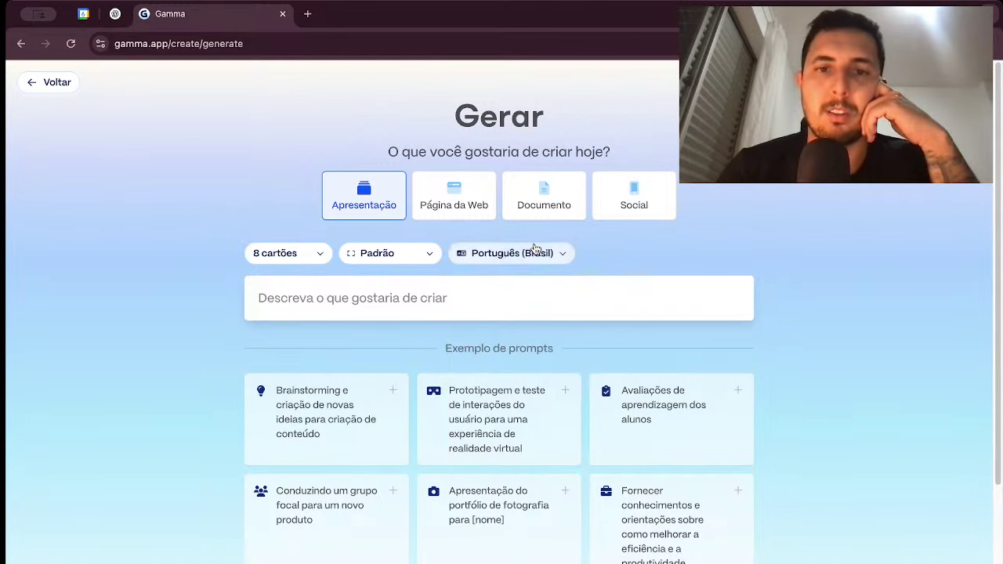
Step: Compare the settings offered for the Página da Web, Documento, Social and Apresentação formats
click(449, 206)
click(313, 255)
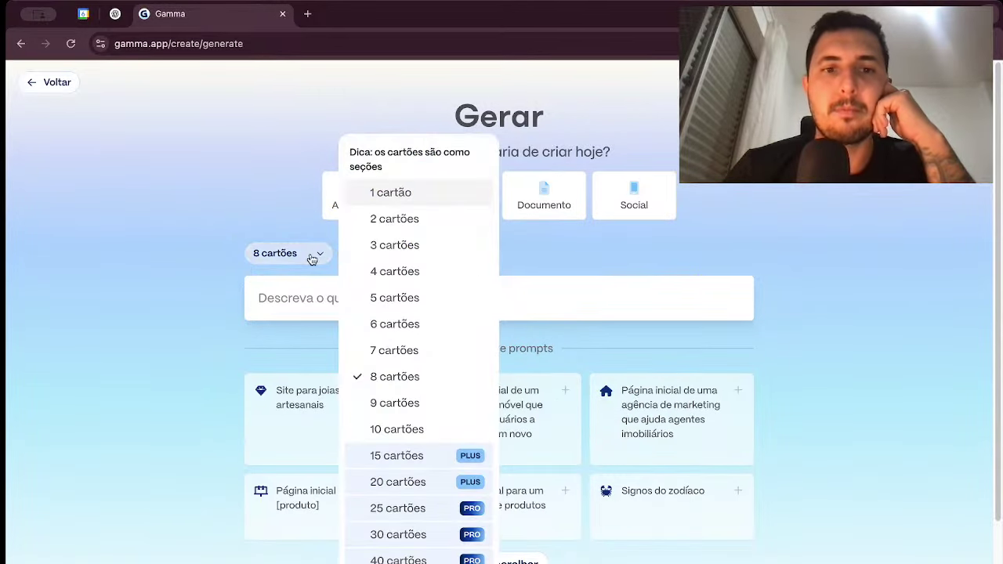
click(594, 249)
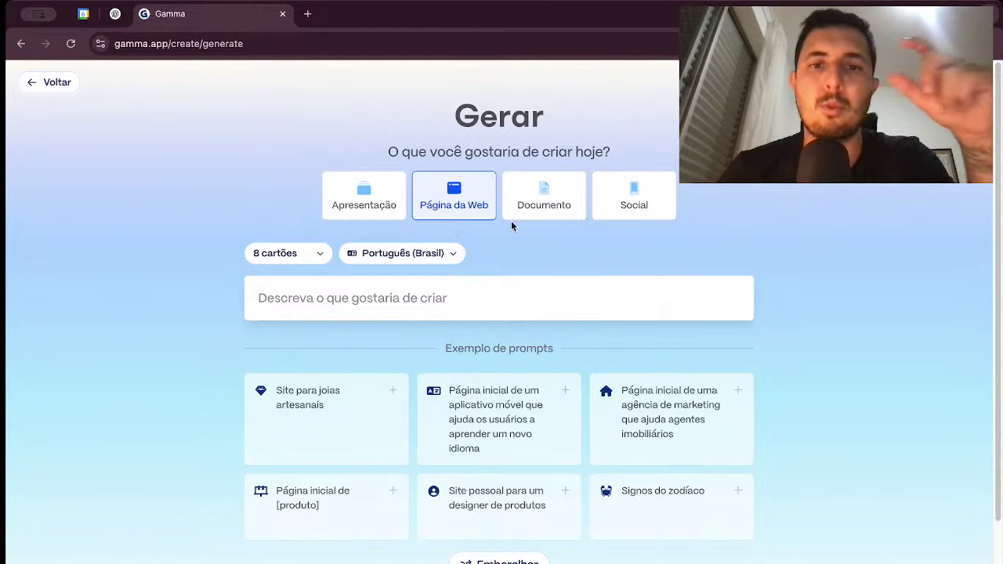
click(540, 212)
click(616, 206)
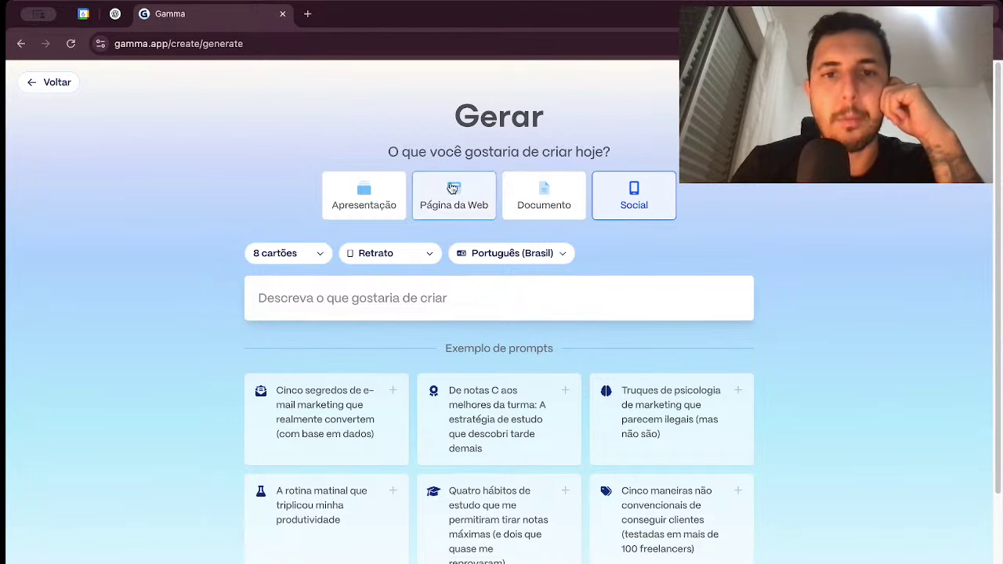
click(363, 199)
Step: Choose Página da Web as the format and set its length to 3 cartões
click(462, 210)
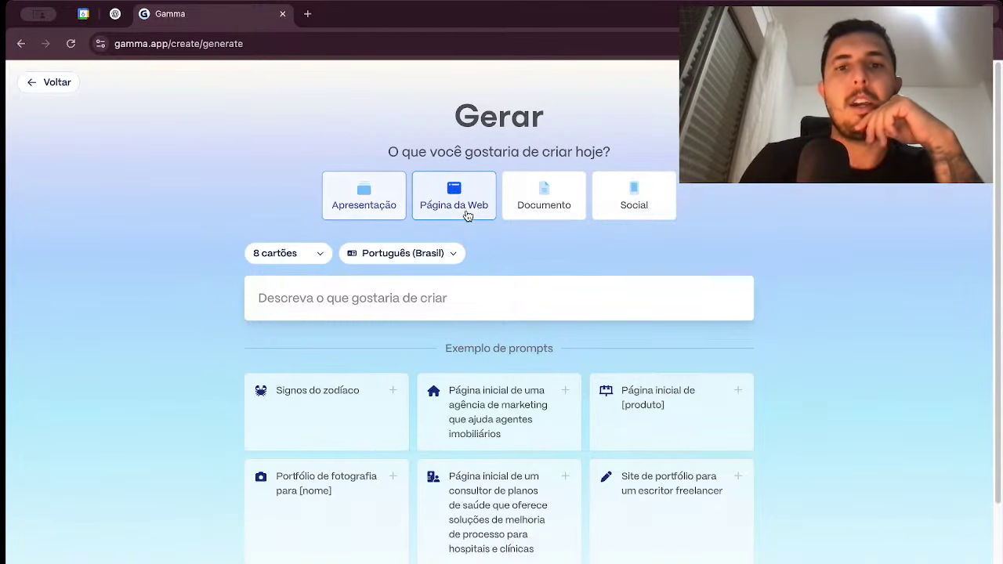
click(312, 253)
click(400, 245)
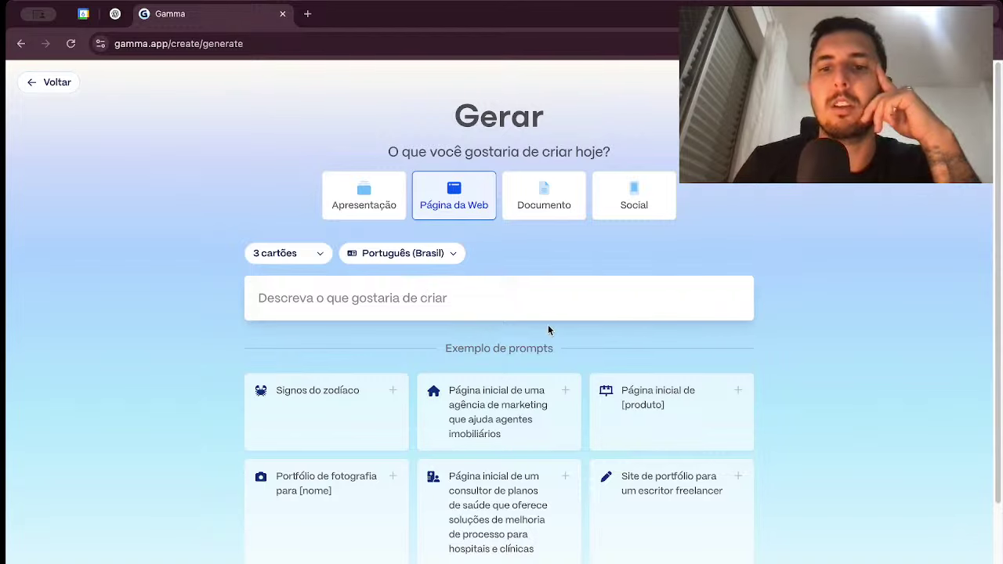
Step: Enter a Portuguese prompt for a simple churrasco shopping "aplicativo" using guest, vegetarian and alcohol-drinker numbers, ending with a sentence about an attached design proposal
click(491, 307)
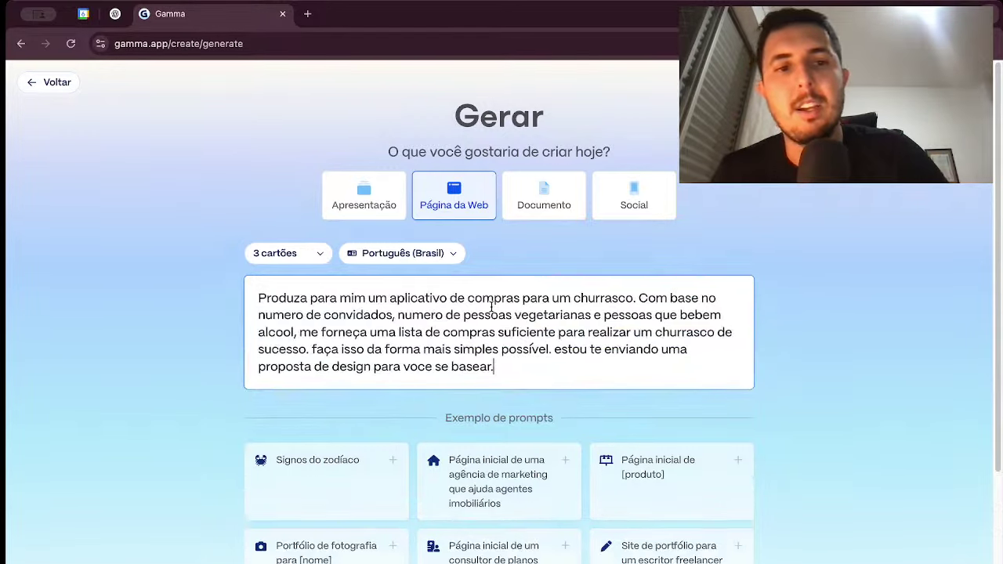
text(Produza para mim um aplicativo de compras para um churrasco. Com base no numero de convidados, numero de pessoas vegetarianas e pessoas que bebem alcool, me forneça uma lista de compras suficiente para realizar um churrasco de sucesso. faça isso da forma mais simples possível. estou te enviando uma proposta de design para voce se basear.)
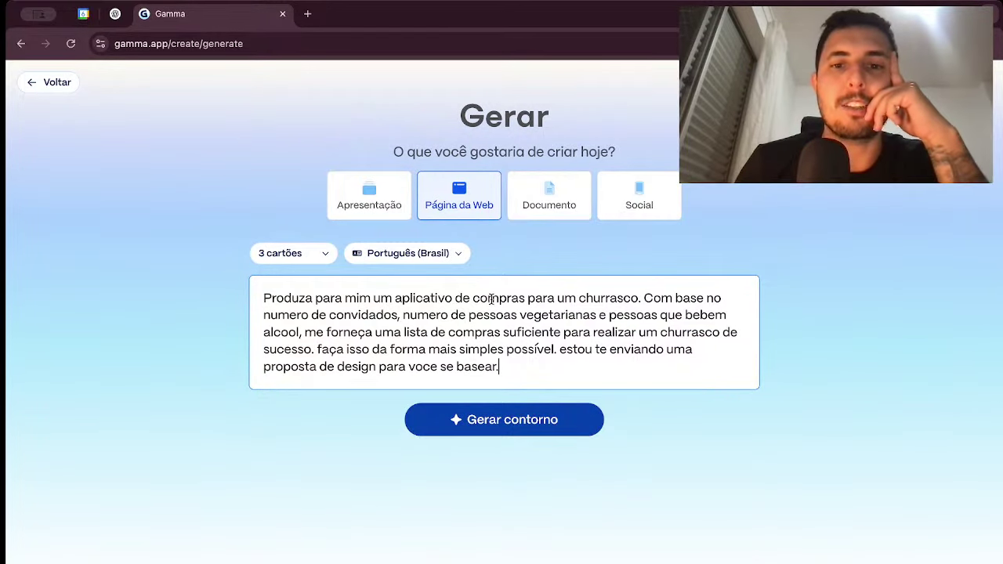
Step: Replace the word "aplicativo" with "site" in the prompt
double_click(423, 300)
key(BackSpace)
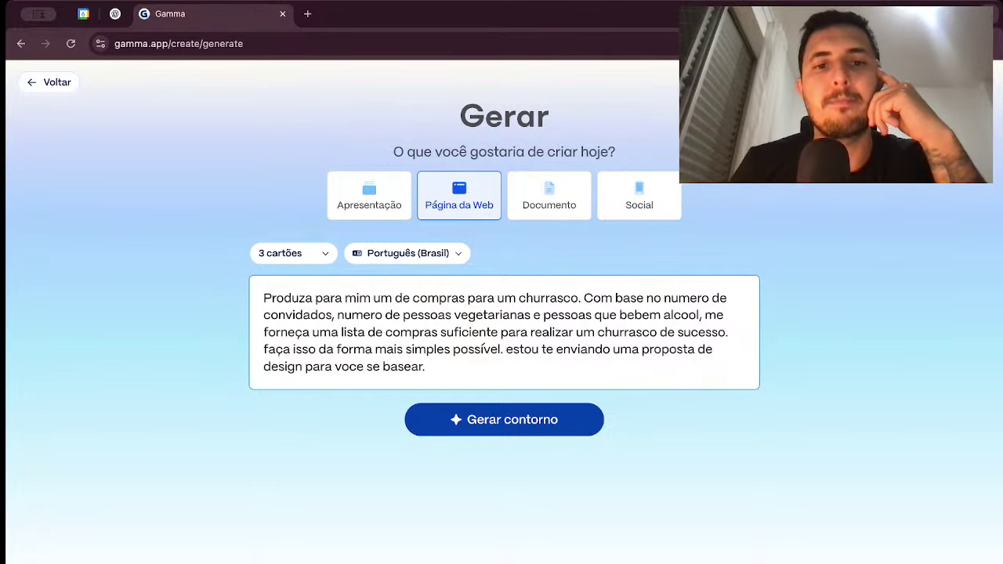
text(site)
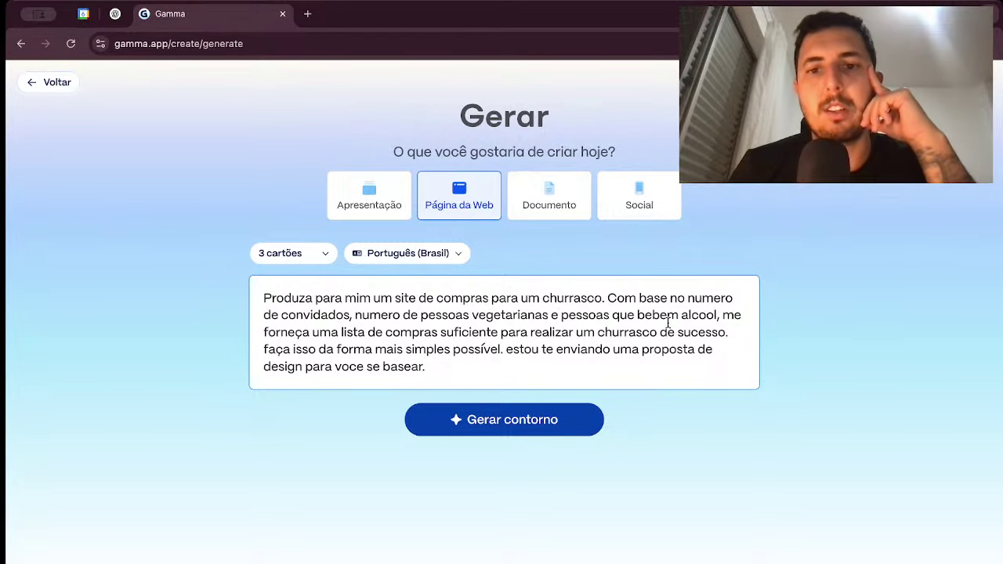
Step: Rework the prompt's list of inputs to read "vegetarianas, pessoas que bebem alcool e o budget do evento"
click(558, 314)
key(BackSpace)
key(BackSpace)
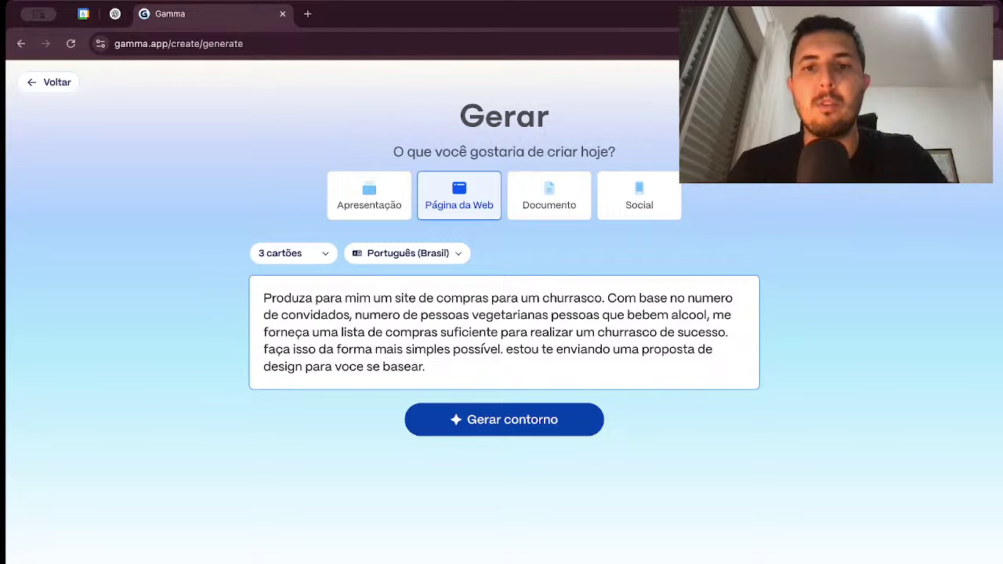
text(,)
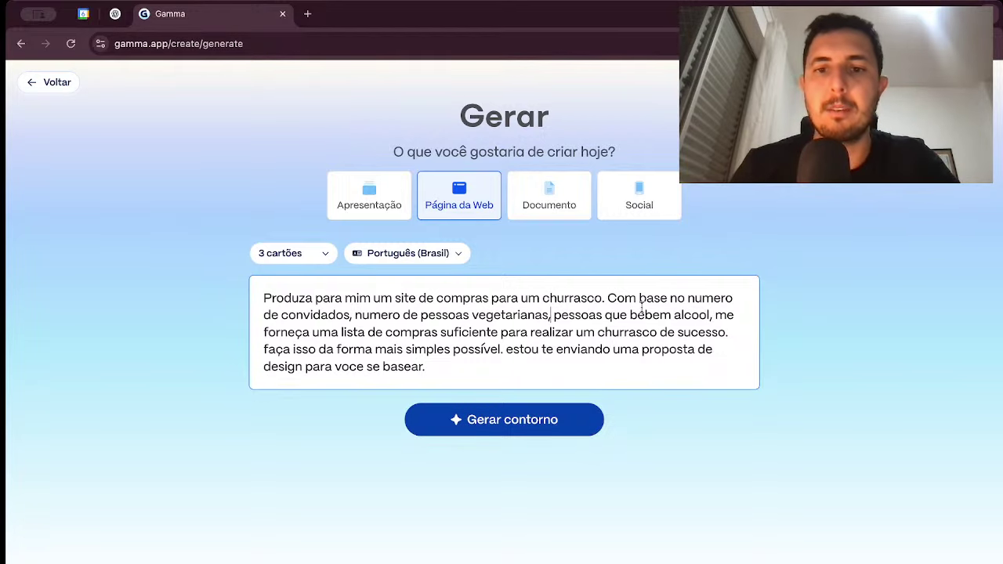
click(710, 315)
text(e o buf)
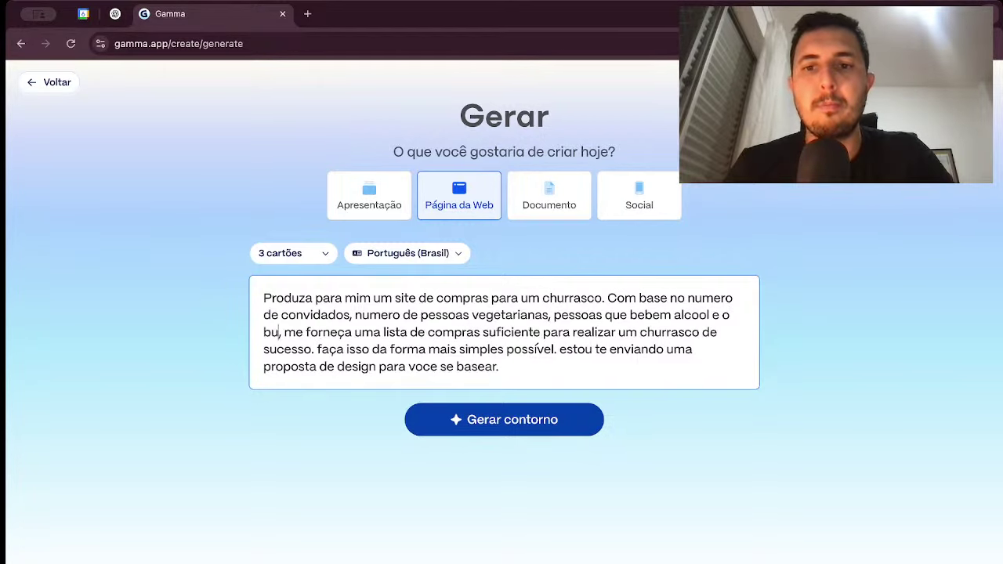
key(BackSpace)
text(dget do evento)
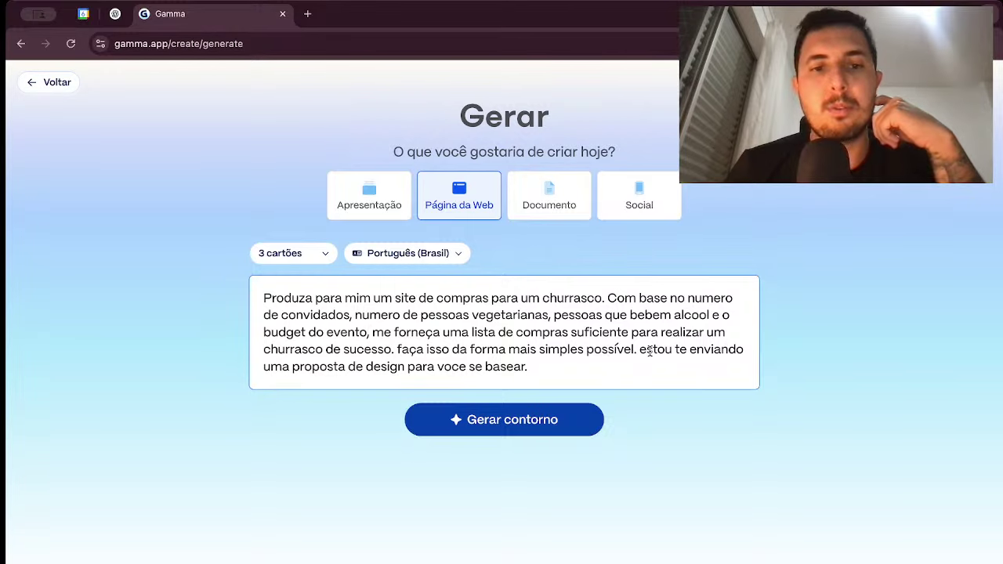
Step: Delete the prompt's final sentence about sending a design proposal and generate the outline
drag(599, 363, 641, 351)
key(BackSpace)
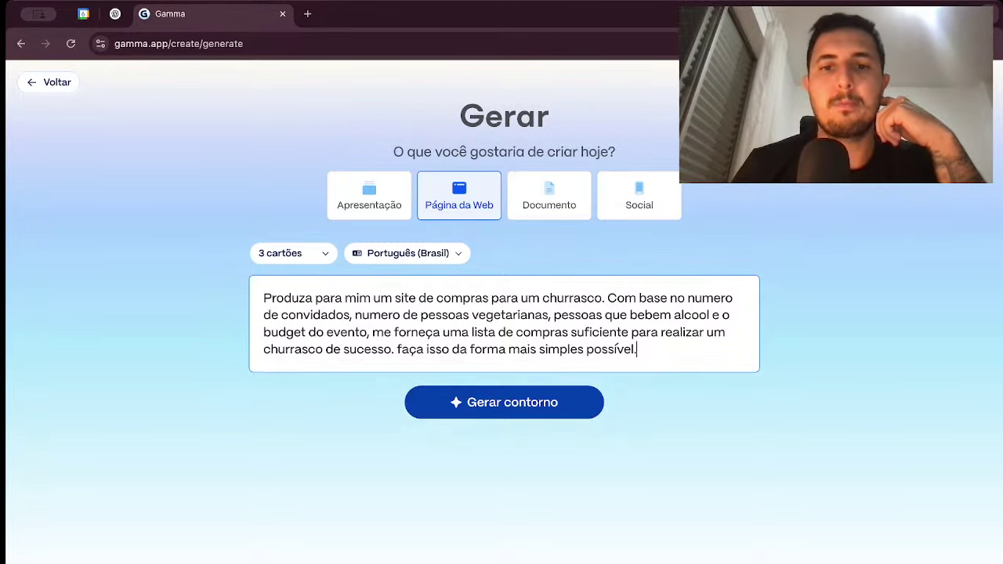
click(533, 404)
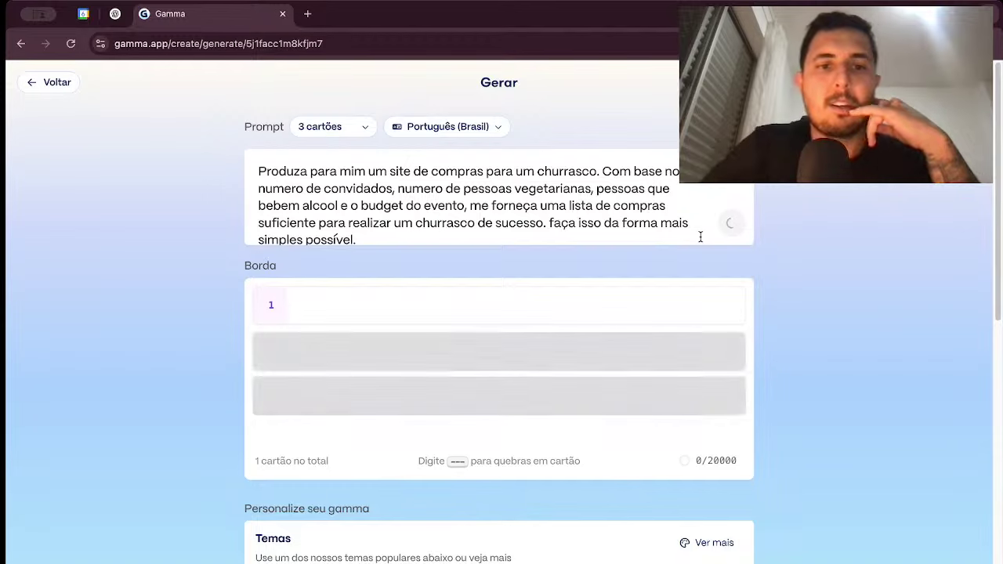
Step: Examine the generated outline cards along with the theme, text amount and image settings below them
scroll(721, 358, down, 3)
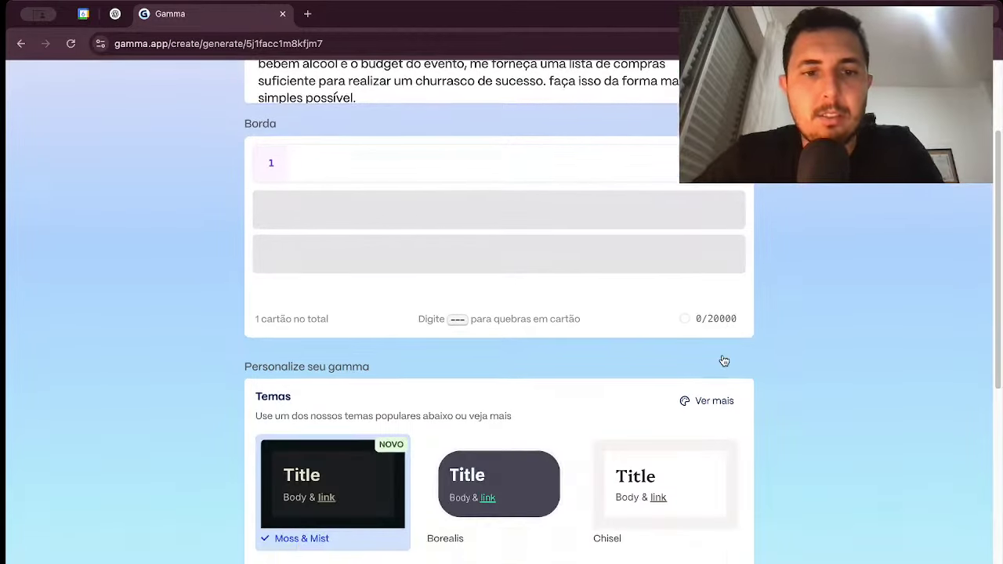
scroll(866, 365, down, 3)
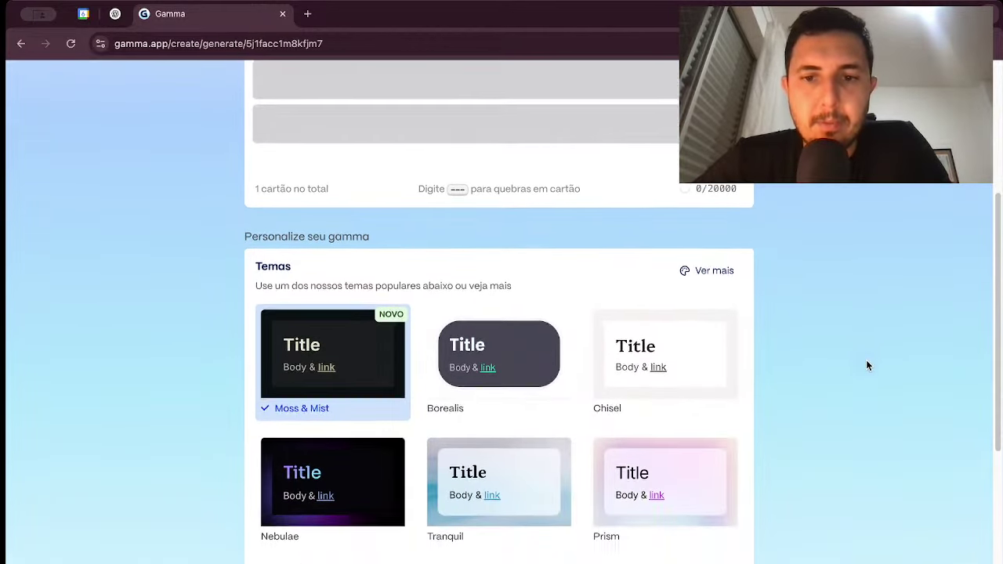
scroll(866, 365, down, 5)
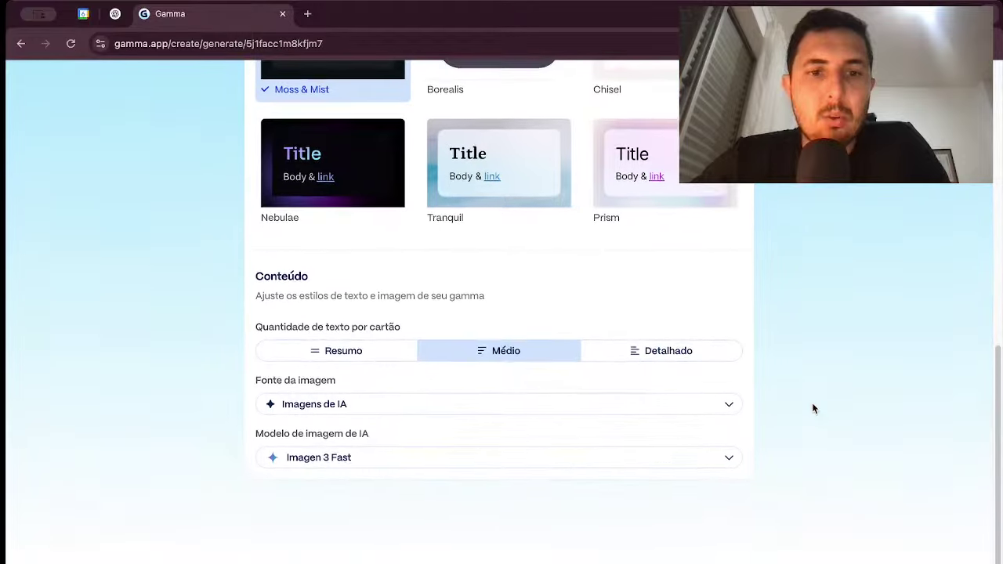
scroll(403, 309, up, 10)
scroll(398, 374, up, 4)
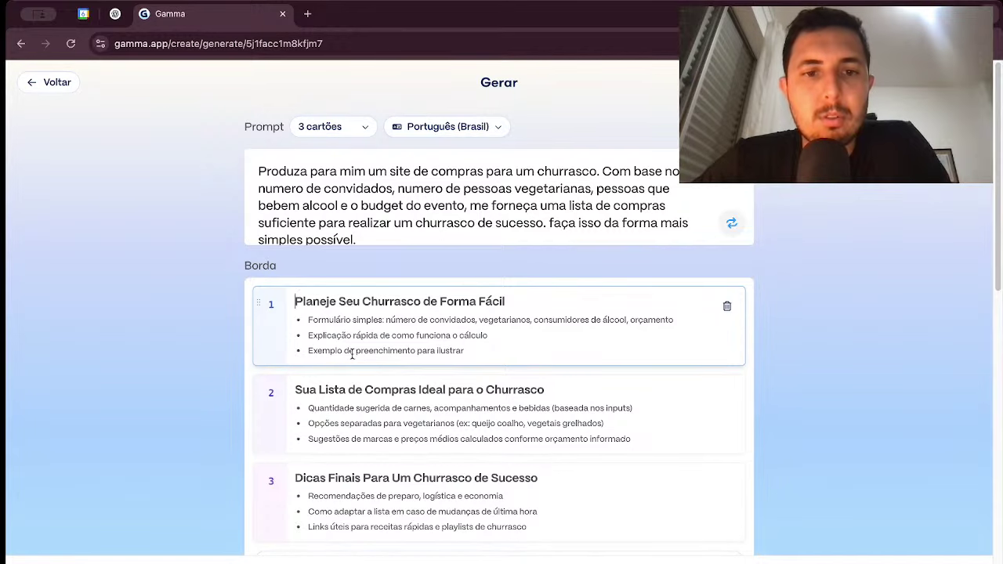
scroll(415, 345, down, 2)
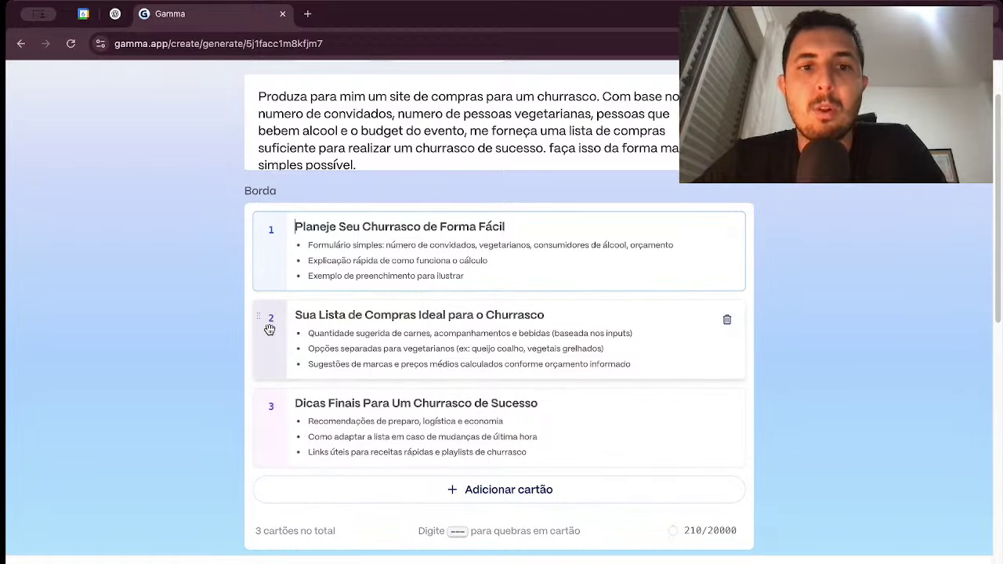
scroll(515, 472, down, 1)
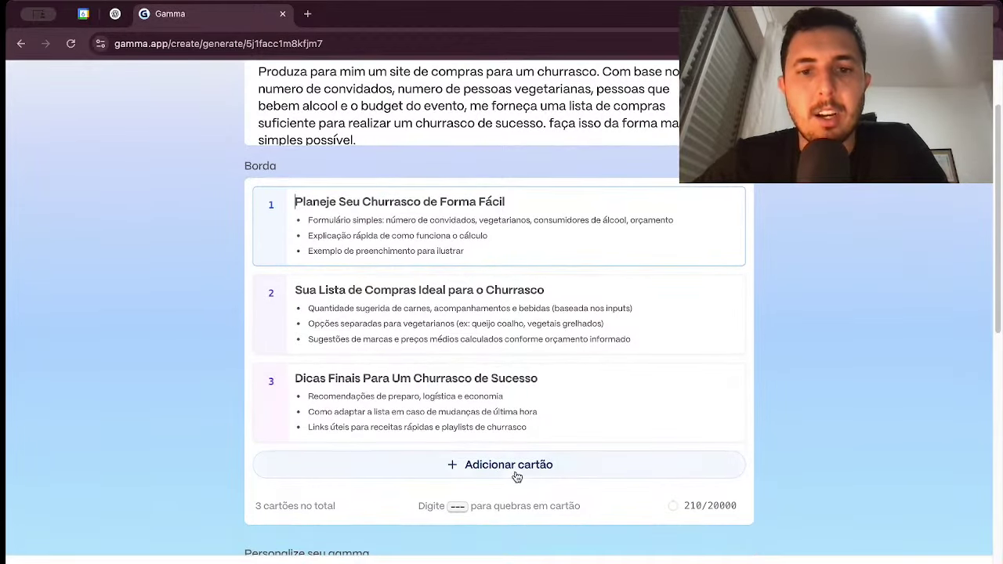
scroll(392, 330, up, 3)
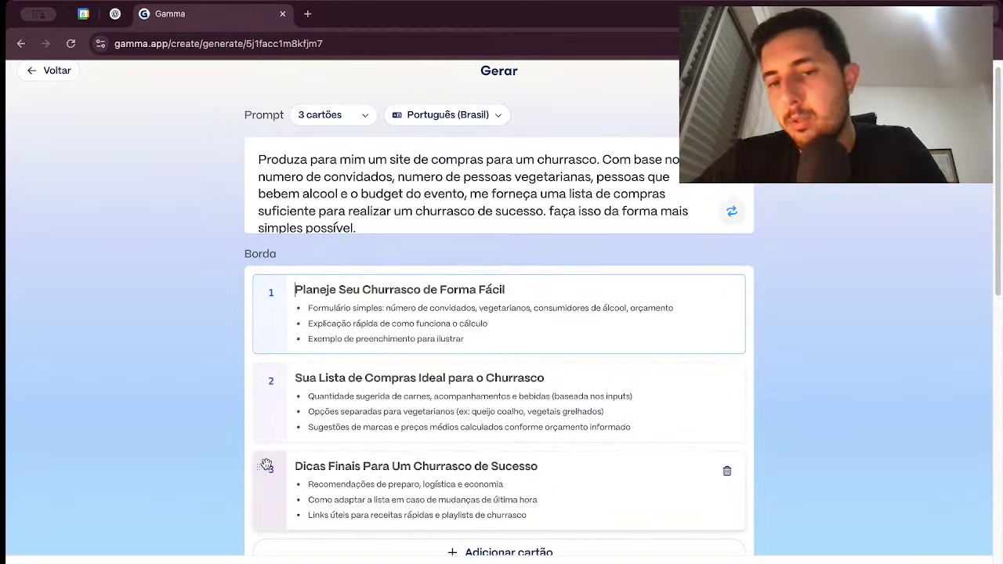
scroll(272, 432, down, 1)
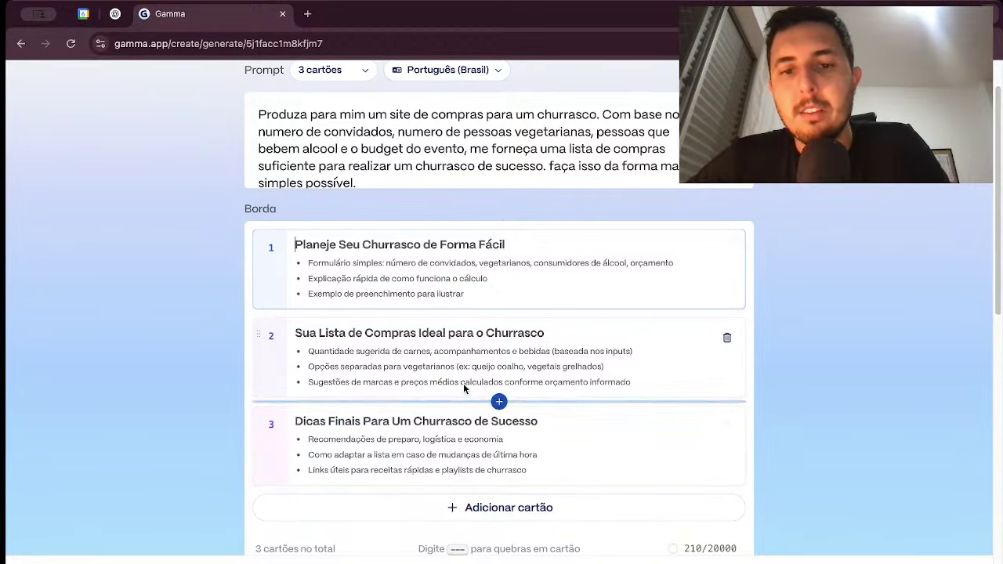
click(231, 210)
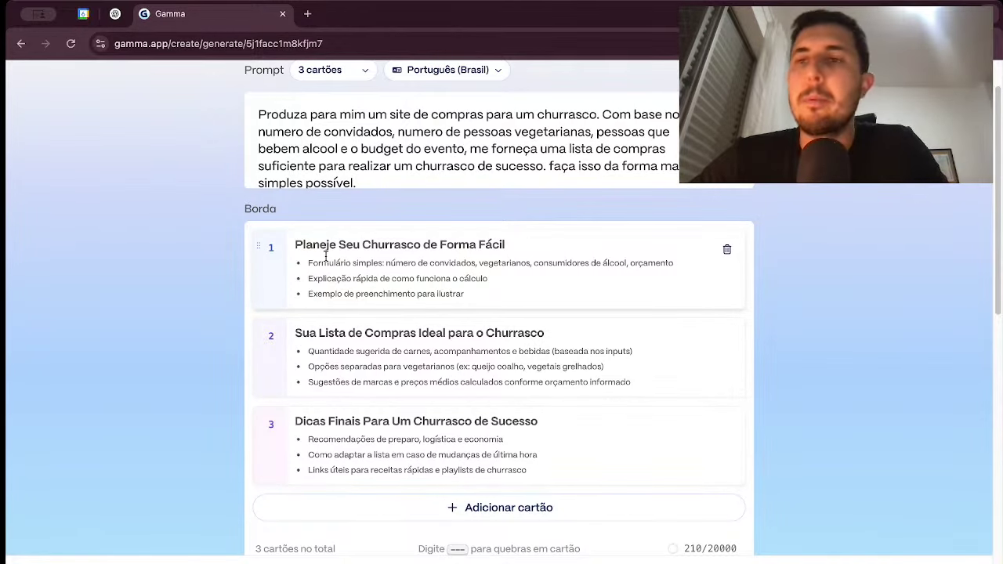
key(super+Tab)
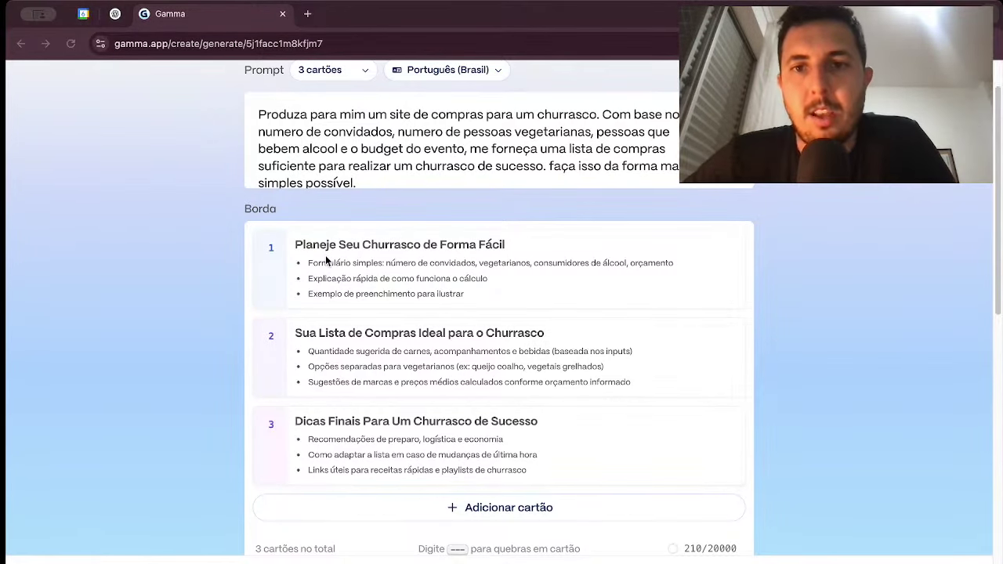
click(326, 257)
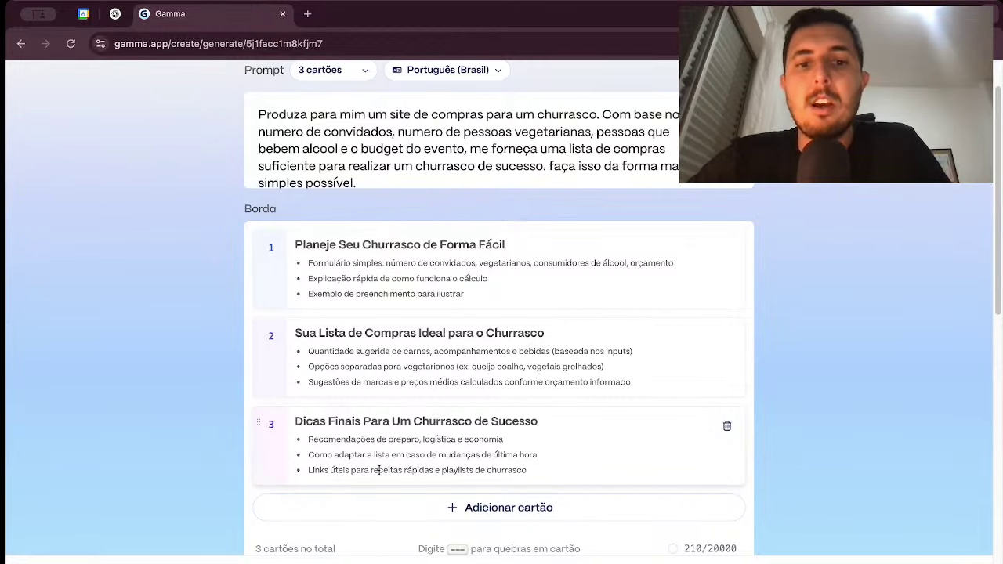
scroll(475, 465, down, 1)
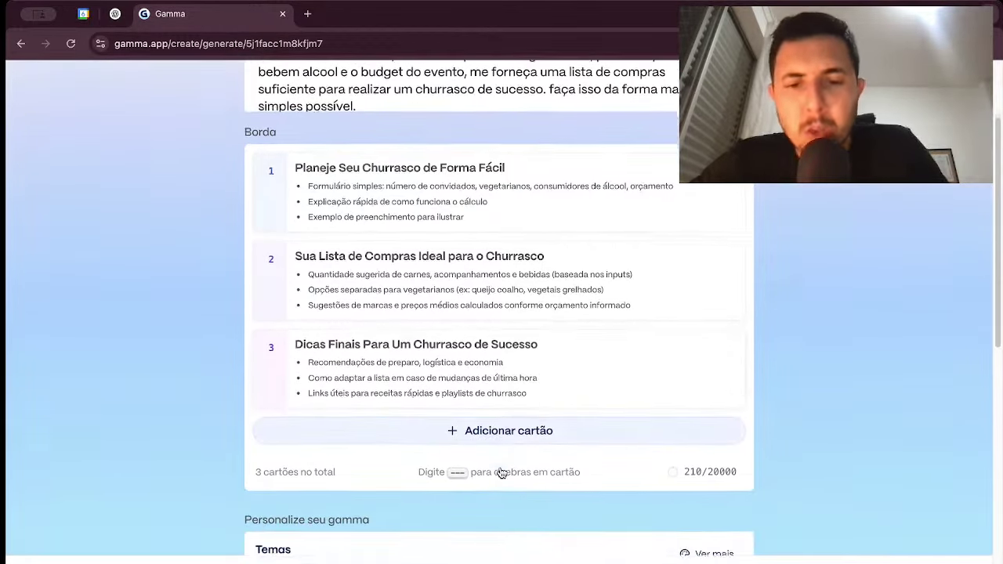
Step: Generate the three-card site from the outline with the Moss & Mist theme, medium text and AI images from Imagen 3 Fast
scroll(587, 502, down, 4)
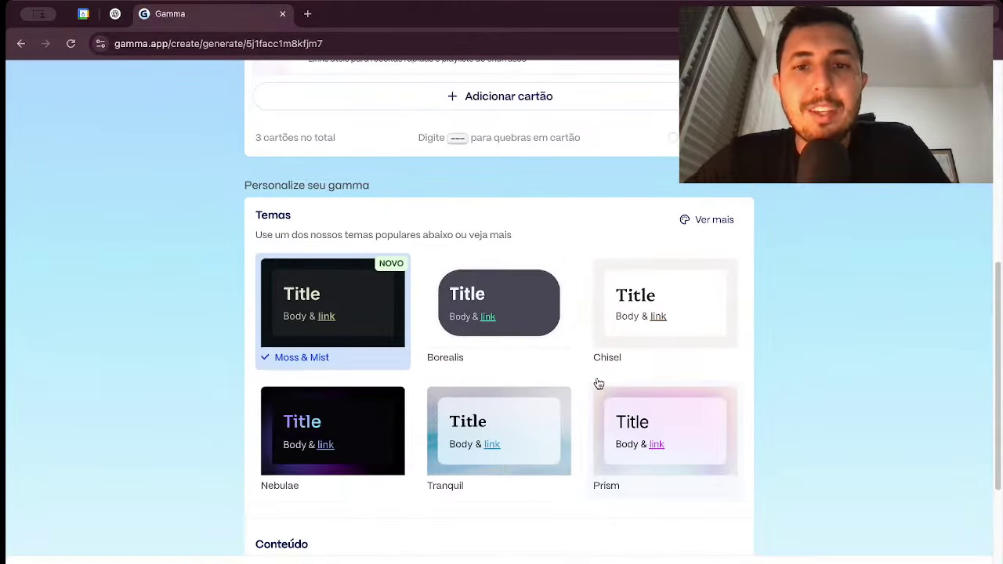
scroll(614, 425, down, 3)
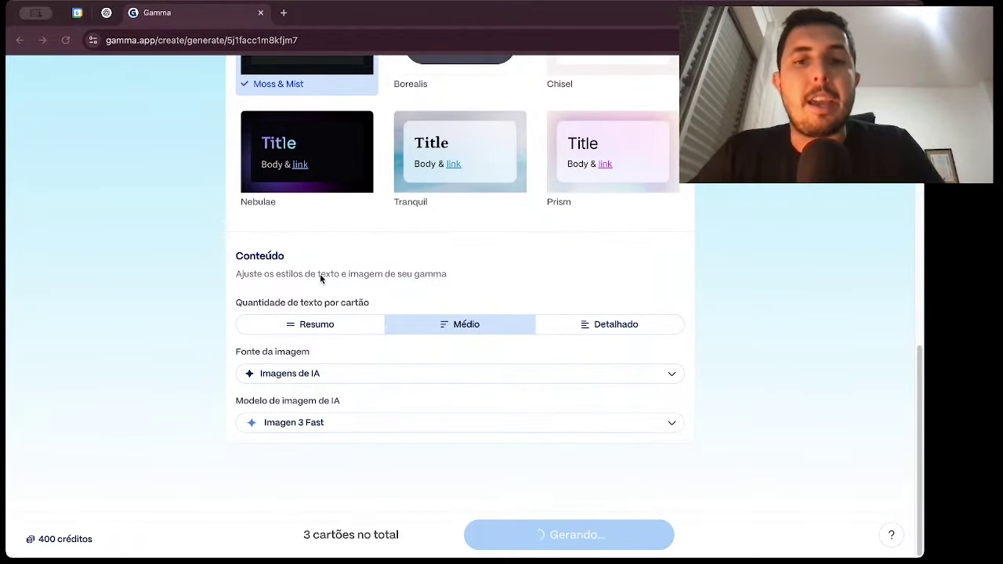
mouse_move(346, 534)
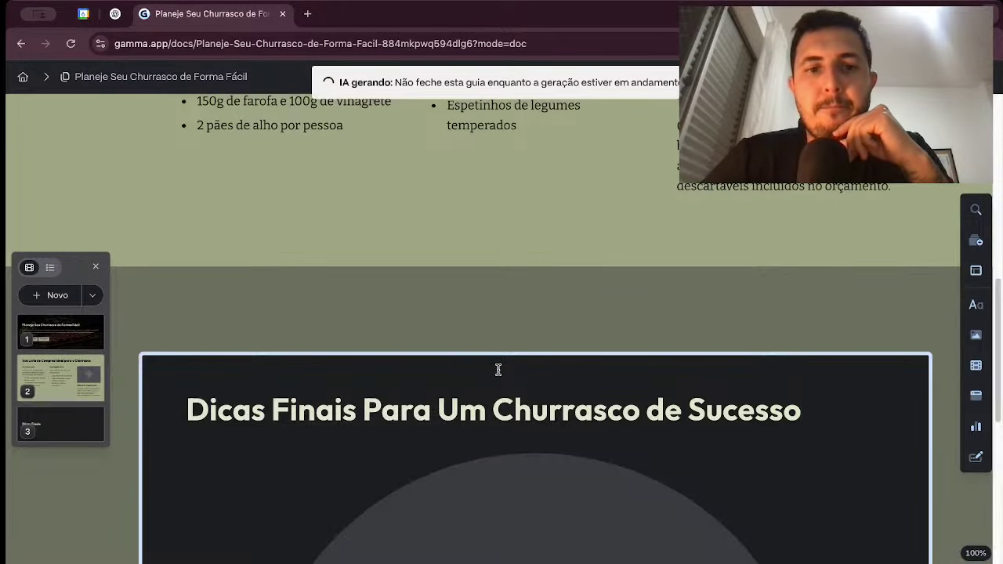
scroll(498, 370, up, 15)
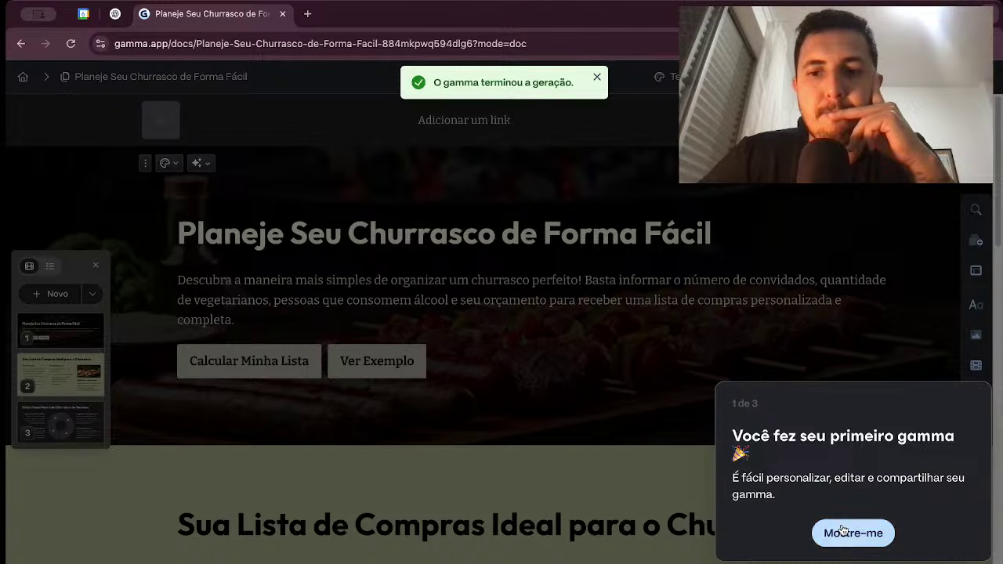
Step: Go through the introductory tour of the first gamma to its end and close it
click(843, 531)
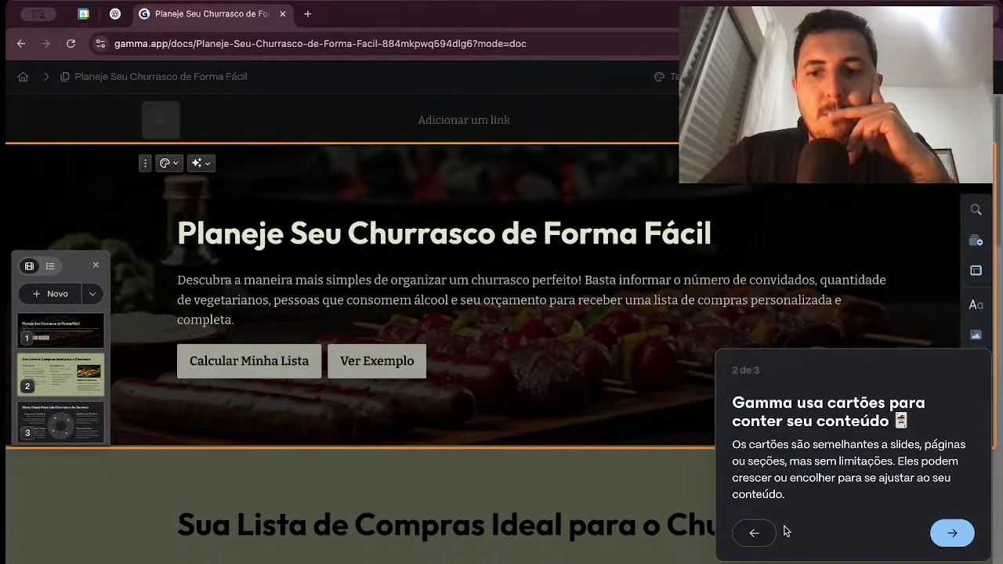
click(951, 530)
click(951, 530)
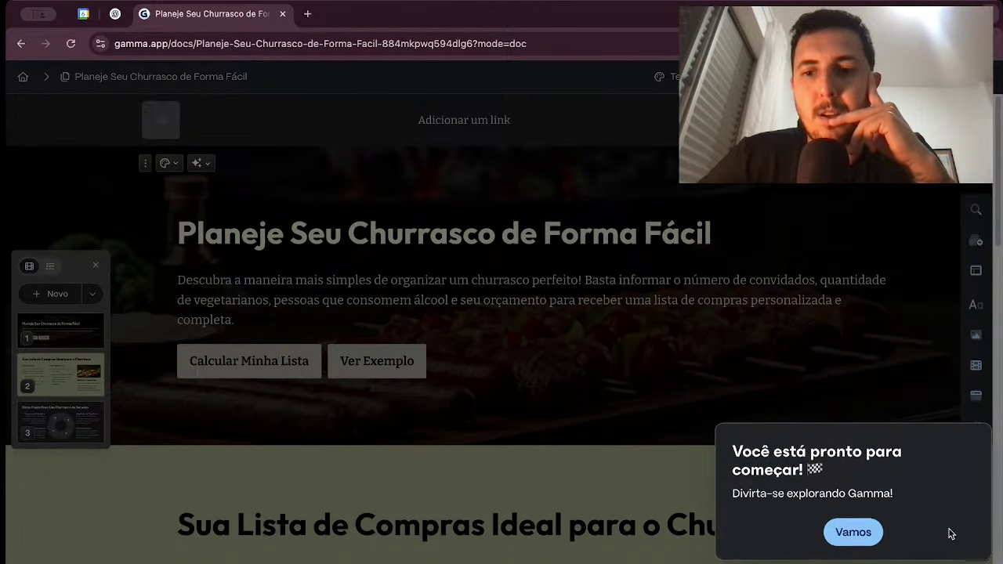
click(850, 534)
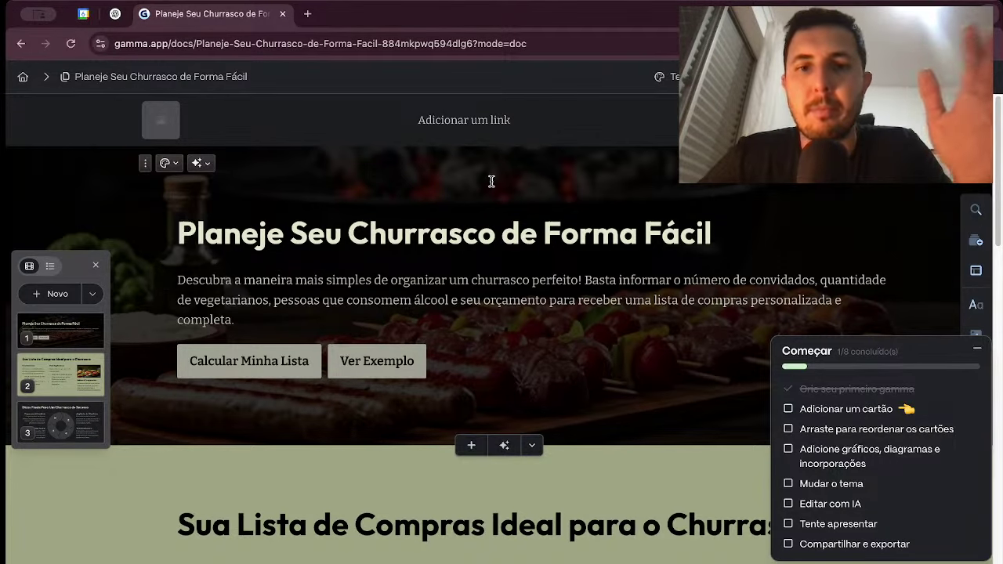
Step: Look over the generated cards and complete the "Mudar o tema" and "Tente apresentar" items of the getting-started checklist
scroll(604, 415, down, 1)
scroll(604, 416, down, 10)
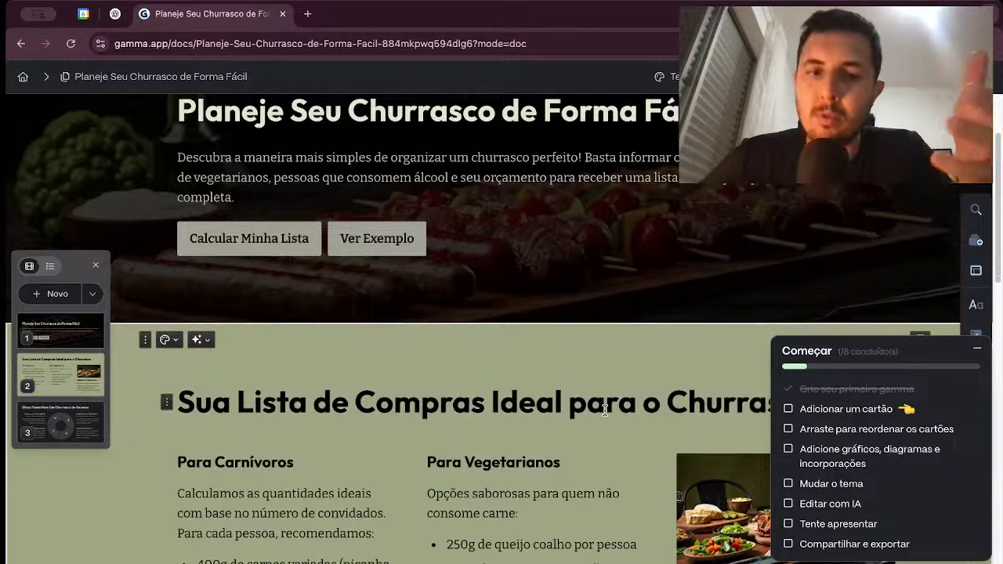
scroll(604, 404, down, 2)
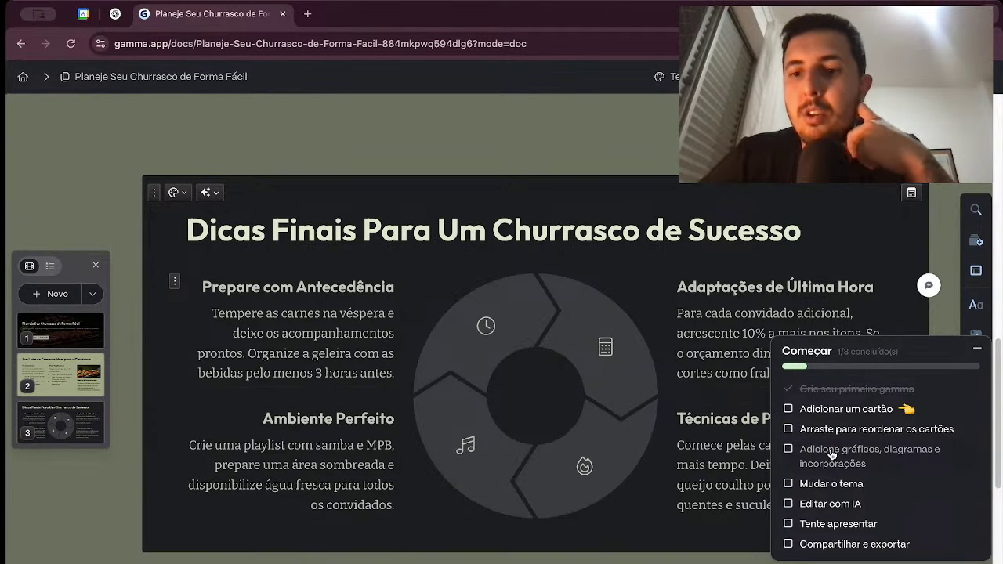
click(789, 485)
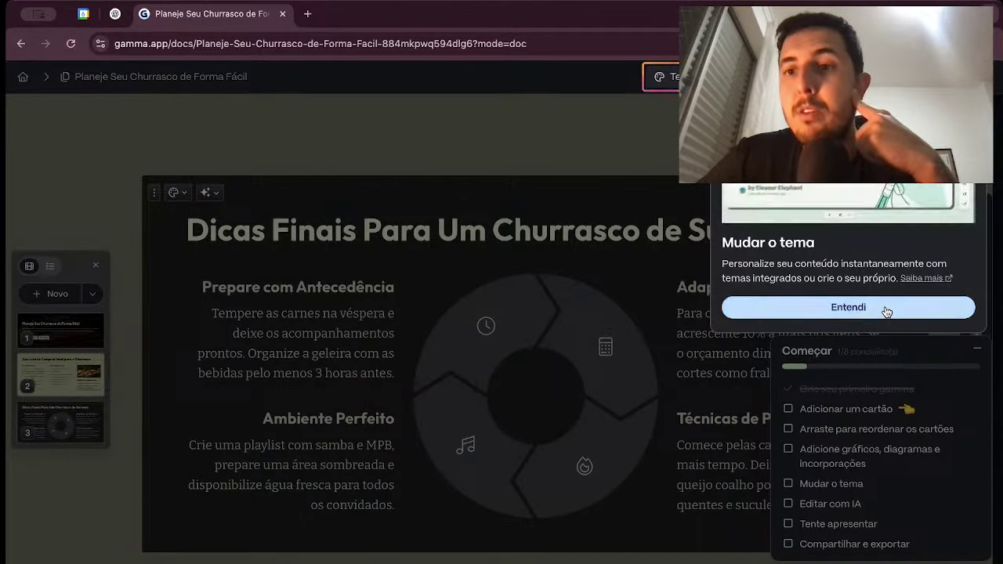
click(887, 312)
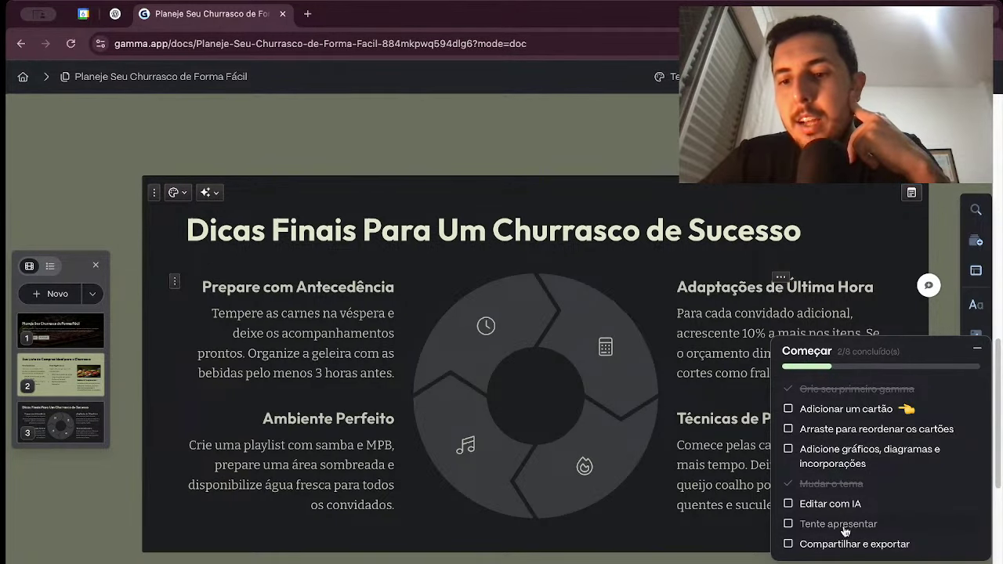
click(793, 523)
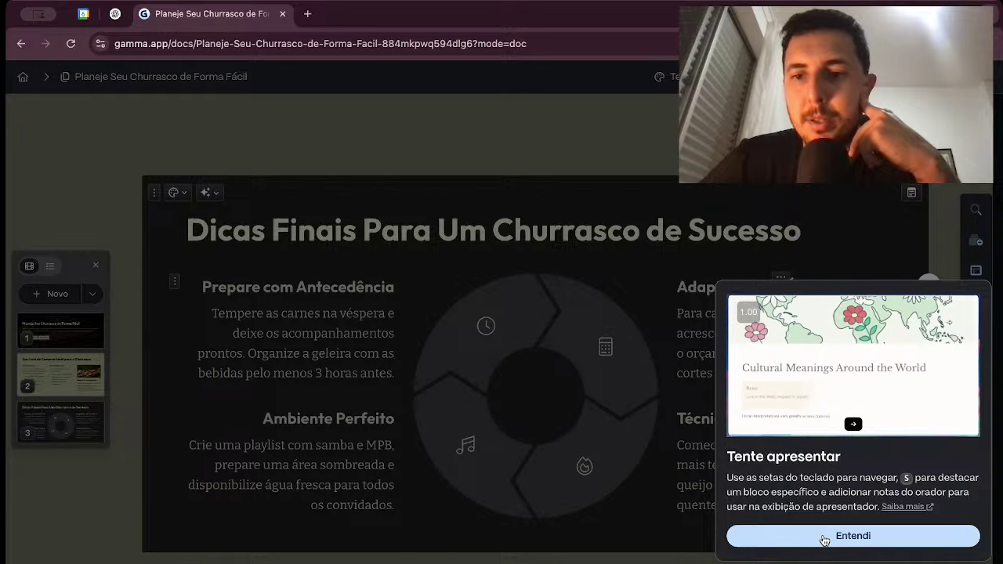
click(824, 540)
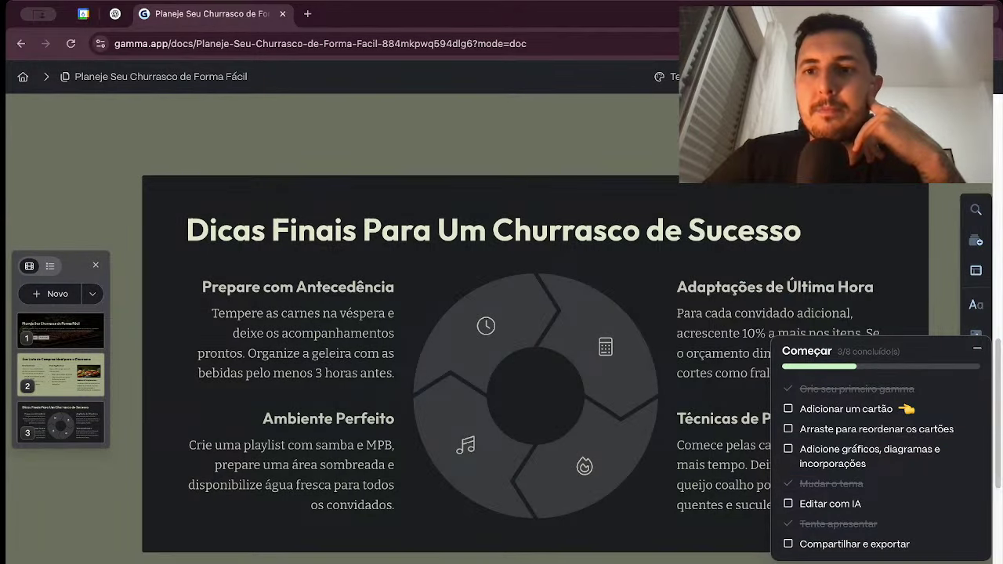
Step: View the site's publishing options and collapse the getting-started checklist
click(861, 77)
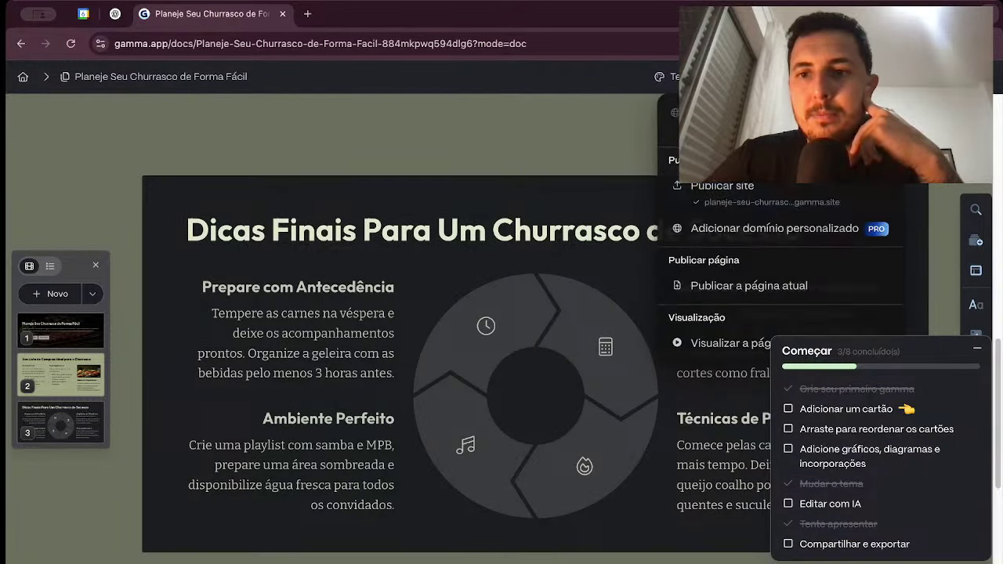
click(860, 77)
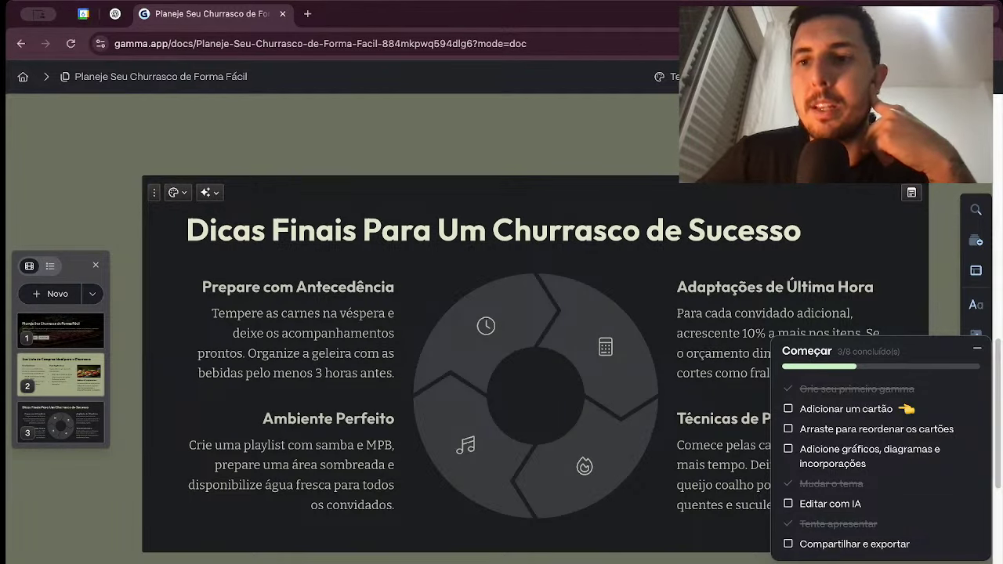
click(977, 348)
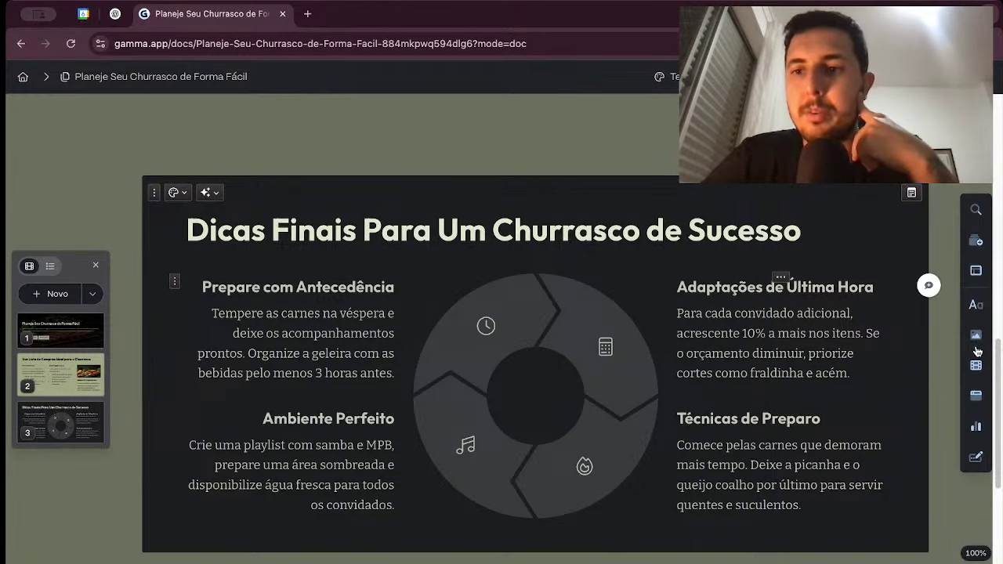
Step: Check the link, style, alignment and color settings of the "Calcular Minha Lista" button on the first card
scroll(819, 294, up, 10)
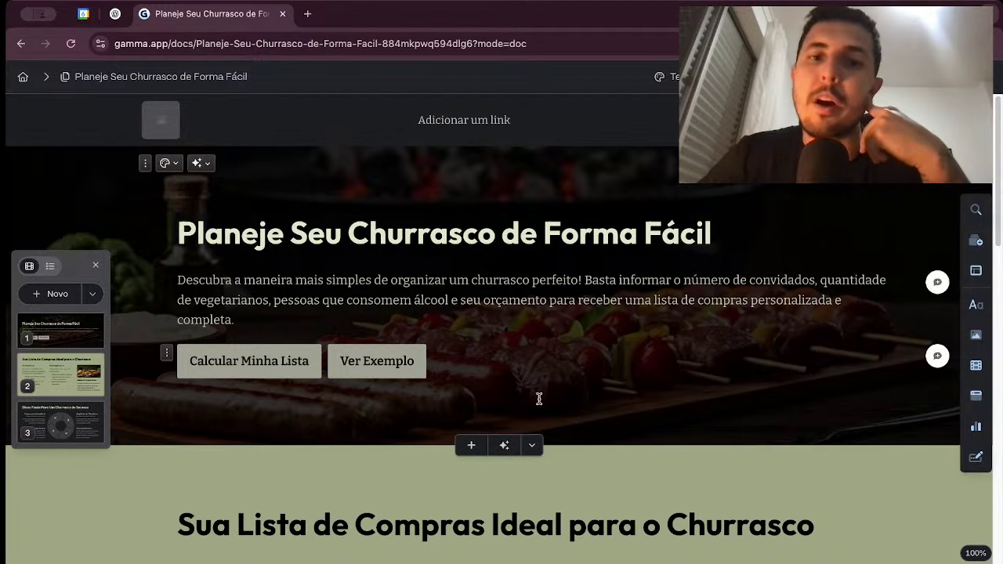
click(228, 360)
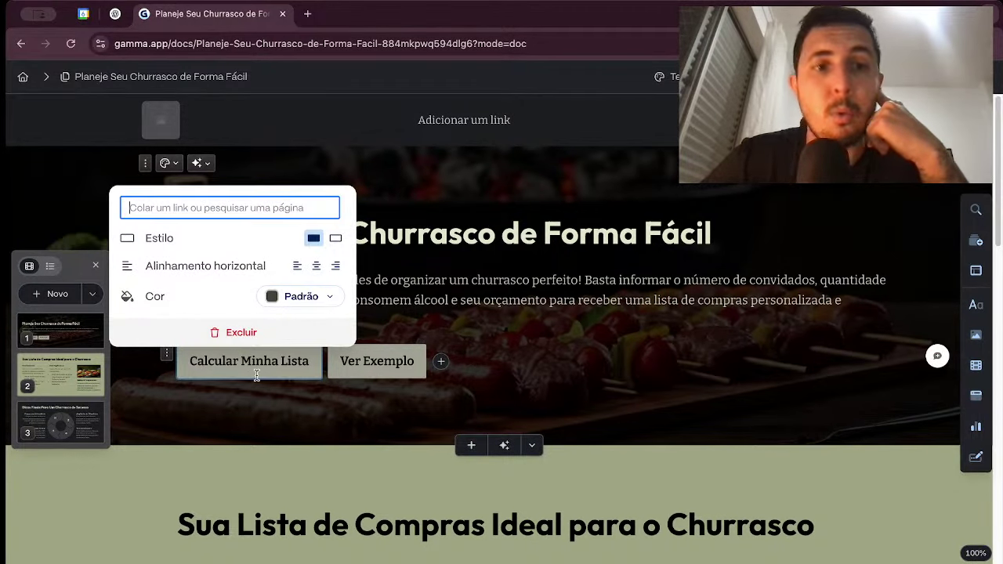
click(259, 384)
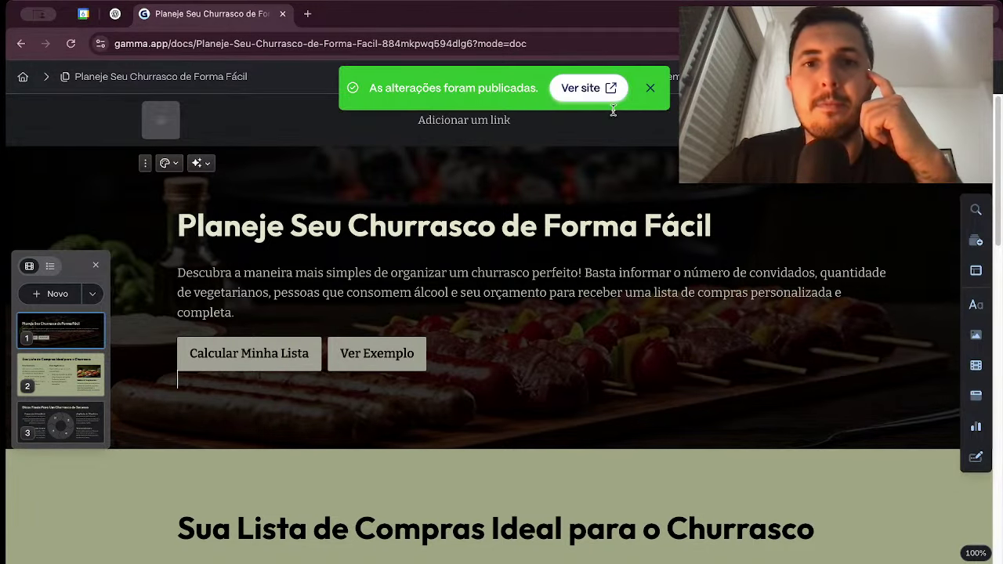
Step: Publish the site and review the live page from its opening section down to the final tips
click(595, 89)
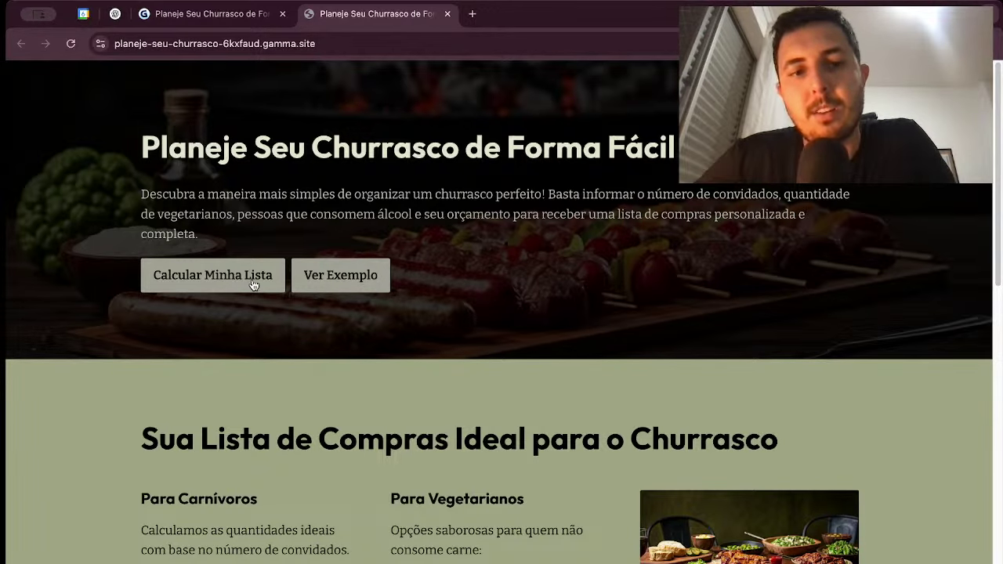
scroll(353, 352, down, 10)
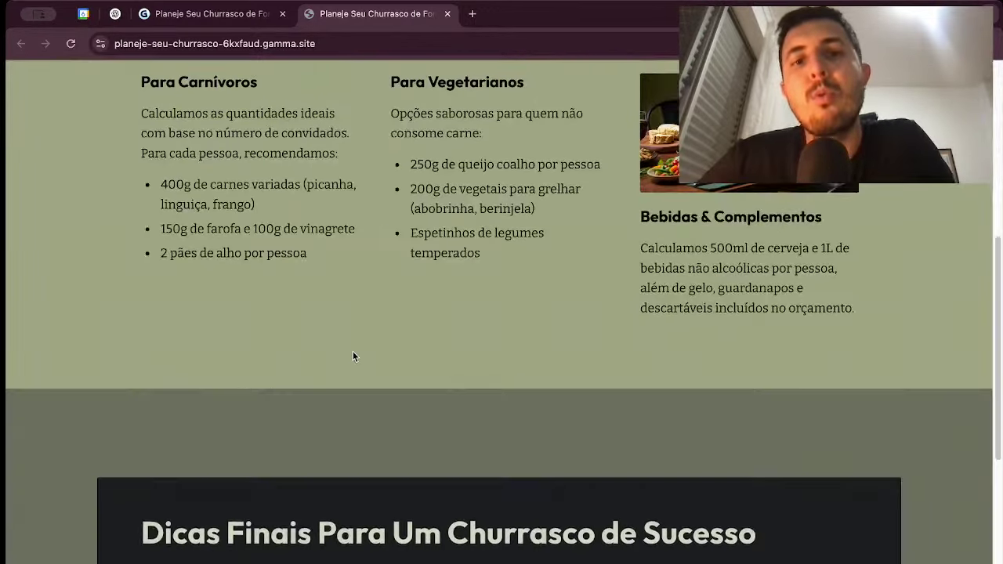
scroll(358, 342, down, 2)
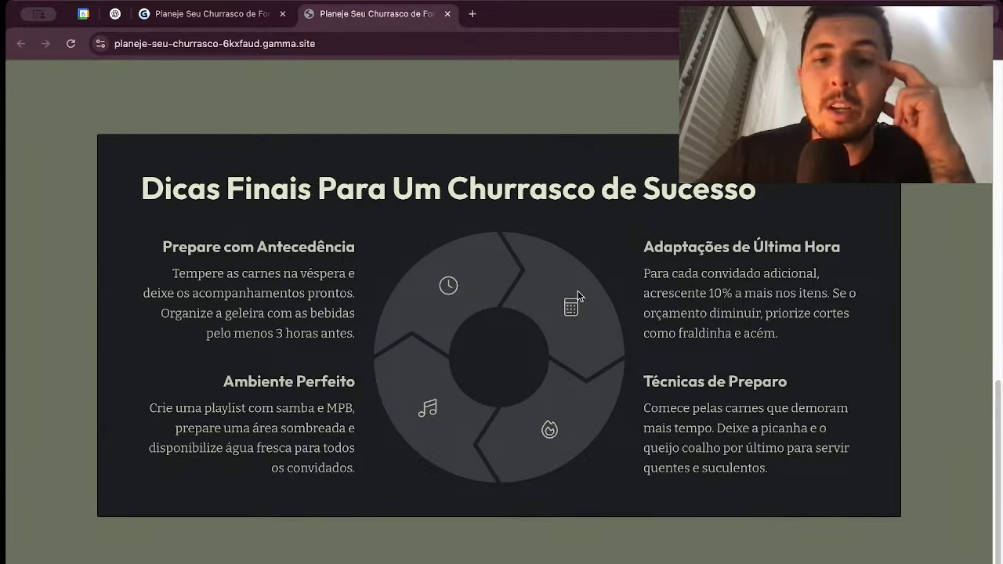
scroll(584, 321, up, 5)
scroll(578, 319, up, 3)
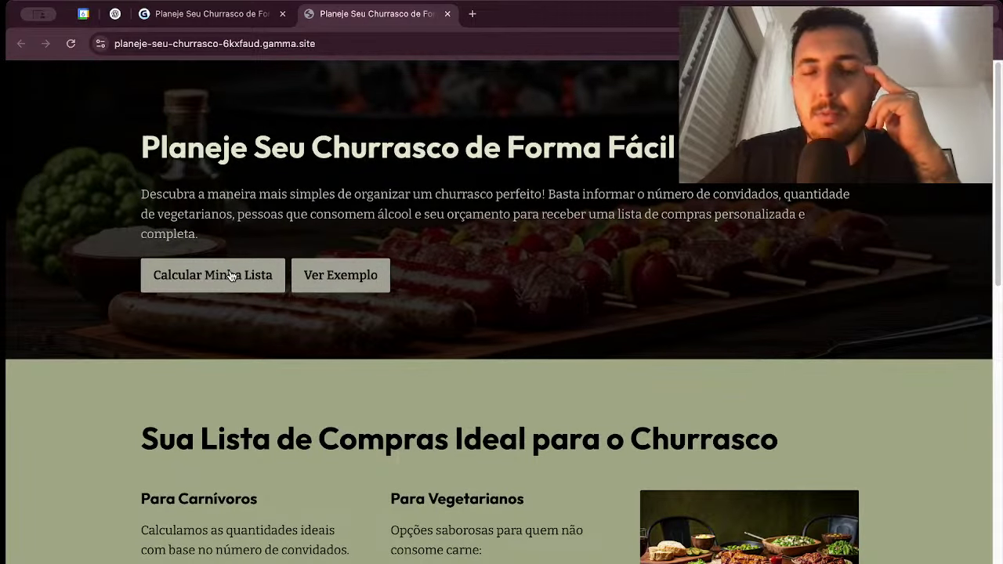
scroll(319, 186, down, 10)
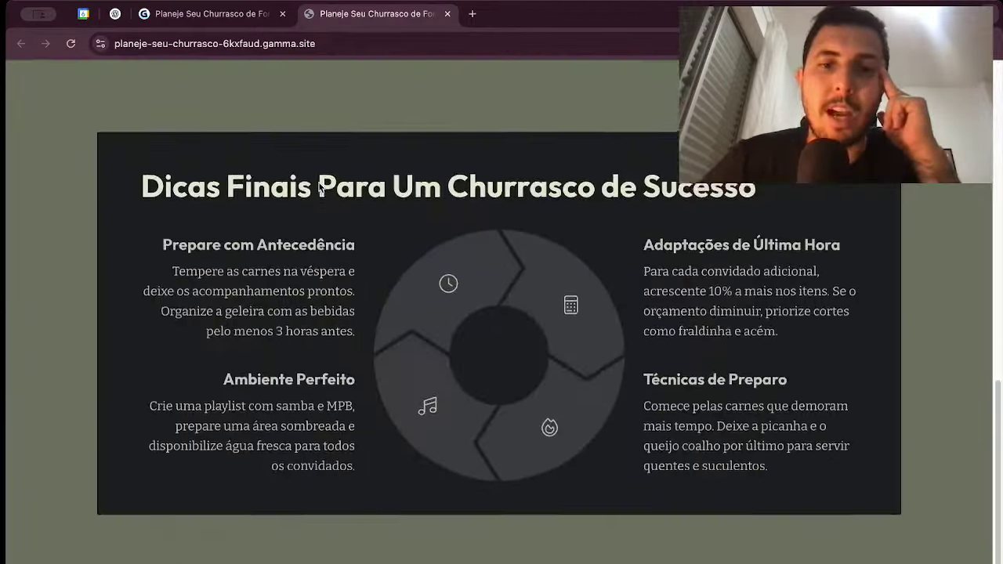
scroll(320, 184, up, 10)
Step: Return to the editor and change the first card's title to "Planeje Seu Churrasco AGORA !"
click(210, 13)
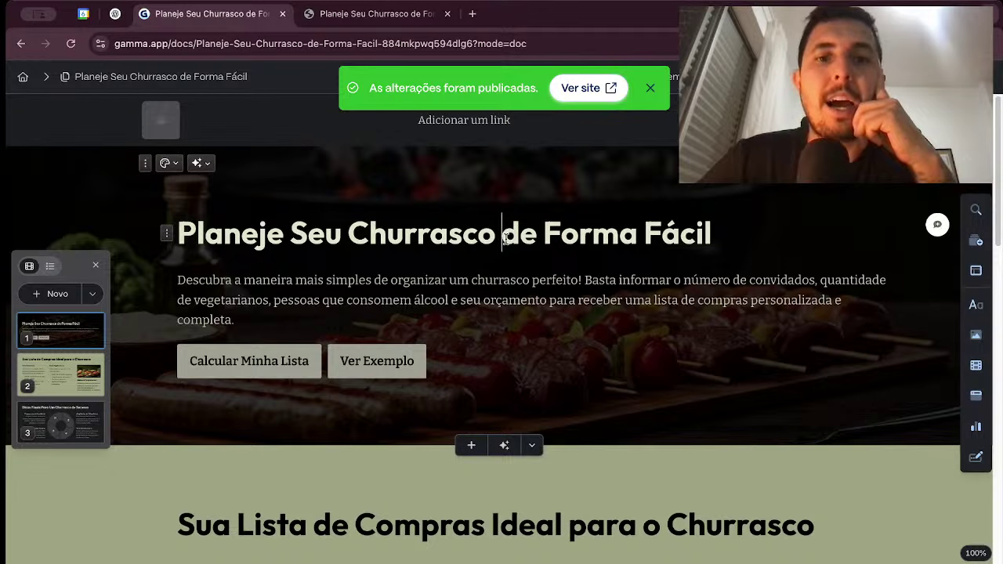
drag(713, 233, 501, 239)
key(BackSpace)
text(ag)
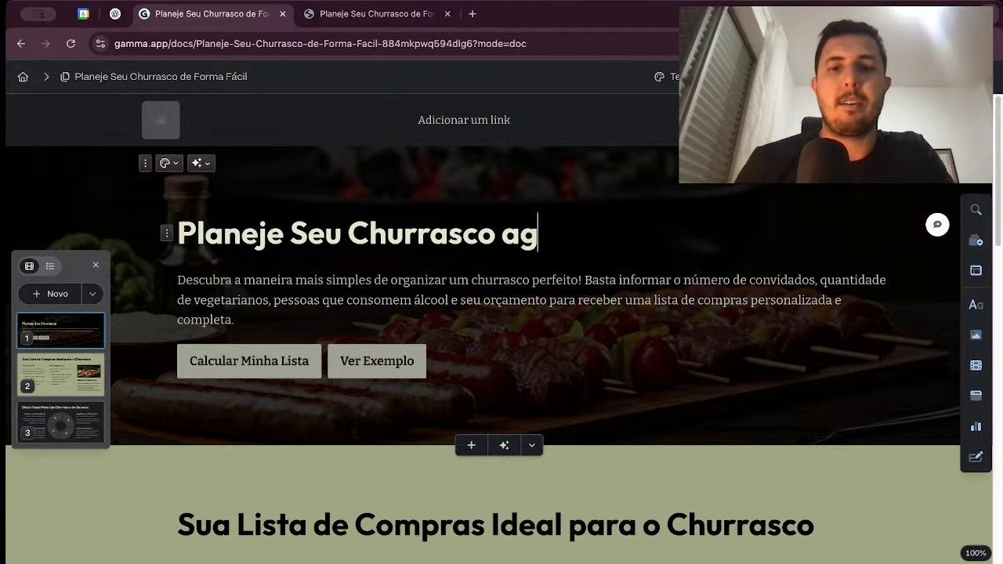
key(BackSpace)
key(BackSpace)
text(AGRA)
key(BackSpace)
text(OR)
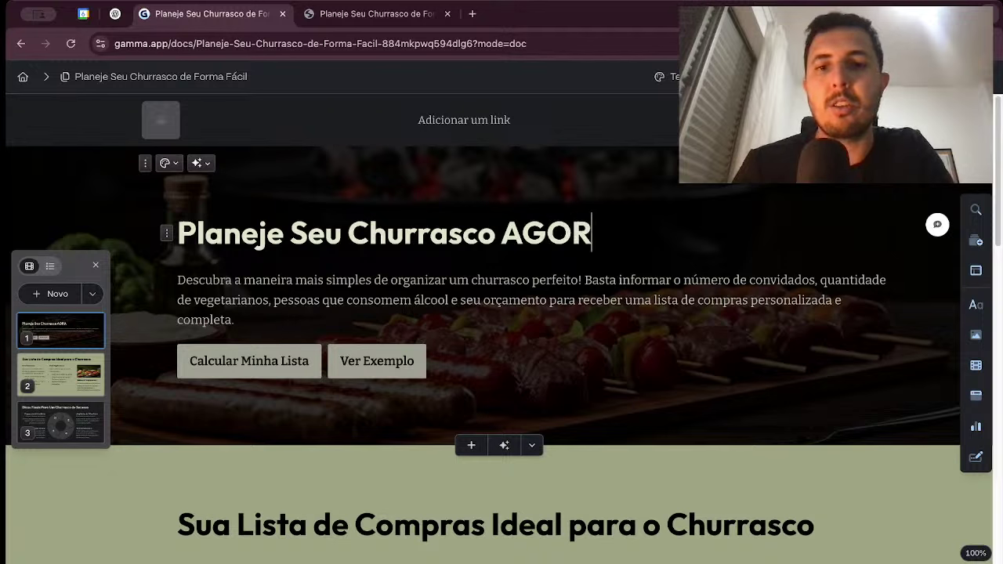
text(A !)
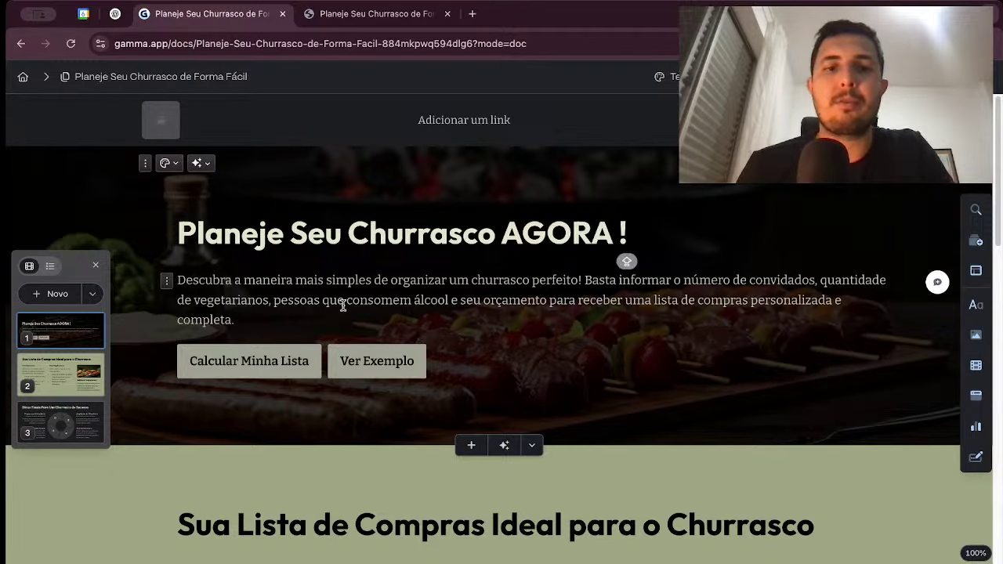
Step: Replace the "Ver Exemplo" button's text with "Compre de um parceiro"
click(362, 361)
drag(341, 361, 413, 361)
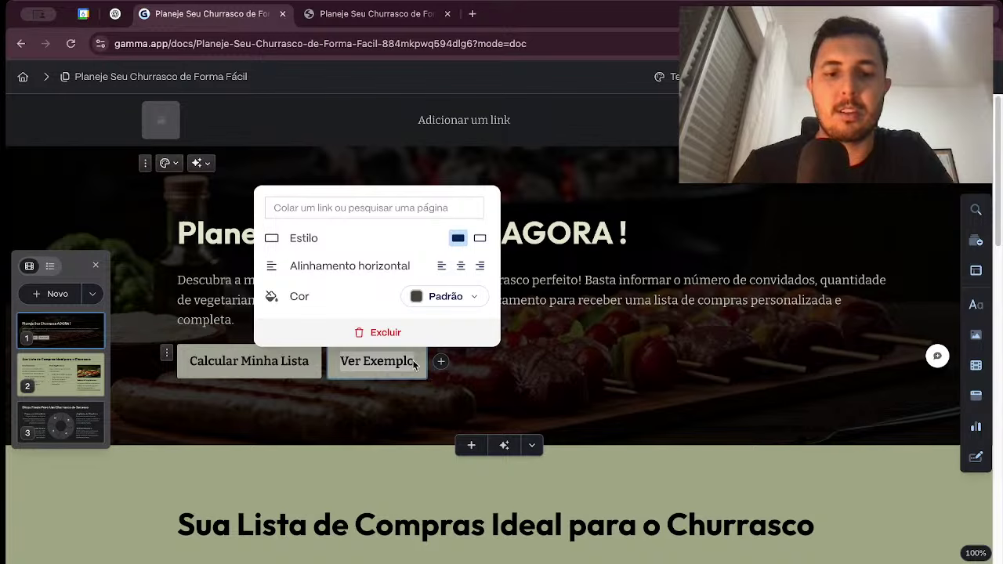
text(cOMPR)
key(BackSpace)
key(BackSpace)
key(BackSpace)
key(BackSpace)
key(BackSpace)
text(Com)
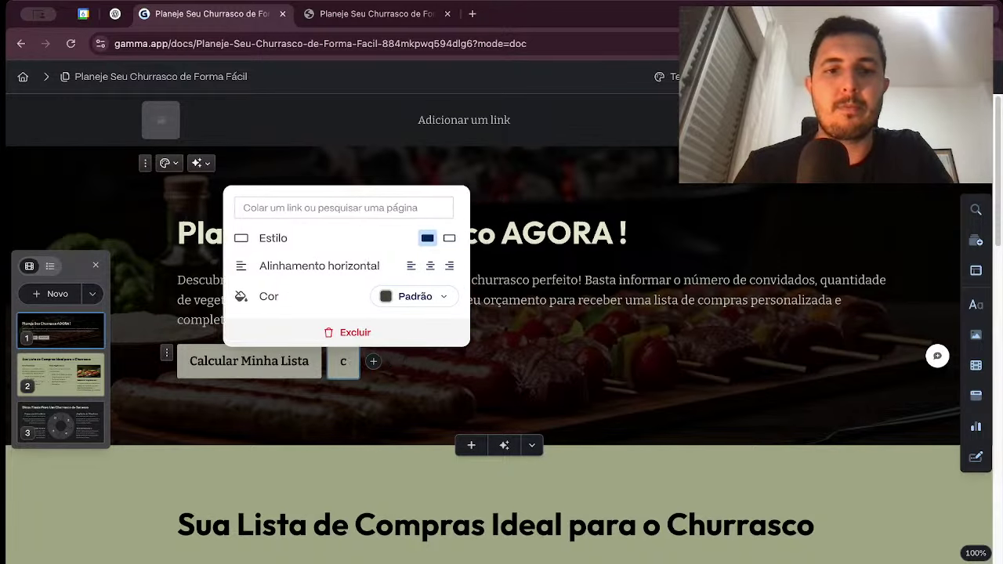
text(pre de um parceiro)
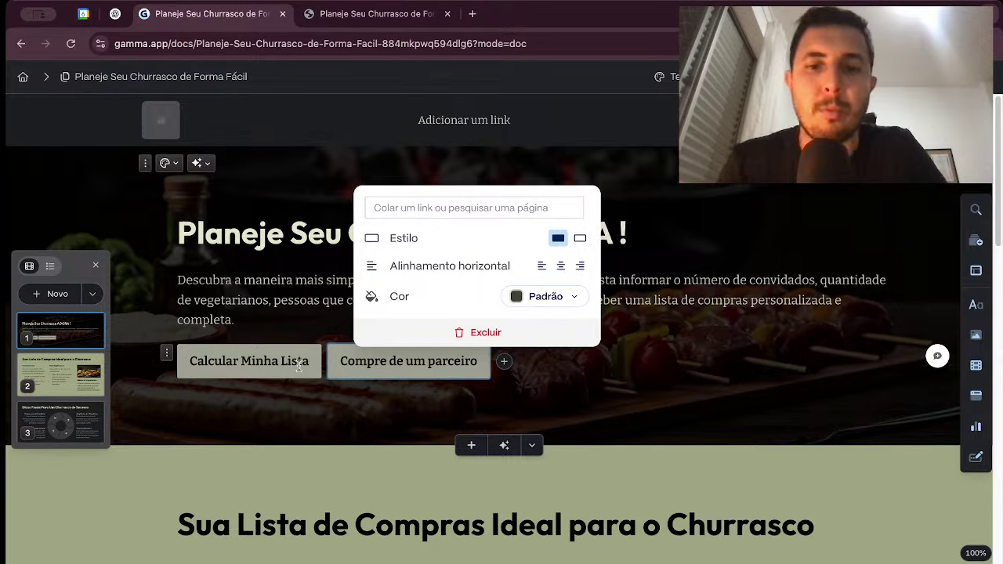
click(346, 419)
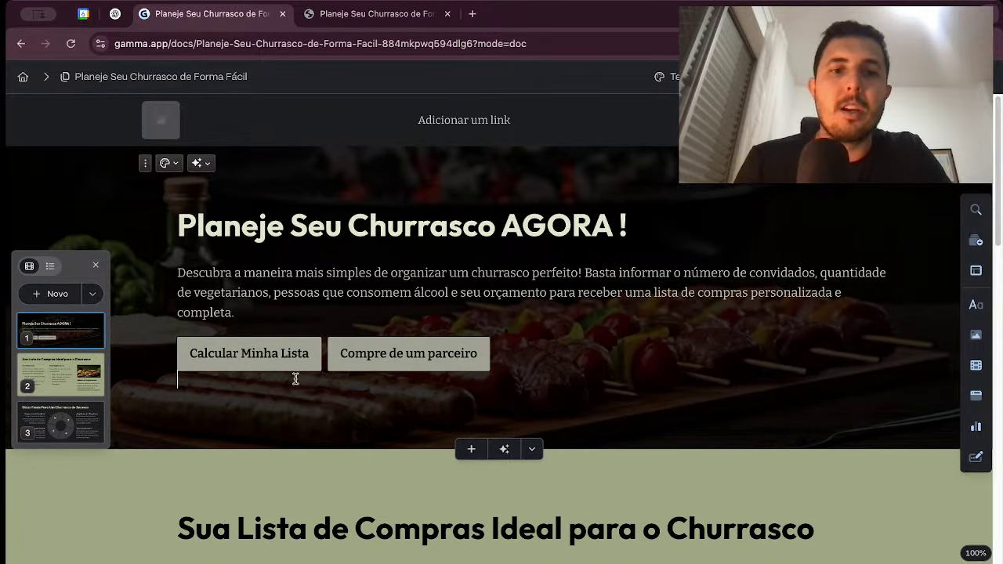
Step: Check the "Calcular Minha Lista" button's settings and try adding another button beside "Compre de um parceiro"
click(275, 359)
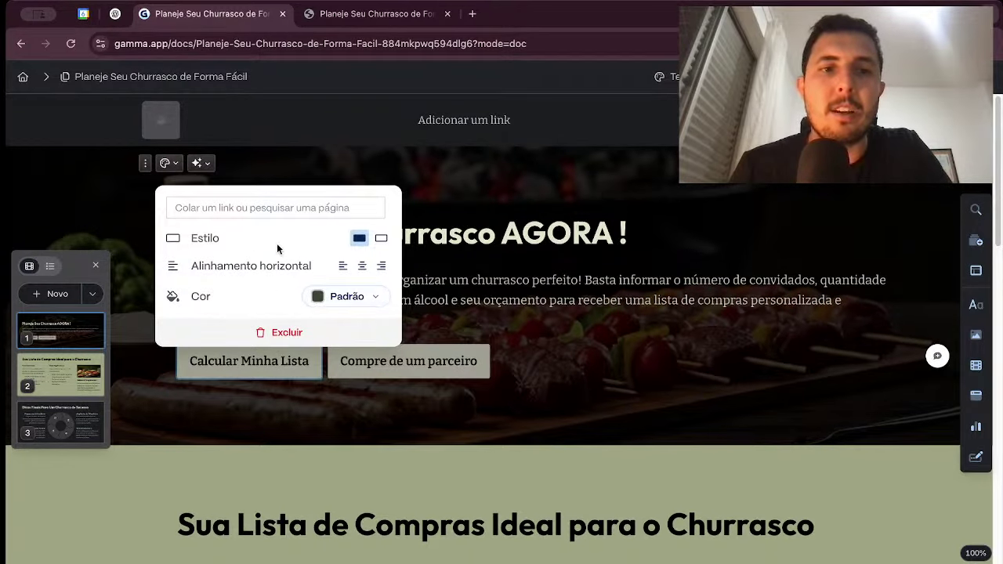
click(502, 232)
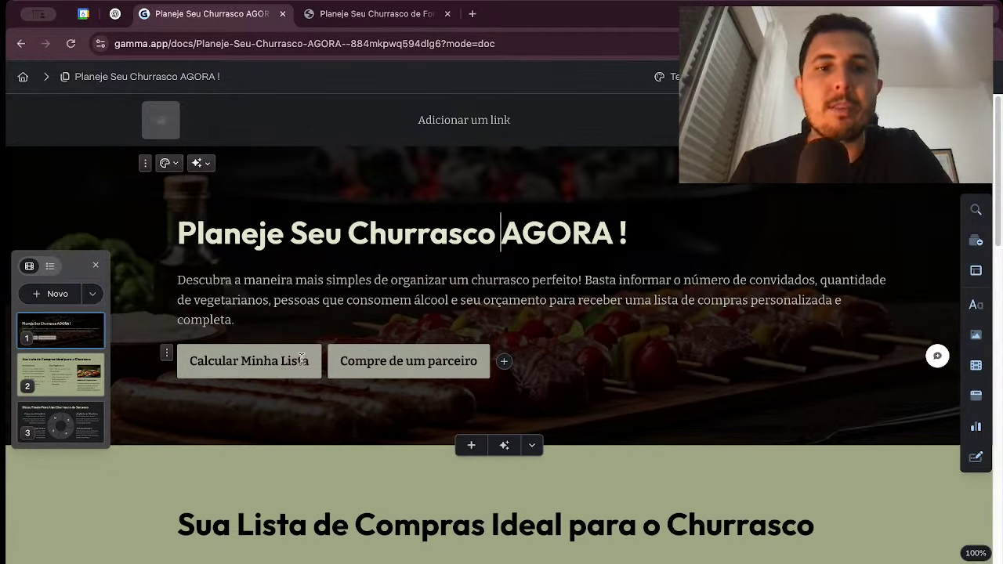
click(503, 362)
click(519, 332)
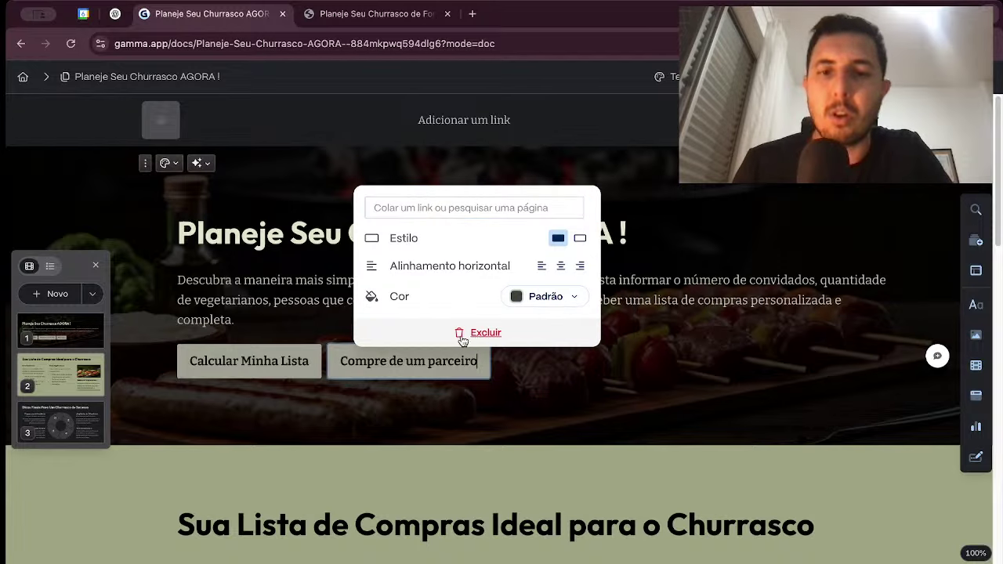
Step: Link the "Calcular Minha Lista" button to the "Planeje Seu Churrasco AGORA !" card and add a blank card below that card
click(235, 374)
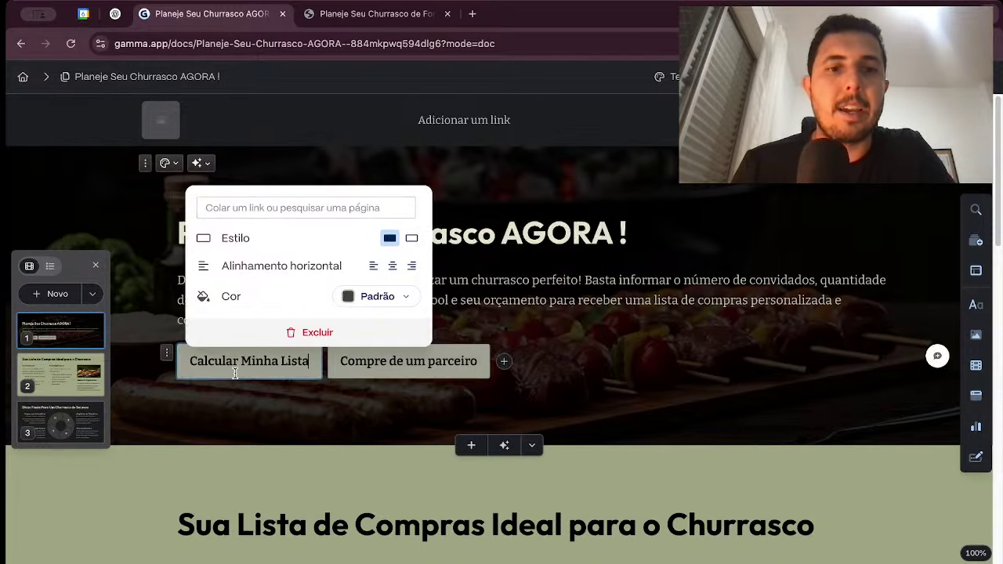
click(245, 207)
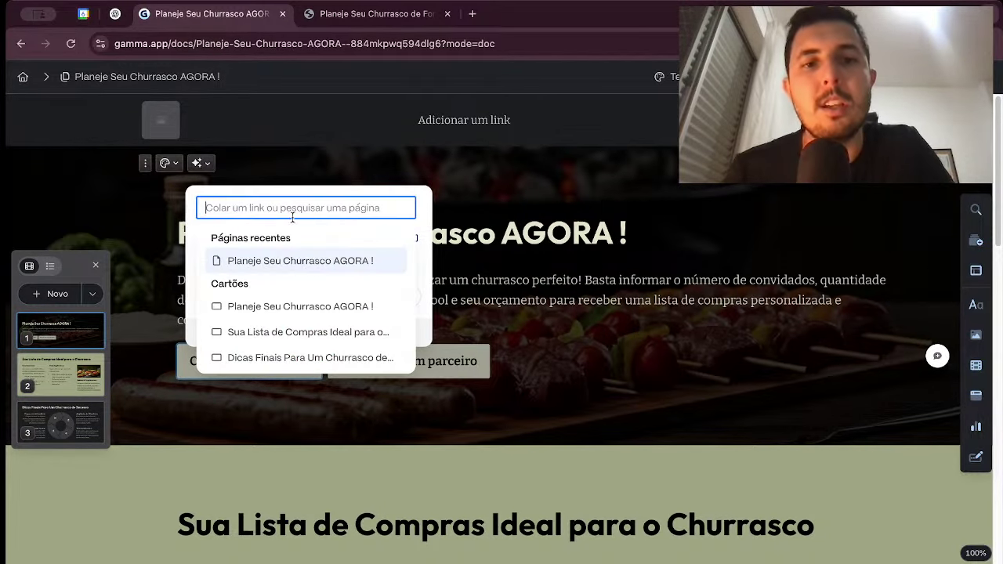
click(296, 310)
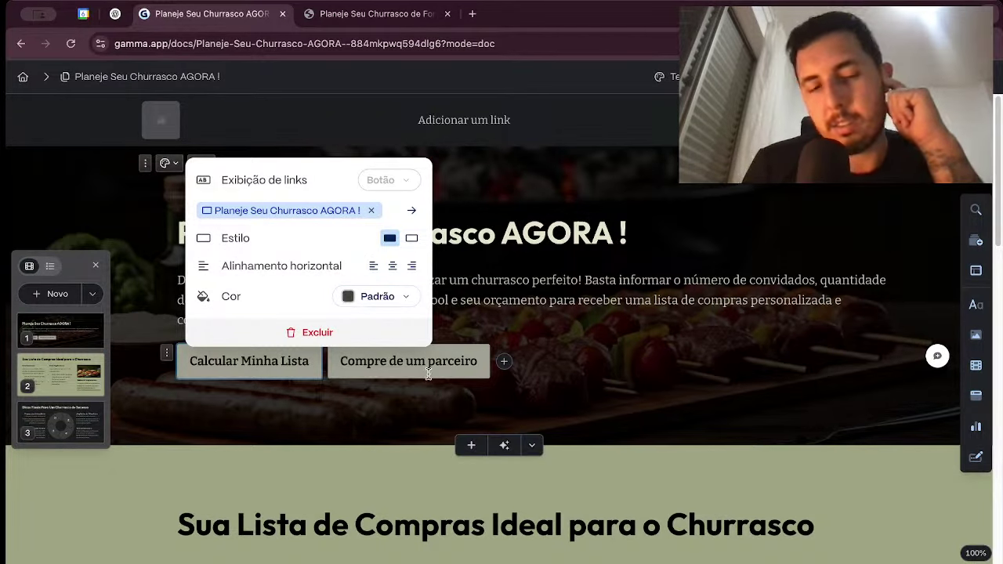
click(471, 449)
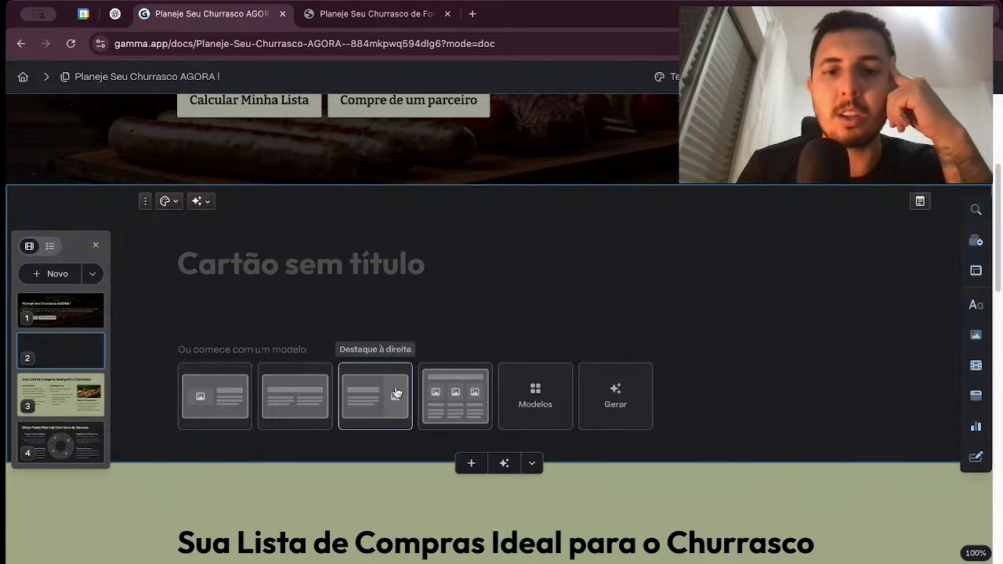
click(430, 400)
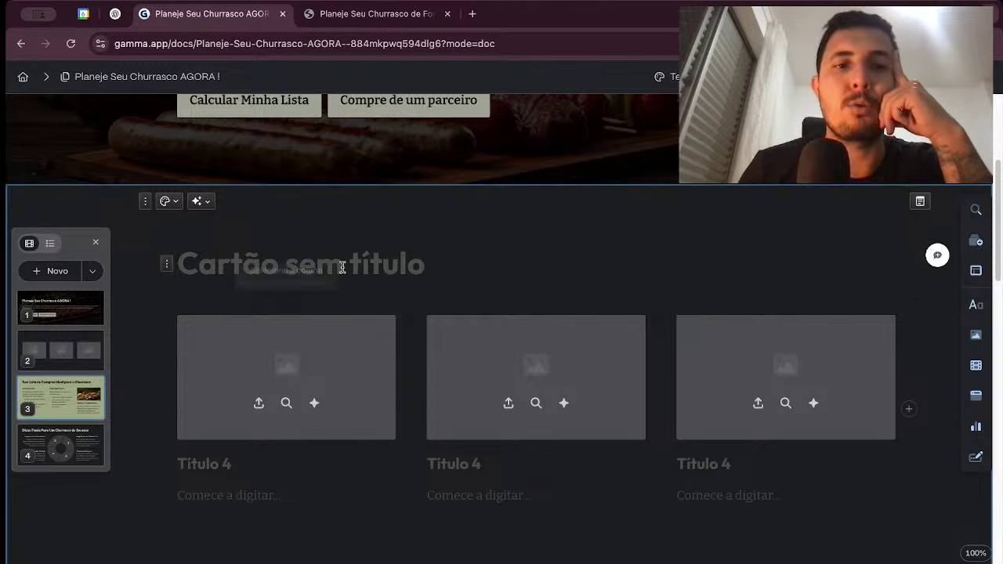
click(167, 201)
click(173, 210)
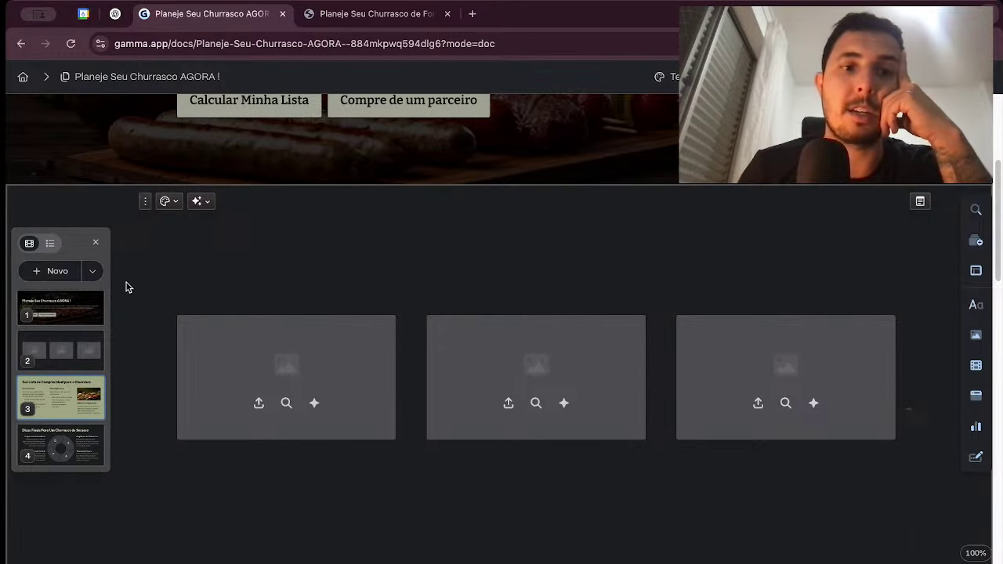
click(151, 310)
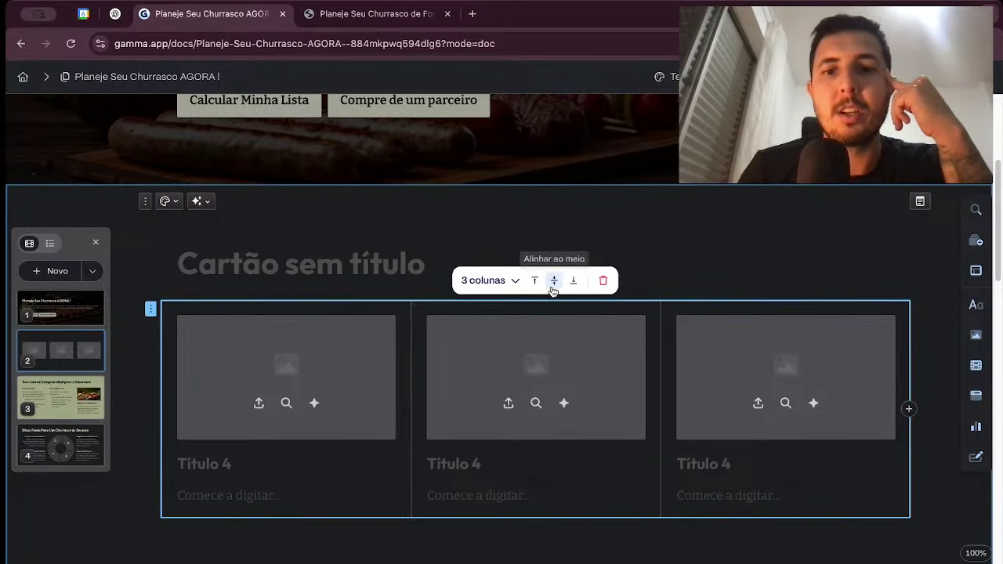
click(602, 280)
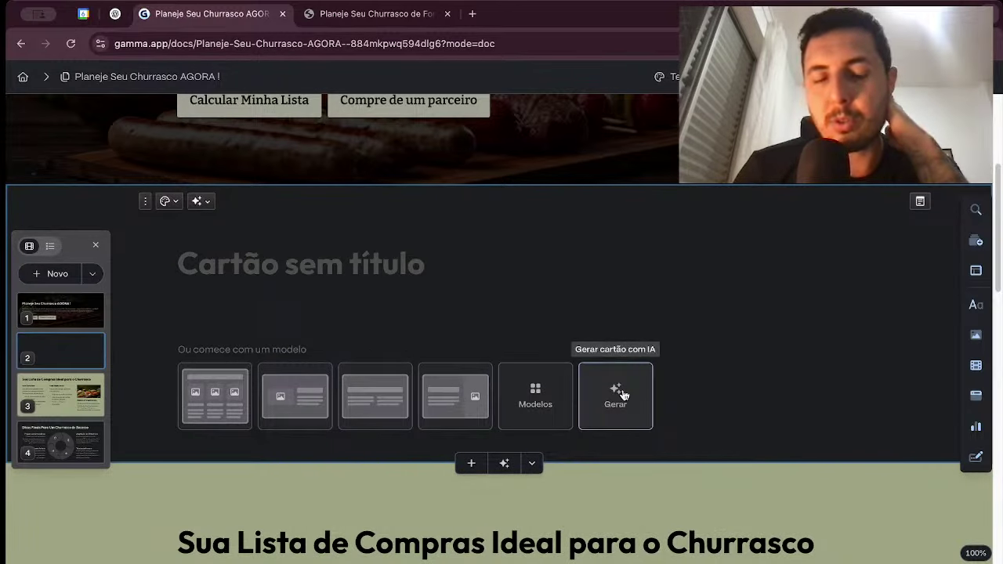
Step: Apply the "Destaque à direita" layout to the blank card and upload 41545EFD-69BE-4000-B8D3-34BF5F1FF2E6 (1).jpg as its accent image
click(441, 390)
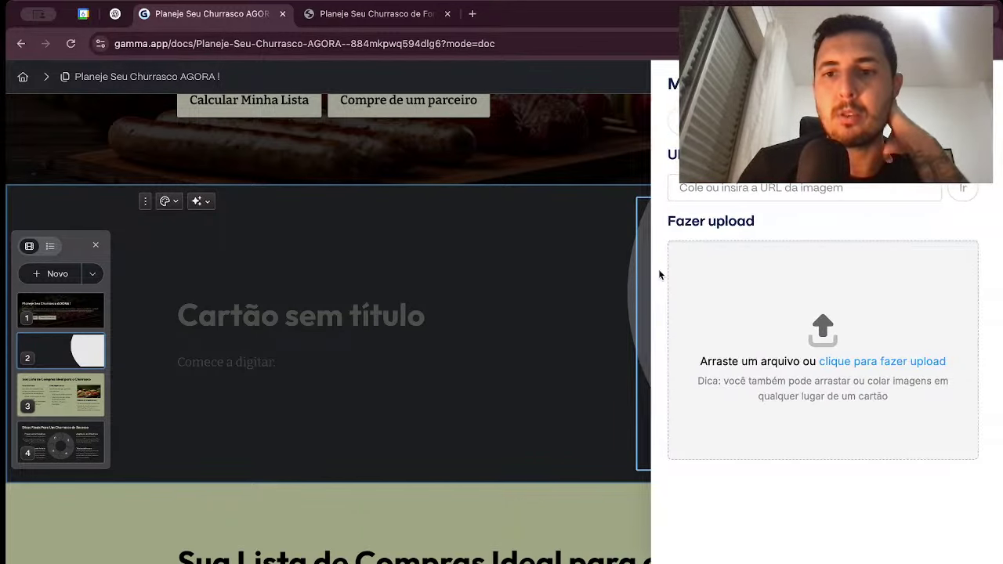
click(743, 122)
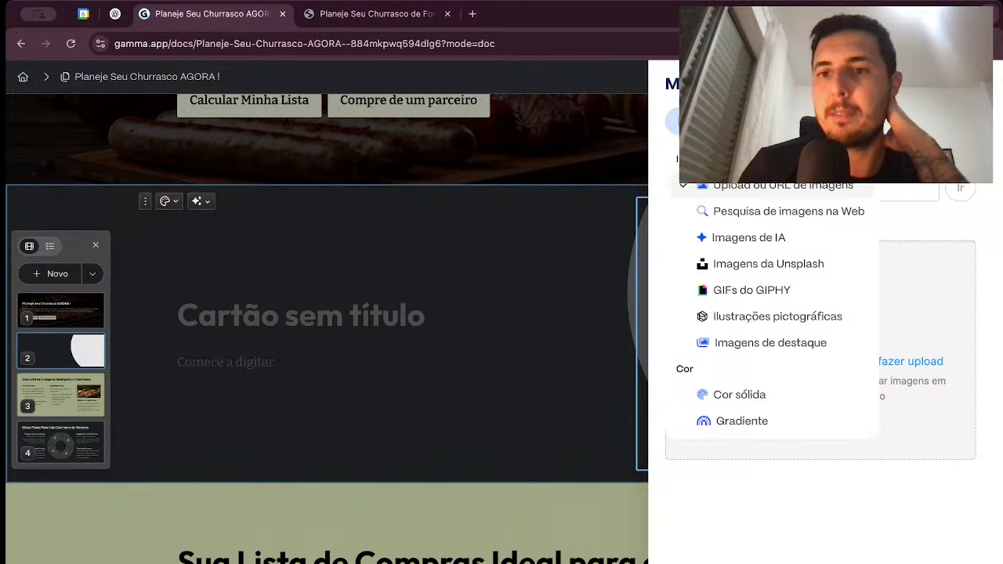
click(775, 185)
click(762, 300)
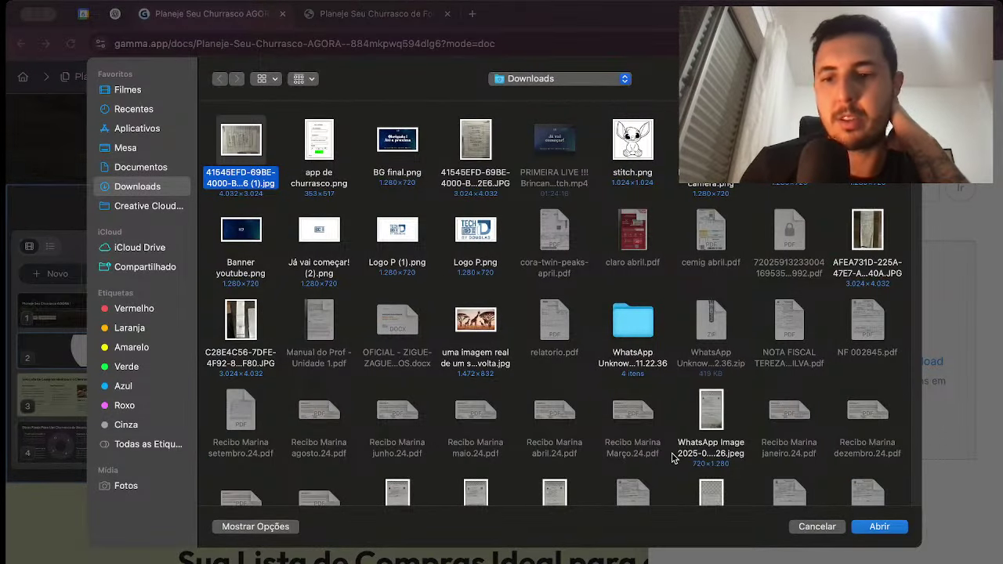
click(880, 526)
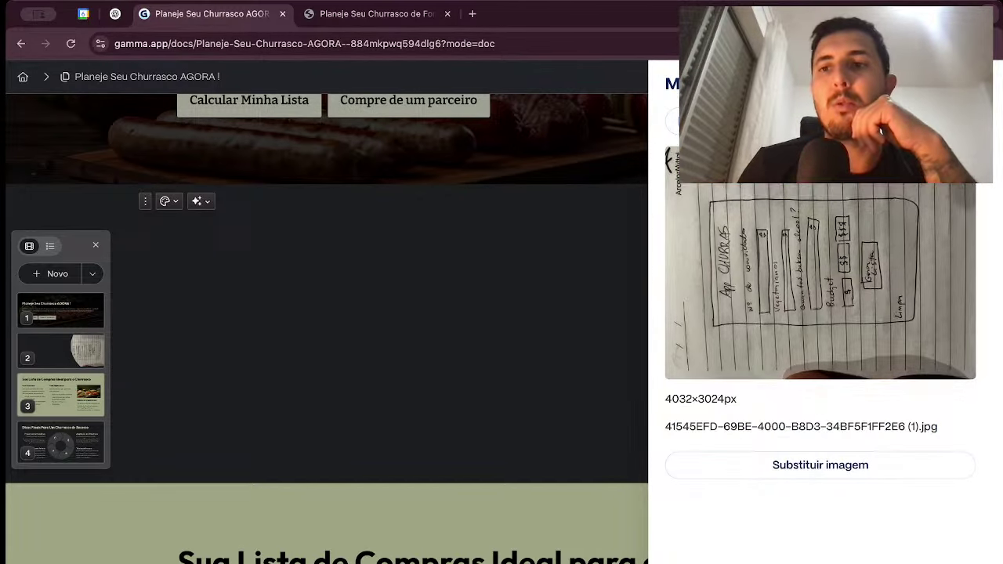
click(982, 76)
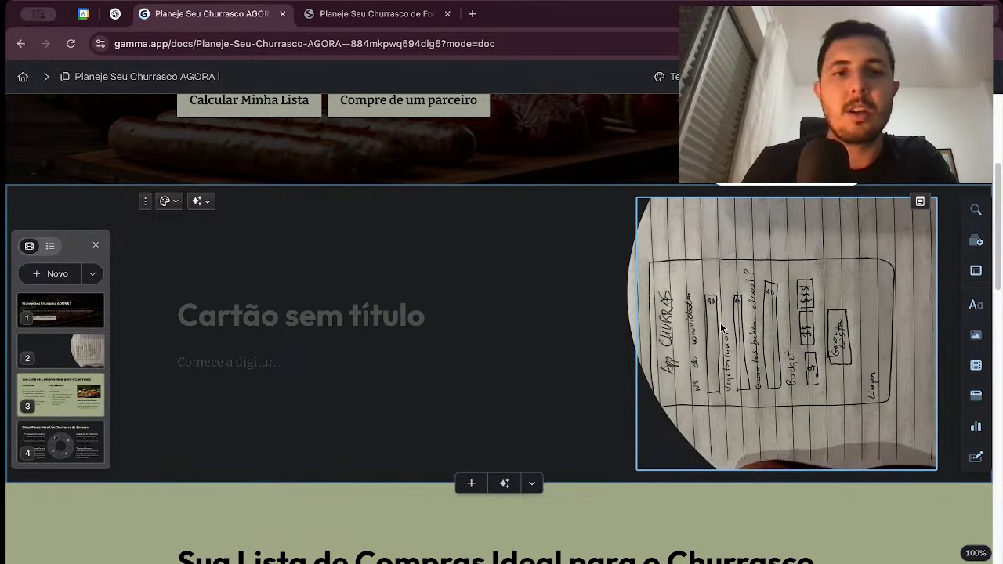
Step: Check which media sources are available for the new card's accent image
click(748, 343)
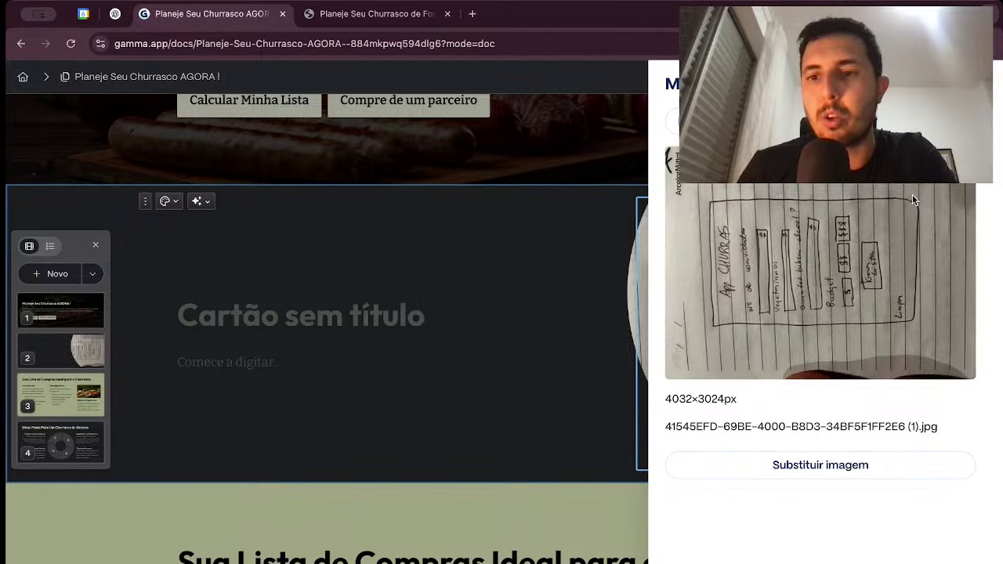
click(756, 121)
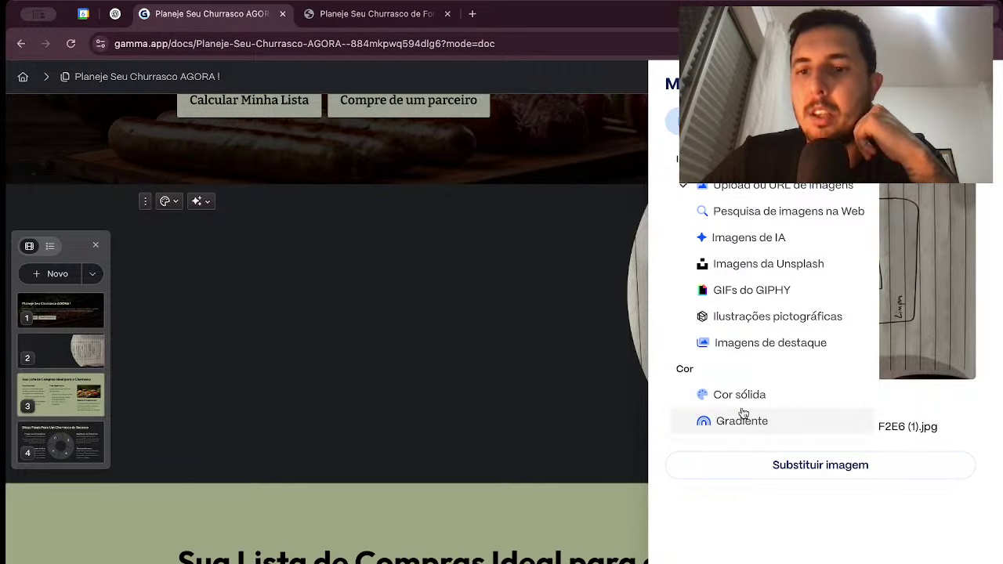
click(972, 84)
Step: Review all the site's cards in the editor, from the opening card to the options at the end of the page
scroll(505, 380, down, 5)
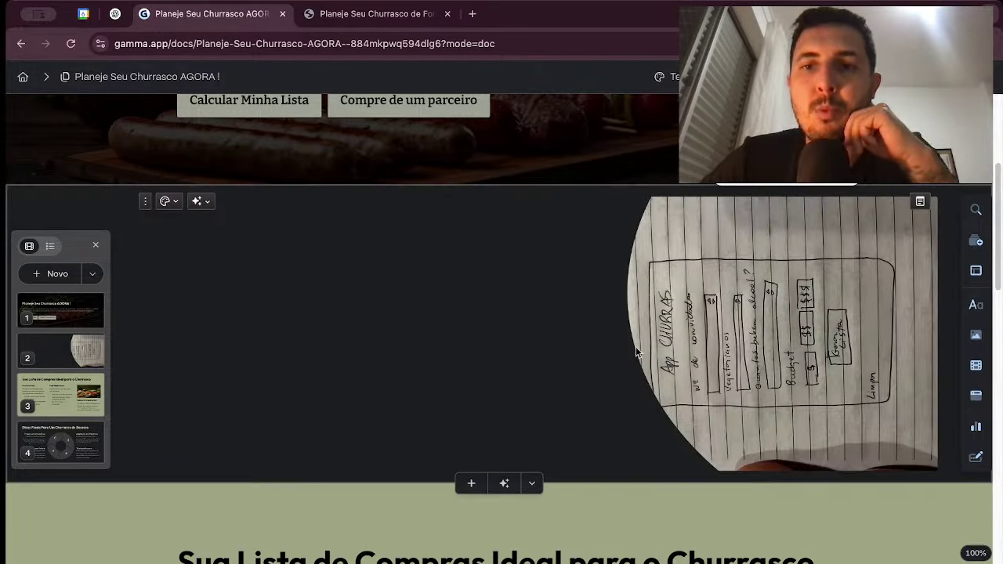
scroll(506, 380, down, 12)
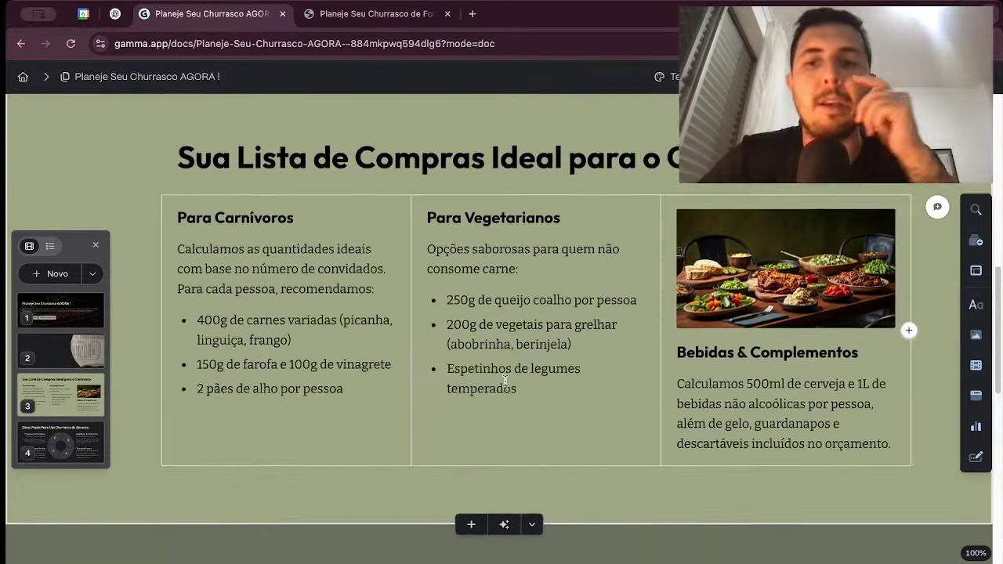
scroll(506, 380, down, 2)
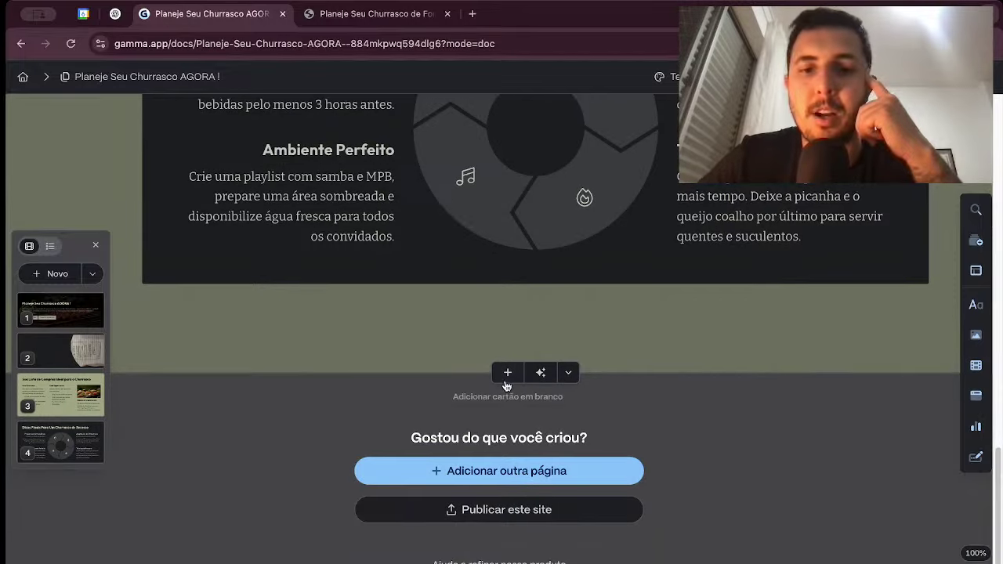
scroll(719, 394, down, 2)
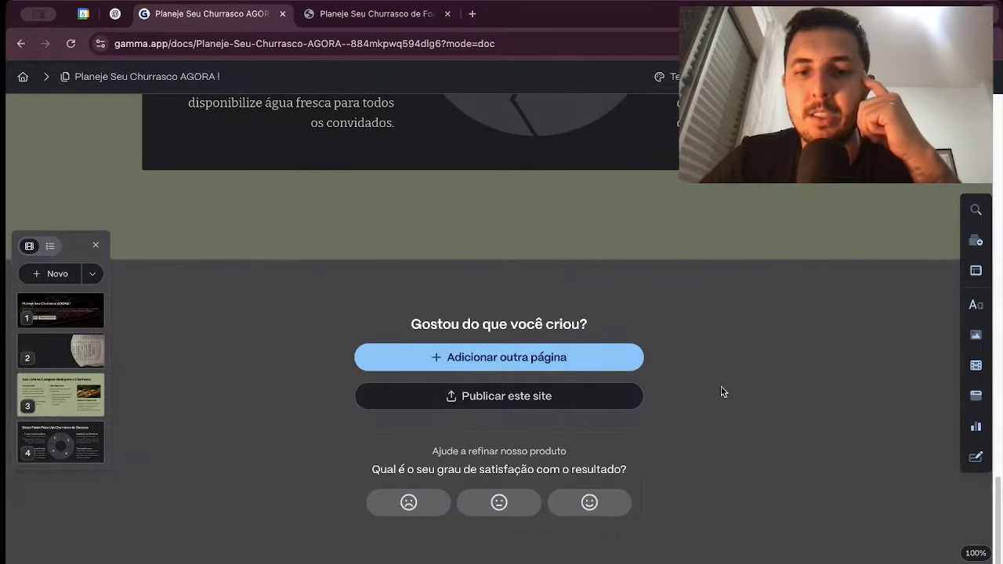
scroll(723, 391, up, 20)
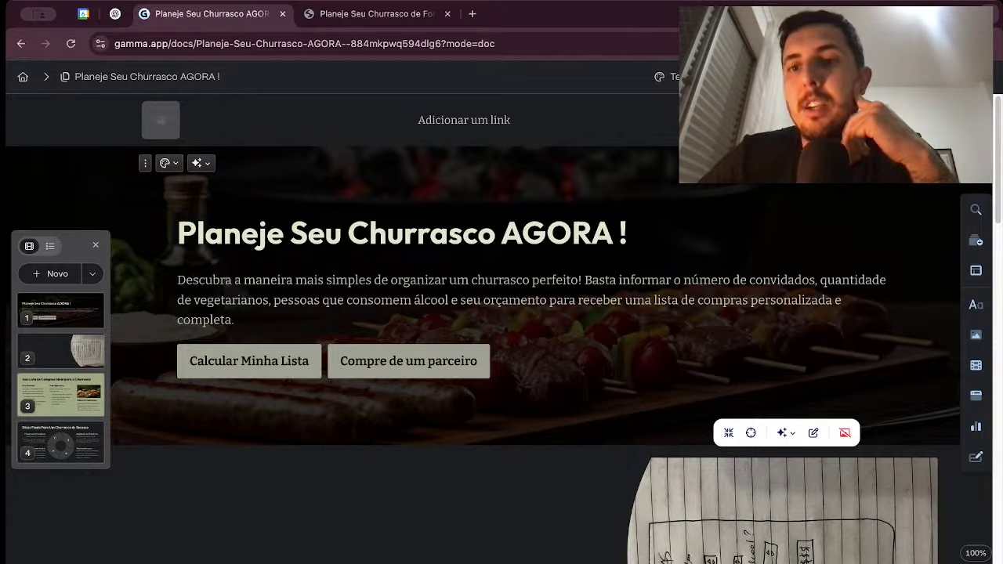
scroll(693, 307, down, 10)
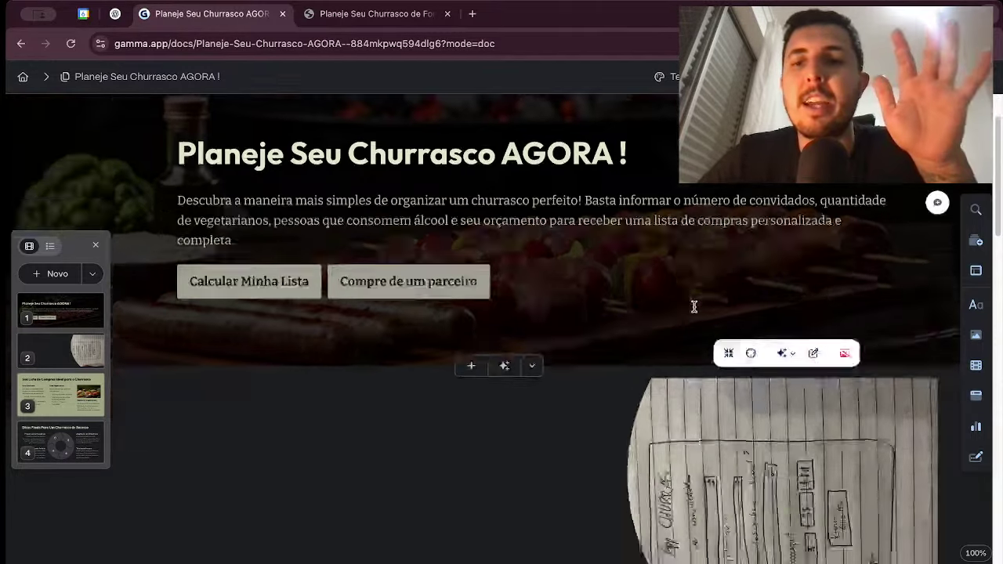
scroll(853, 334, down, 3)
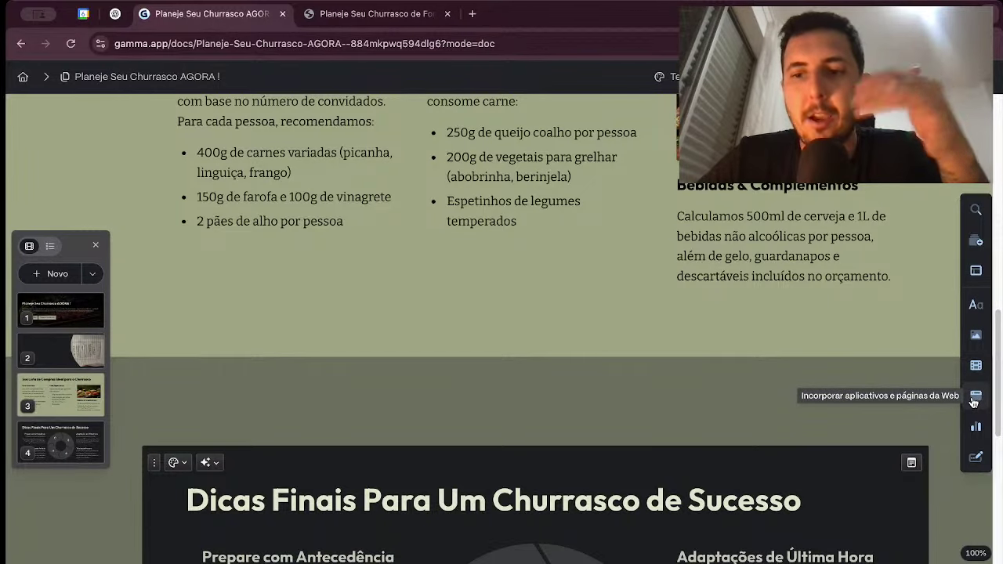
Step: Browse the available charts, diagrams and smart layouts that can be inserted into a card
click(976, 431)
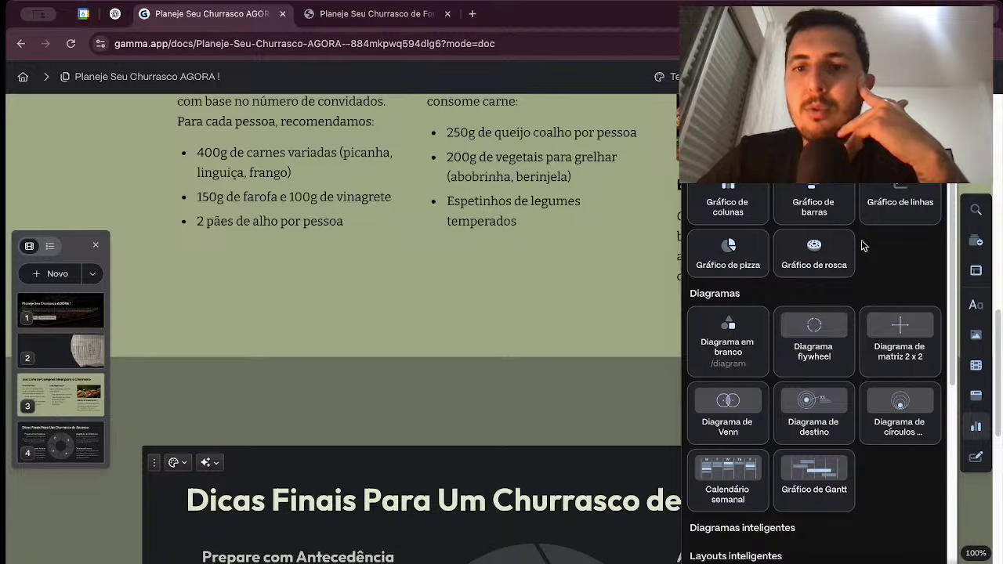
scroll(893, 391, down, 1)
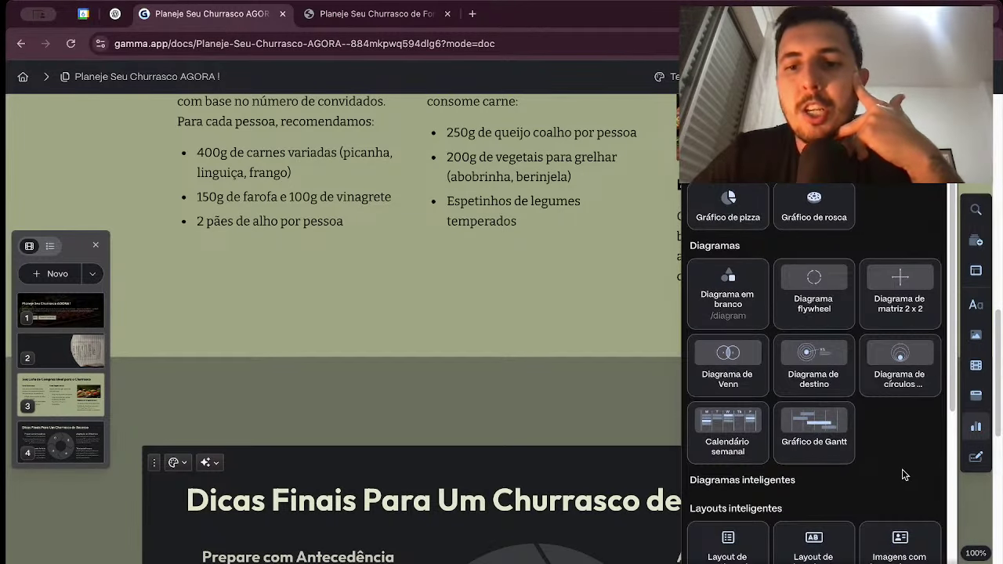
scroll(903, 479, down, 1)
scroll(896, 405, down, 1)
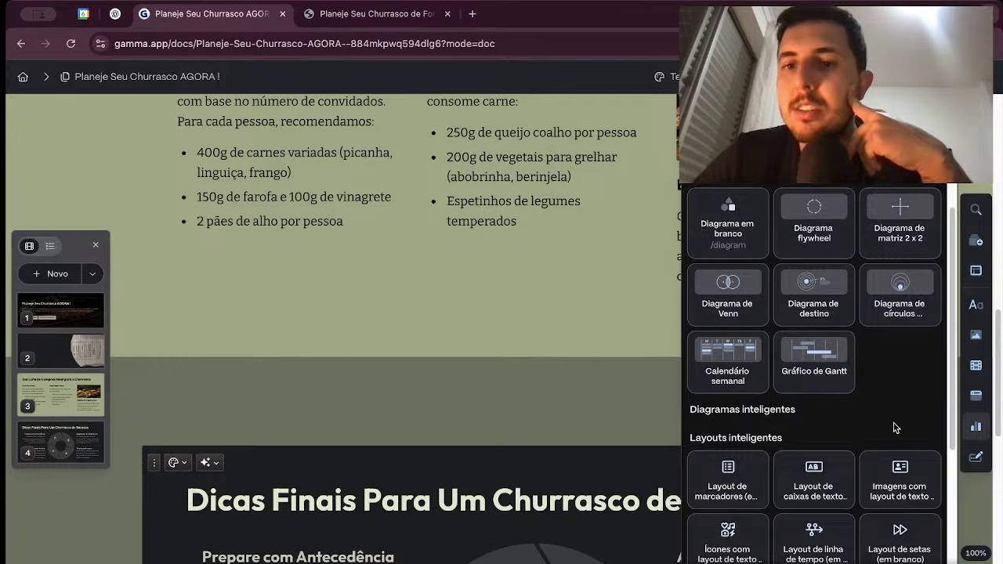
scroll(895, 425, down, 2)
scroll(896, 425, down, 4)
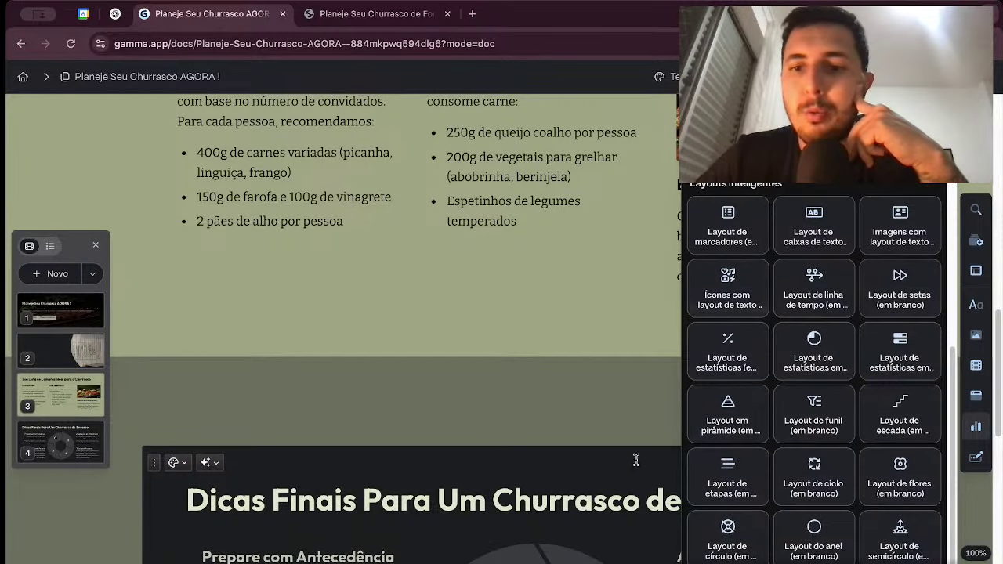
click(617, 387)
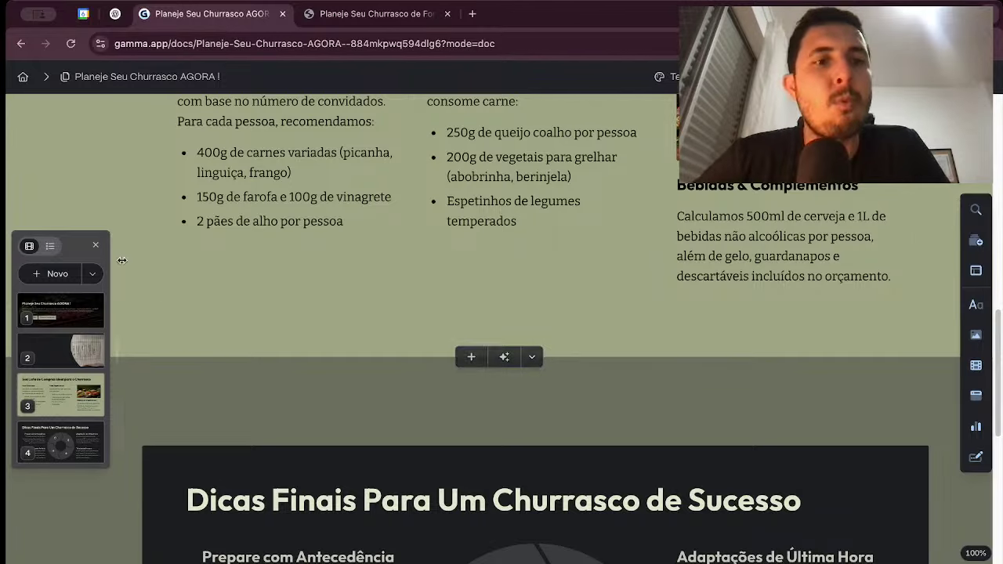
Step: Compare the list and thumbnail views of the card overview and check the options at the end of the page
click(49, 246)
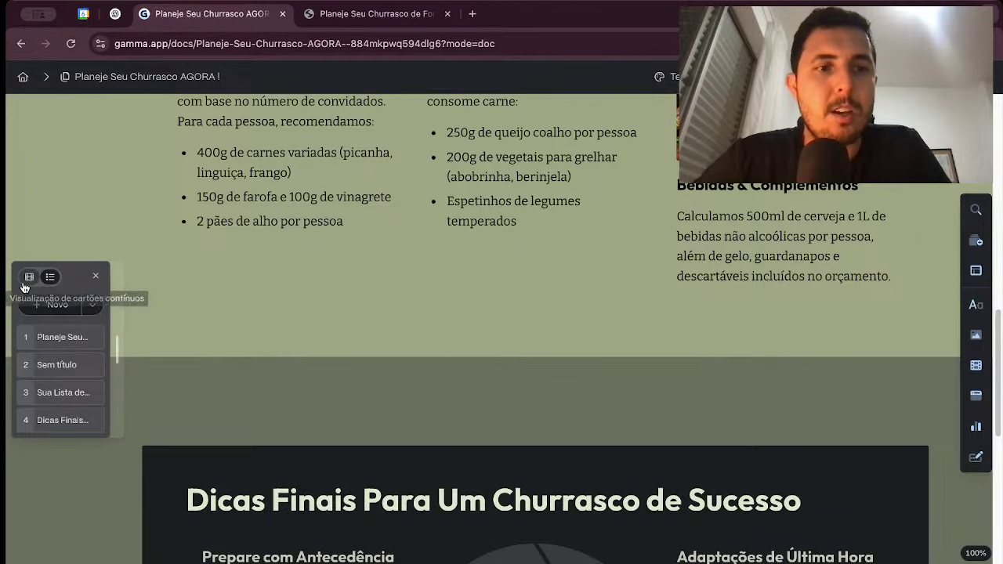
click(30, 274)
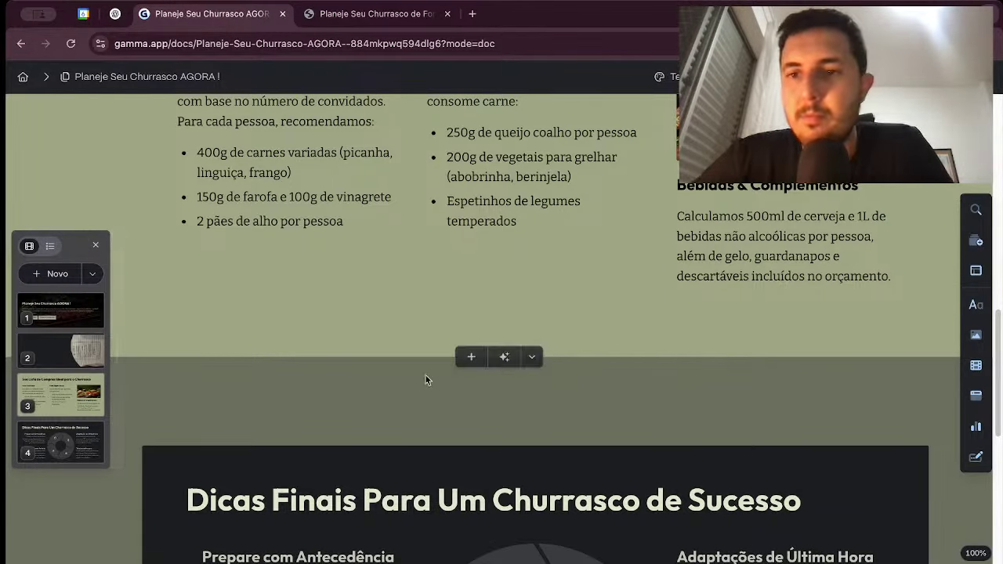
scroll(475, 392, down, 8)
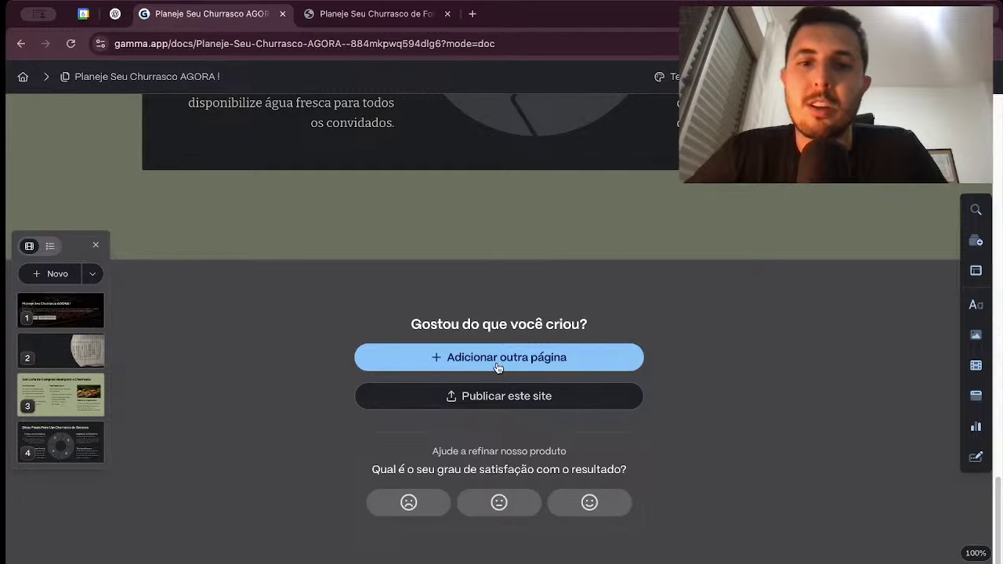
scroll(670, 288, up, 10)
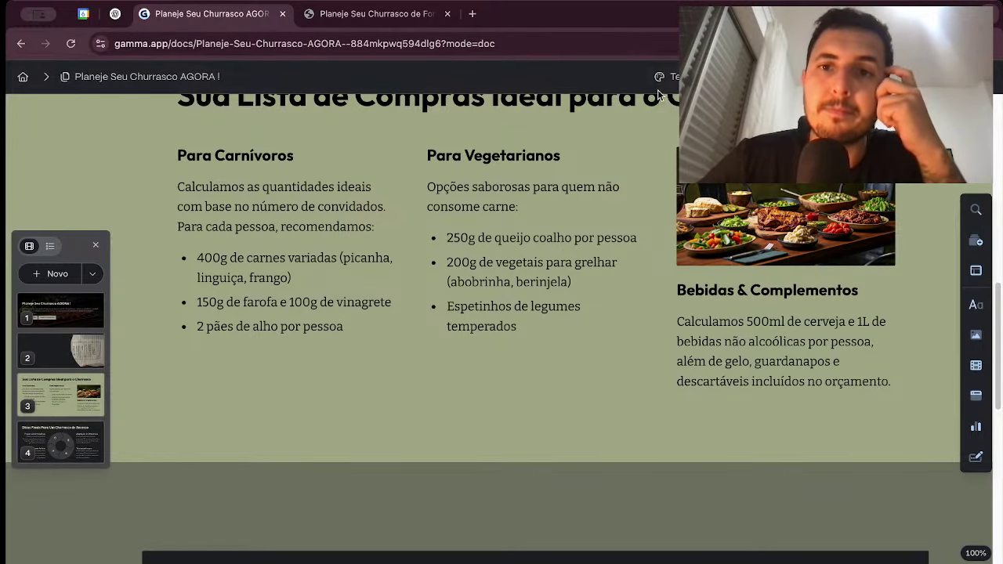
Step: Return to the Gammas overview and start a new AI creation generated from a prompt
click(23, 76)
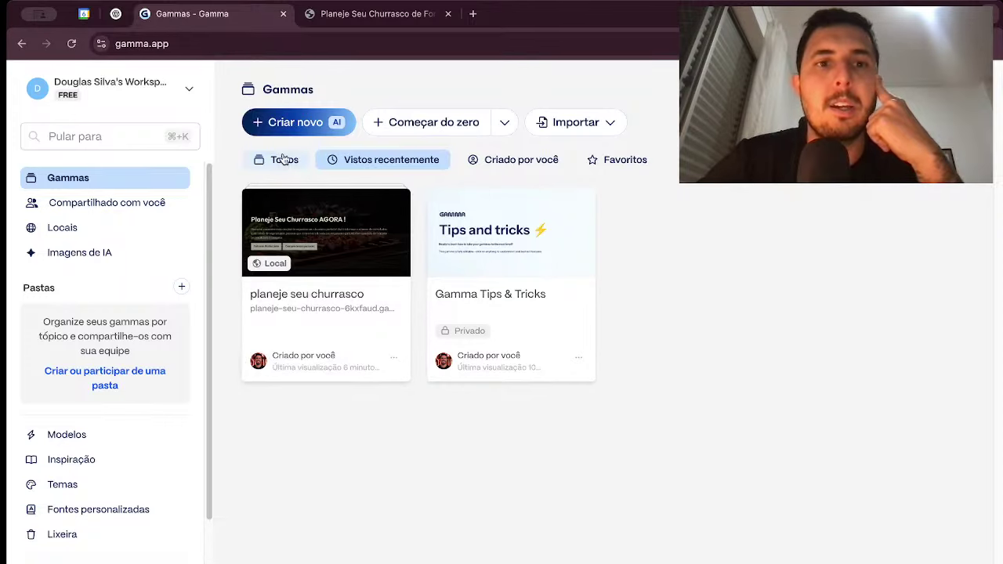
click(287, 124)
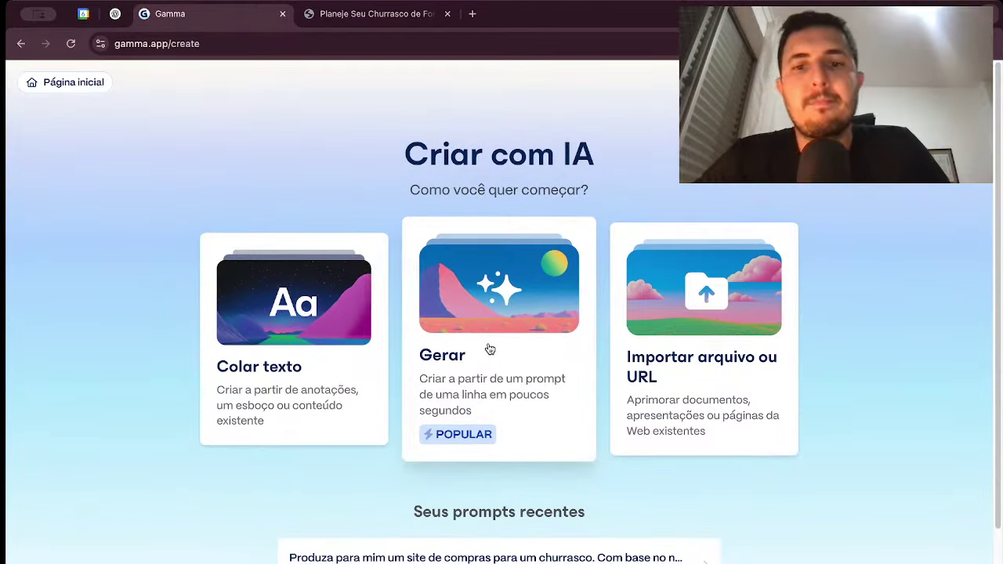
click(488, 349)
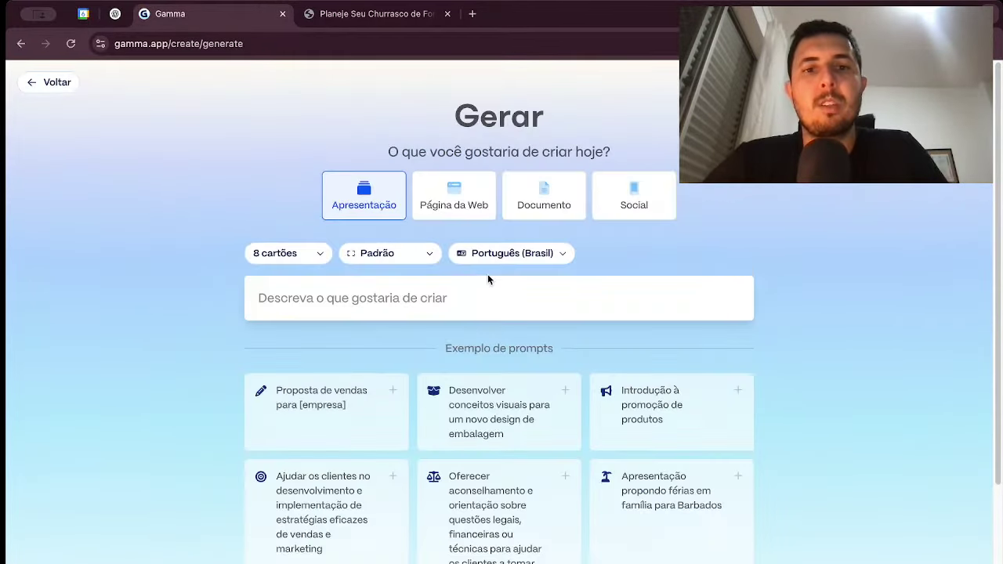
Step: Write a Portuguese prompt for a wedding website with couple photo carousel, date and countdown, venue details, shopping list link, message space, attendance confirmation and romantic footer
click(474, 301)
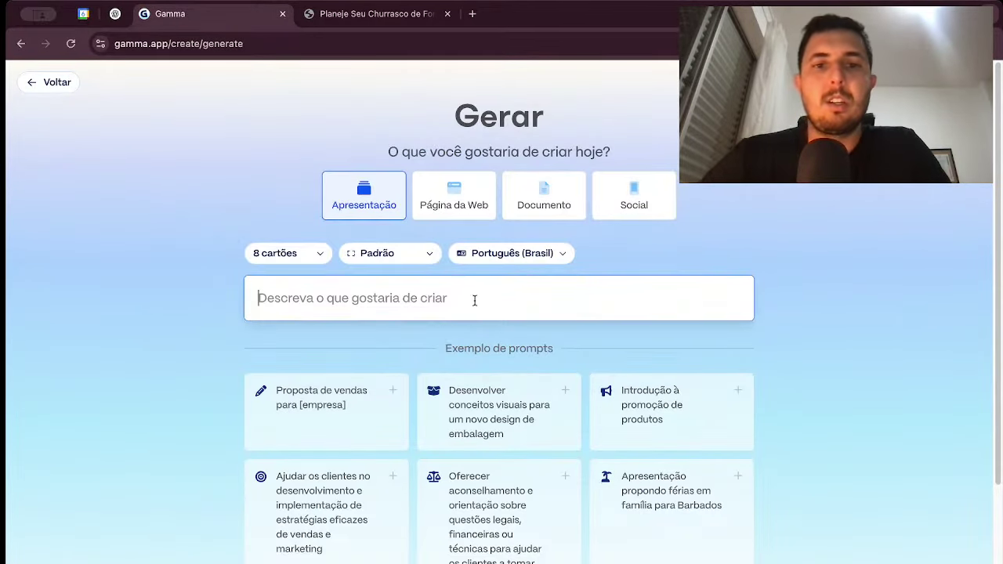
text(Gere para mim um website de casamento.)
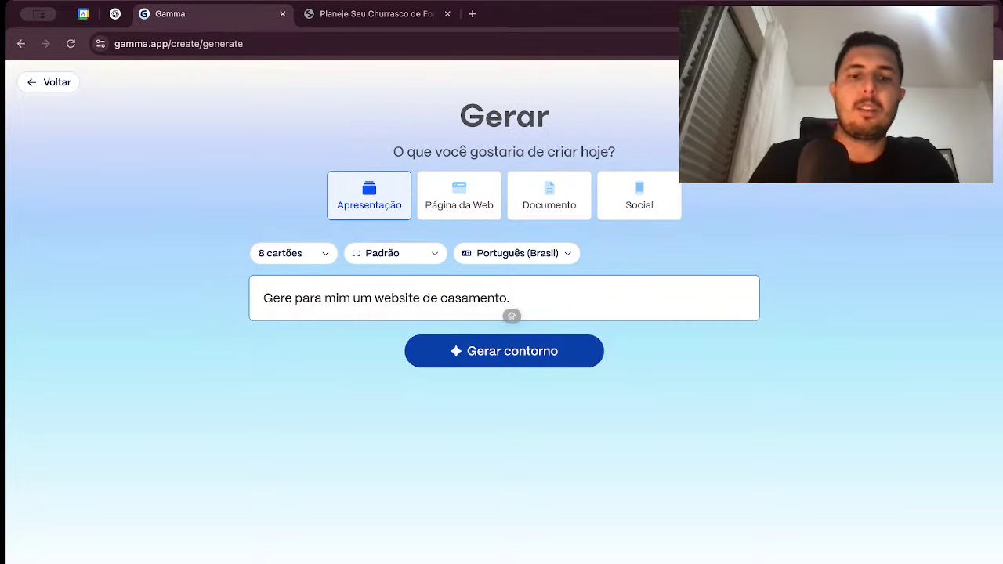
text(Este site contem fotos do casal,)
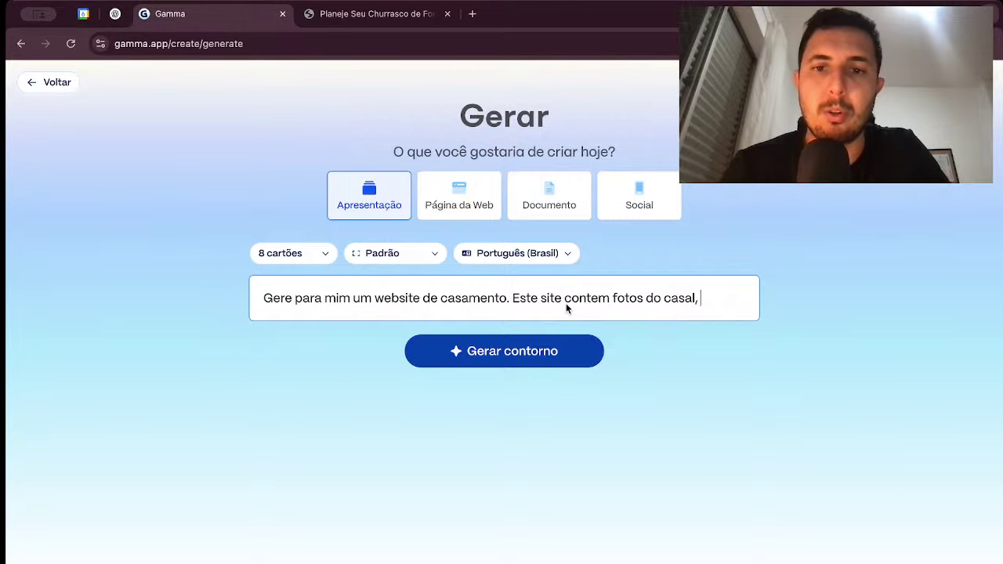
text(um carross)
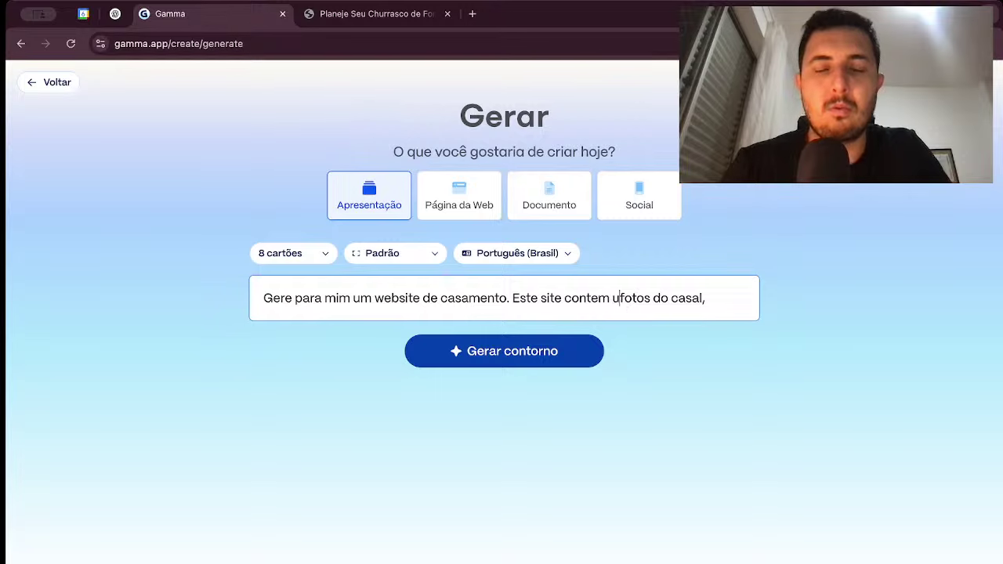
text(el )
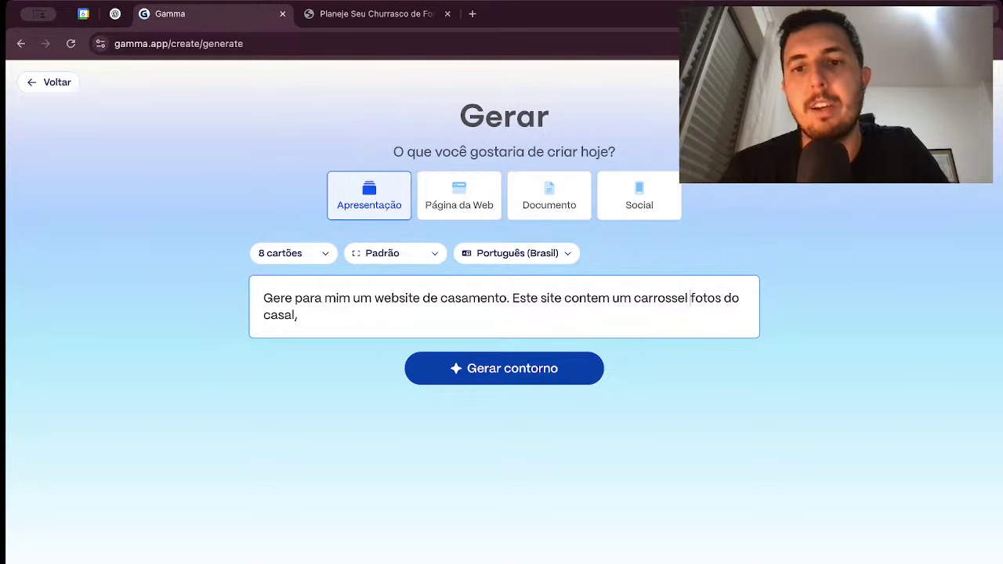
text(de)
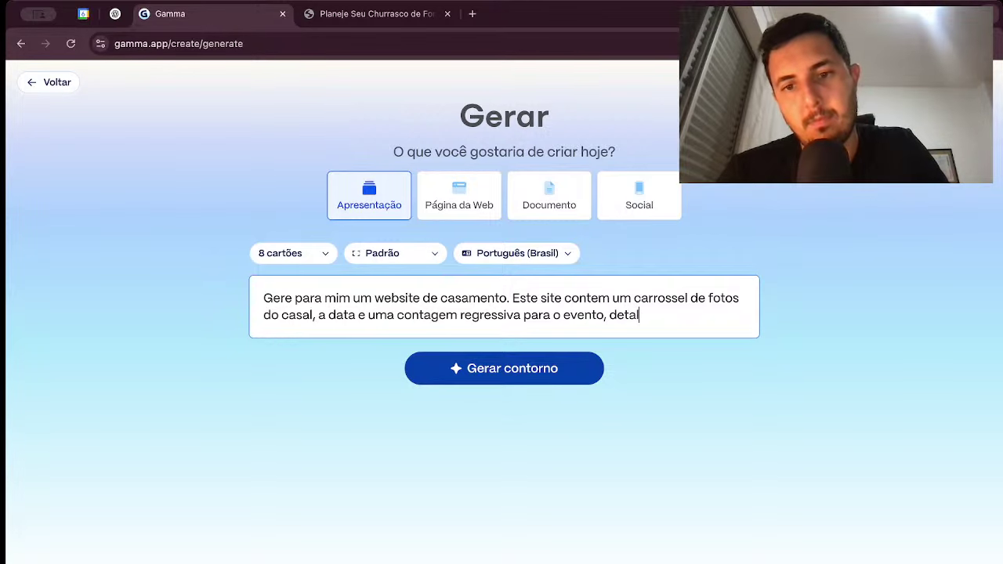
text(vento, link para lista de compras, espaço para deixar recados, ca)
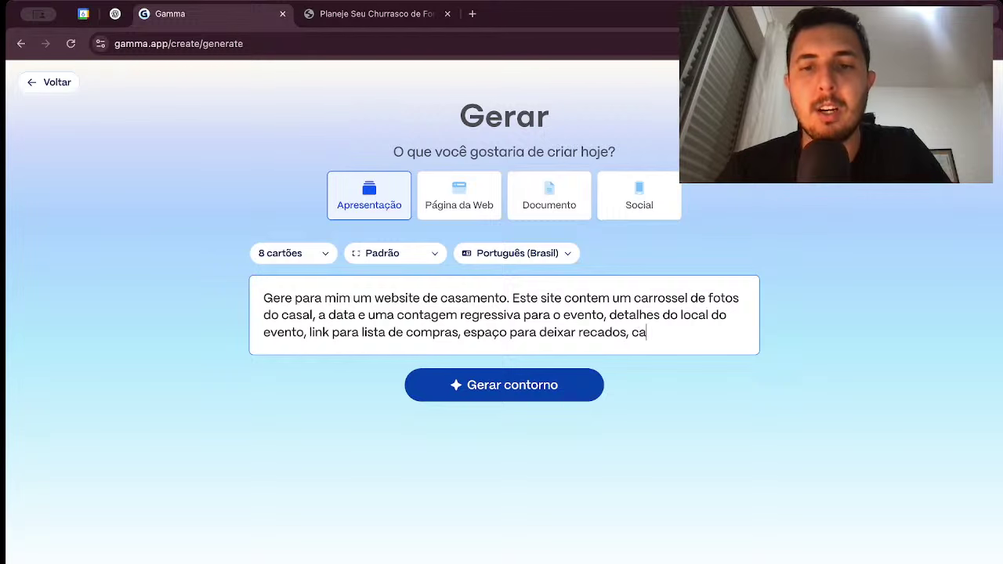
text(firmaçao de presença e um footer romantico.)
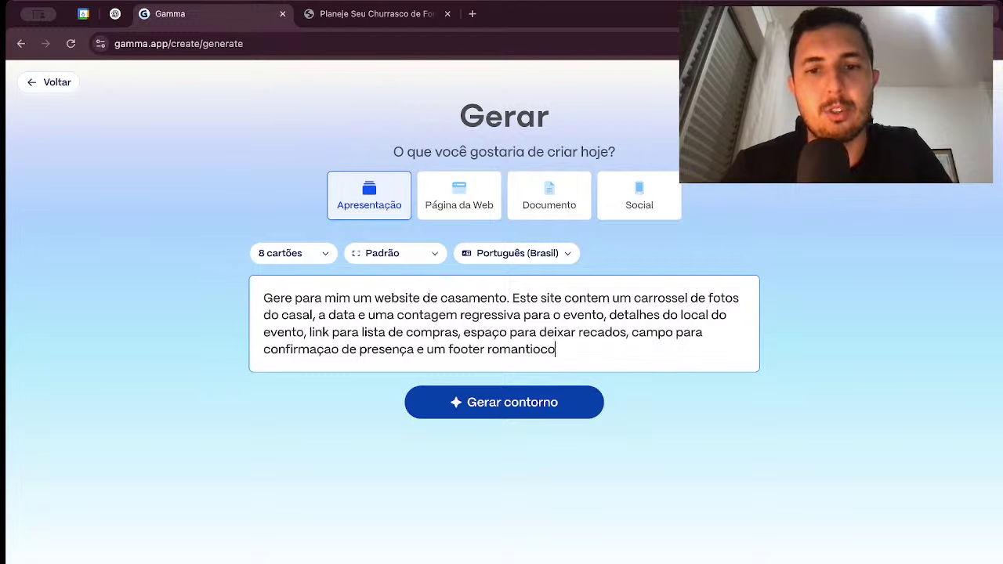
Step: Set the creation to a web page (Página da Web) with 6 cards and generate its outline
click(303, 255)
click(409, 323)
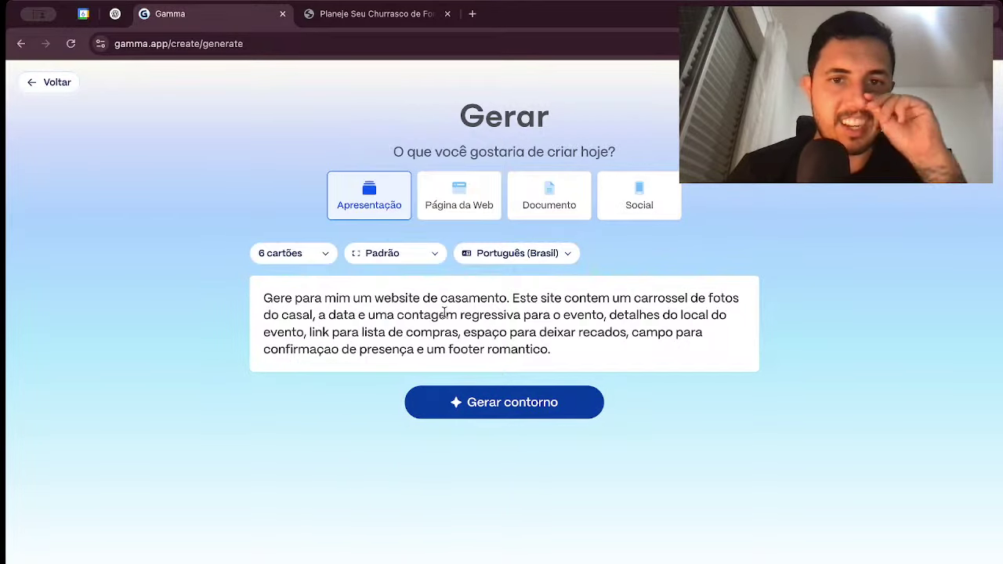
click(470, 207)
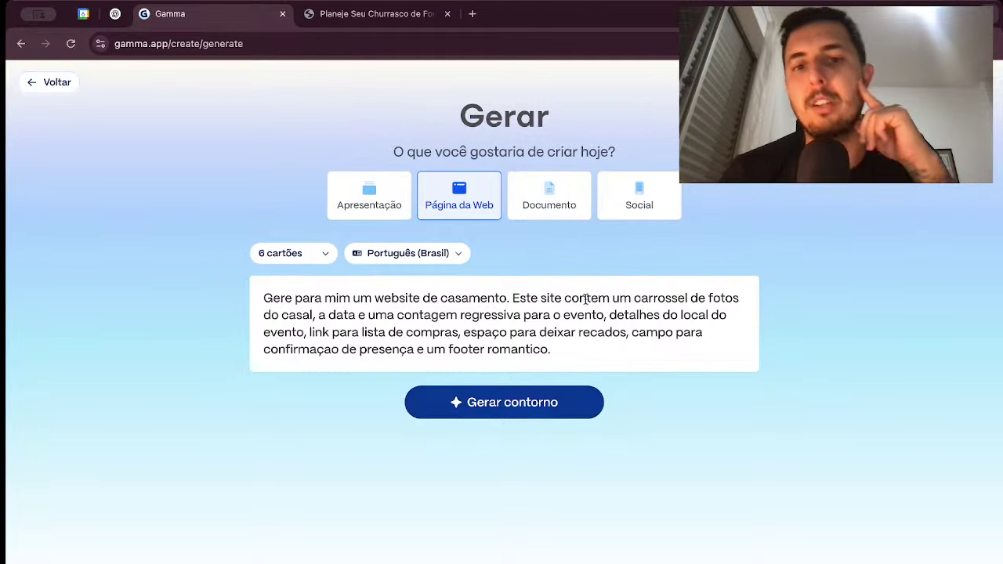
key(Return)
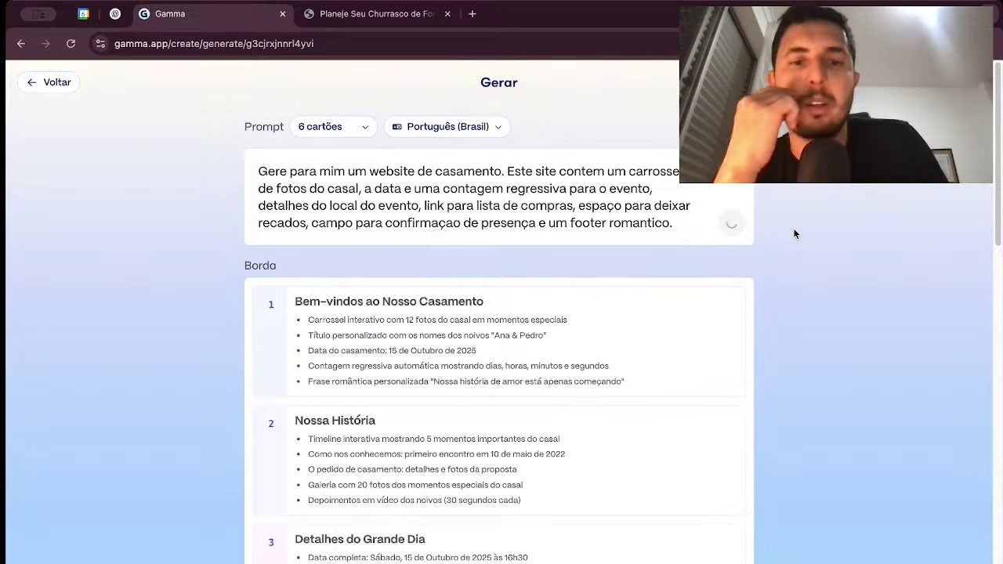
Step: Skim the generated wedding outline from the welcome card to Recados & Contato
scroll(794, 233, down, 6)
scroll(793, 233, up, 3)
scroll(794, 233, up, 3)
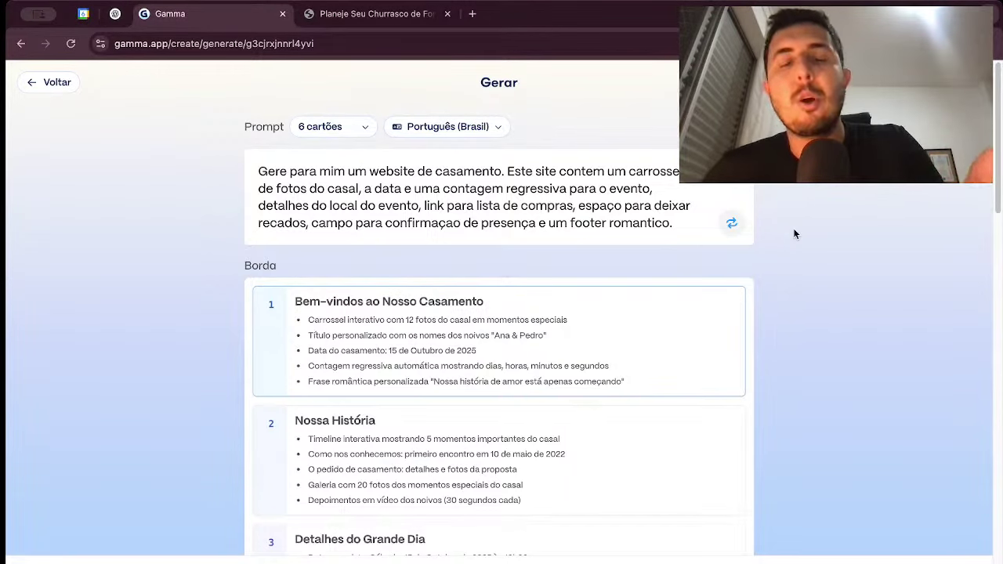
scroll(794, 234, down, 3)
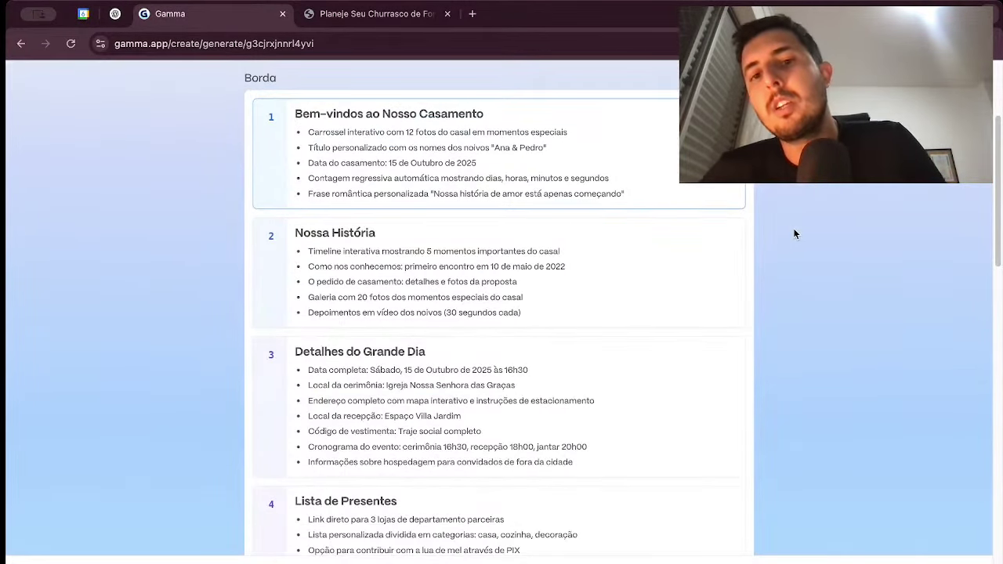
scroll(793, 234, down, 6)
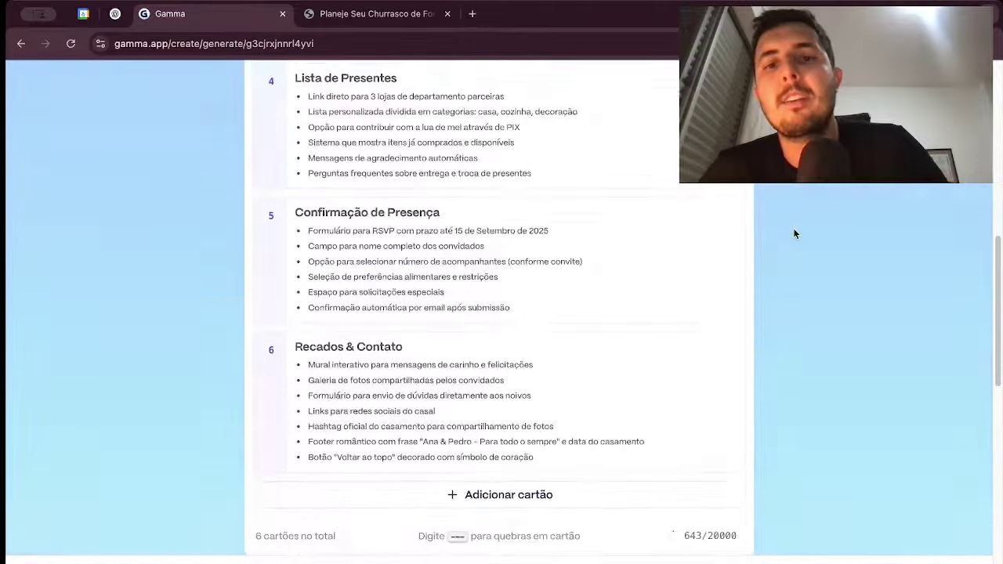
scroll(794, 233, down, 2)
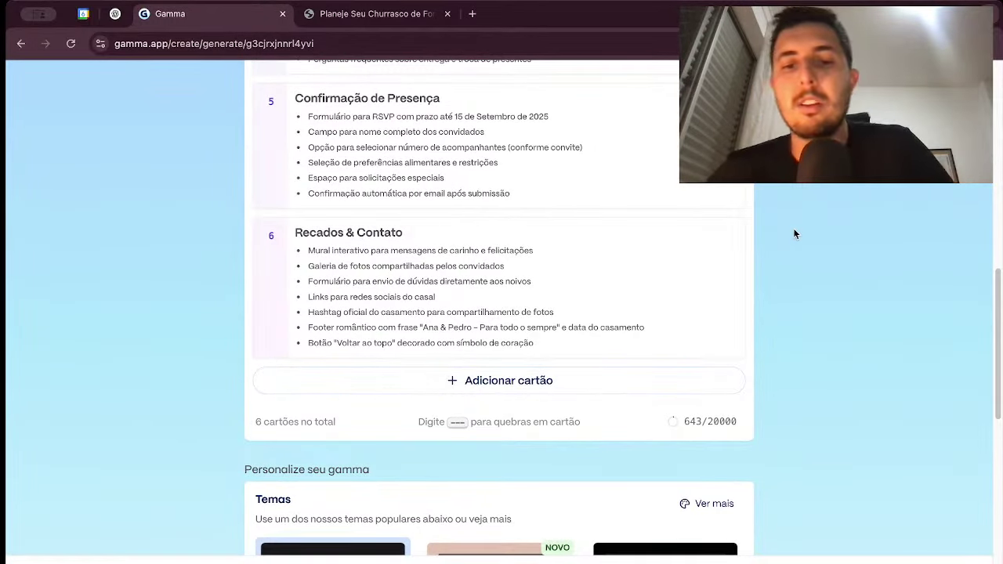
scroll(794, 233, up, 2)
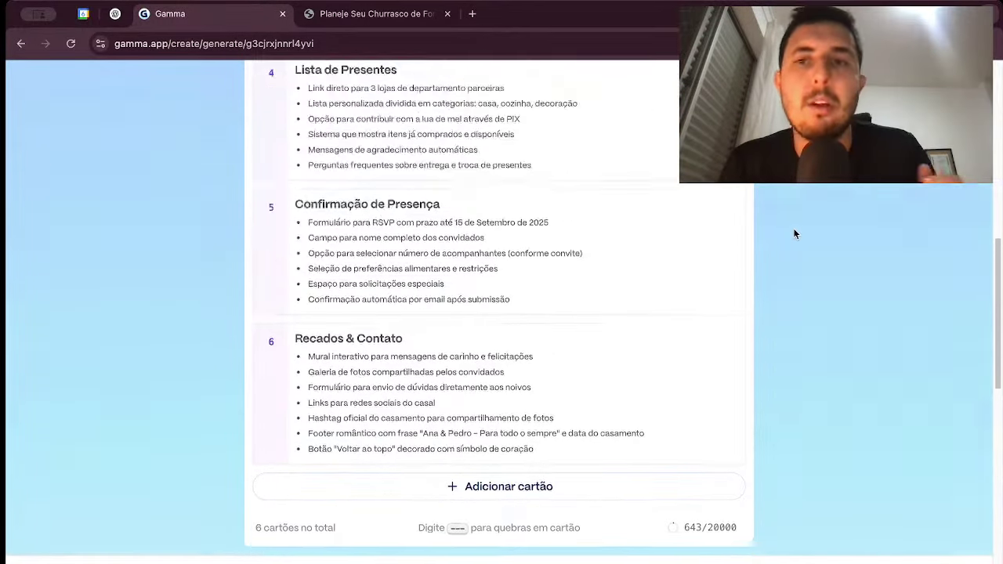
scroll(794, 233, up, 8)
scroll(793, 236, down, 1)
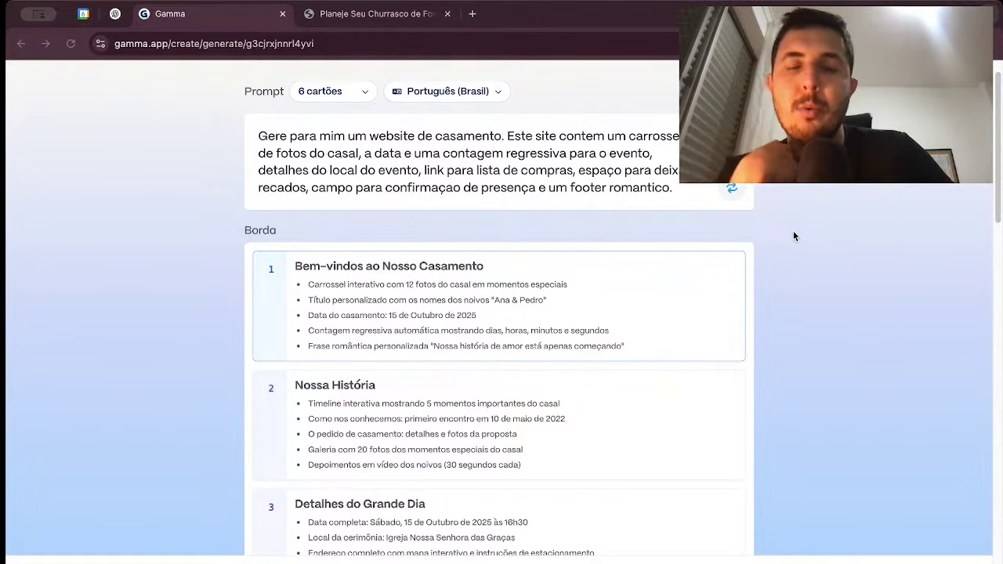
Step: Read the bullet points of each outline card in detail, down to the footer item of Recados & Contato
click(794, 235)
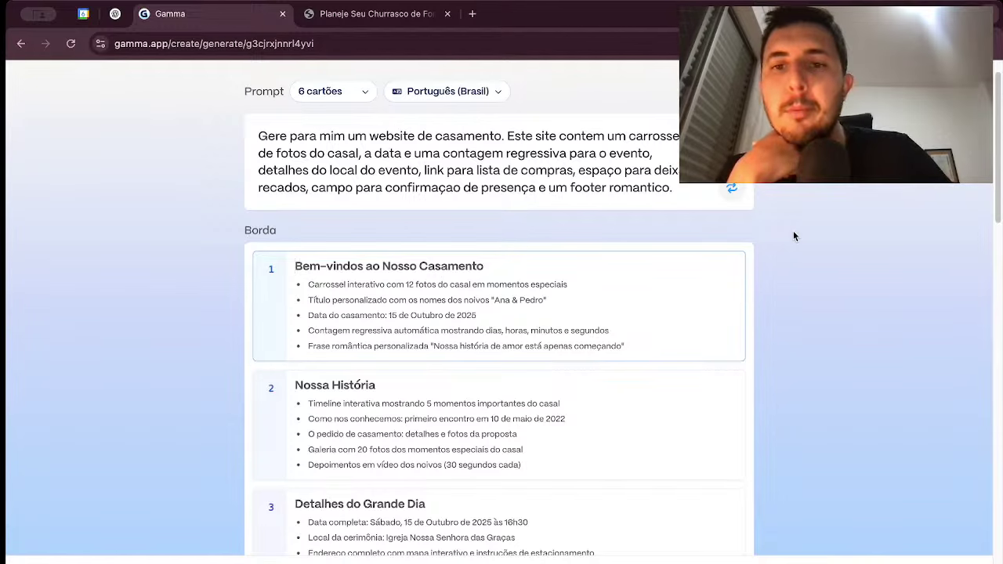
scroll(794, 235, down, 3)
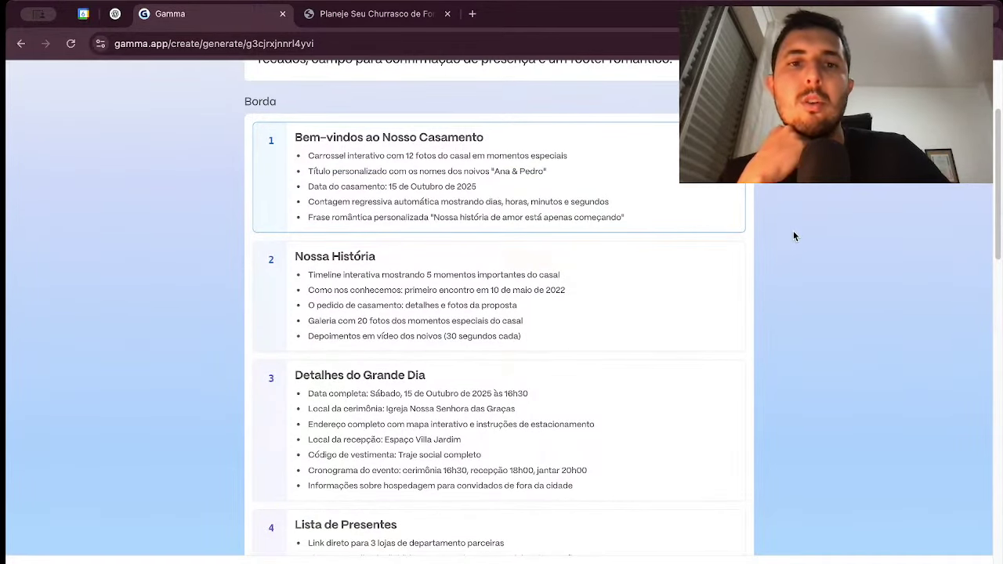
scroll(793, 235, down, 1)
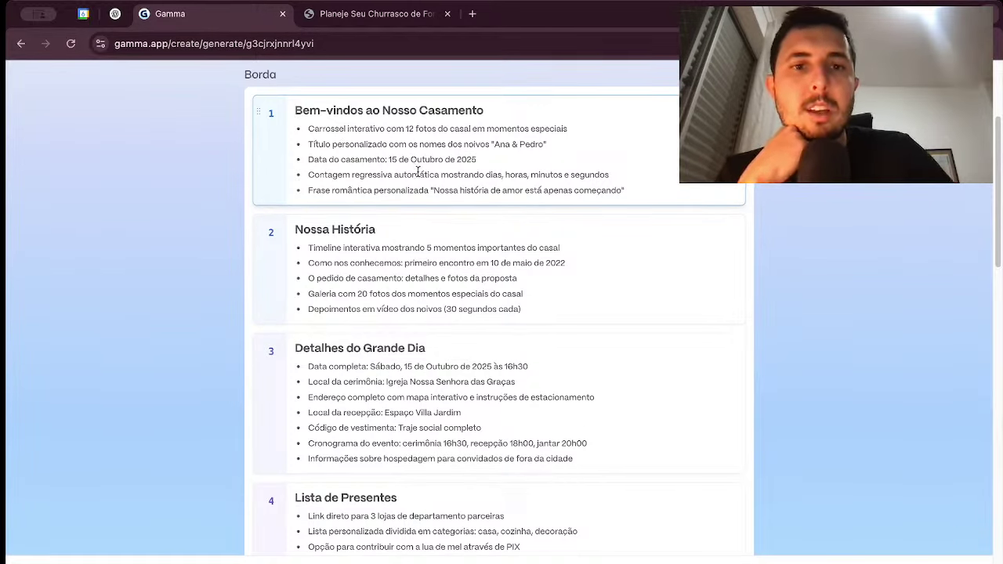
scroll(457, 288, down, 2)
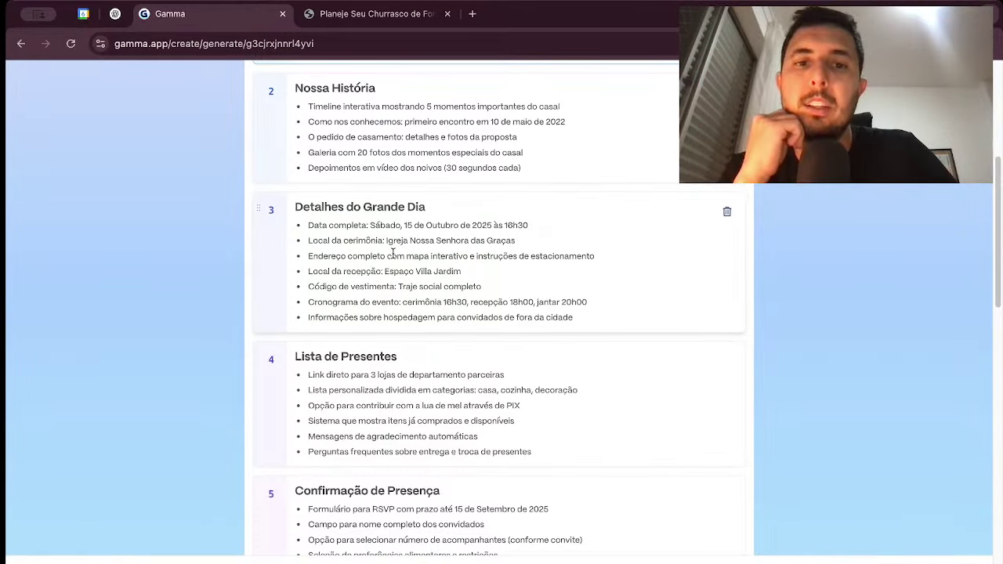
scroll(376, 195, down, 3)
scroll(391, 251, down, 5)
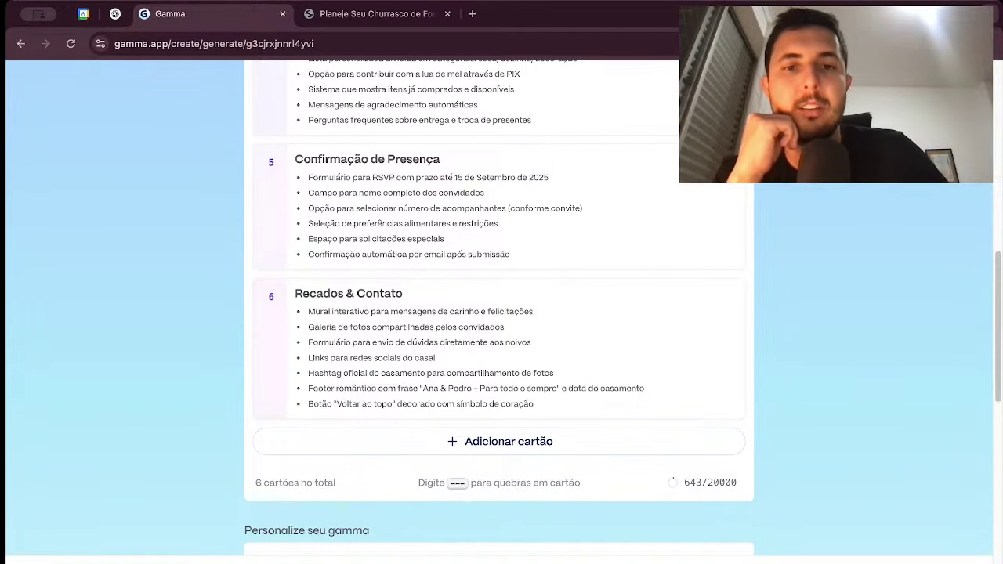
click(297, 384)
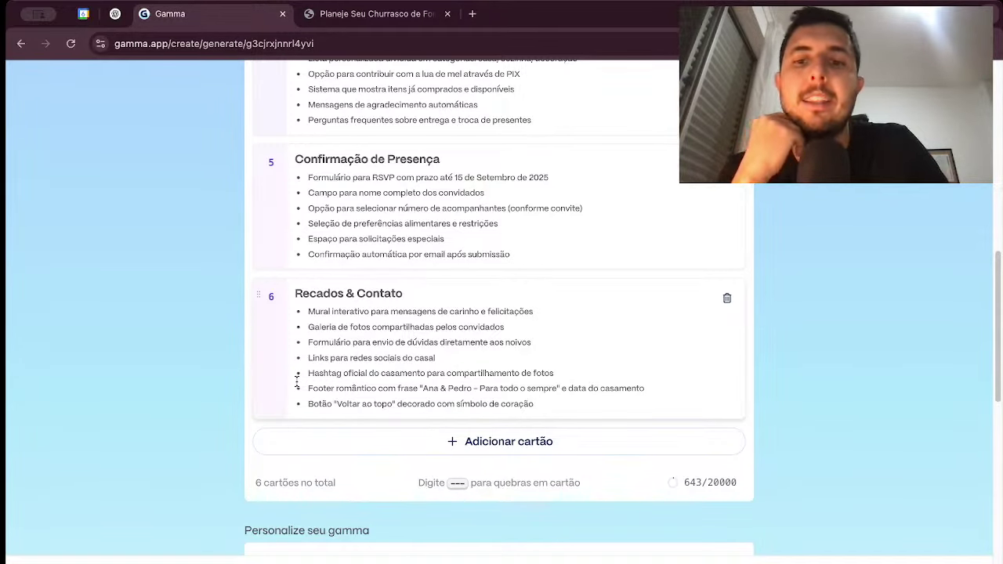
Step: Check the theme, text amount, image source and AI image model options below the outline
scroll(287, 352, down, 7)
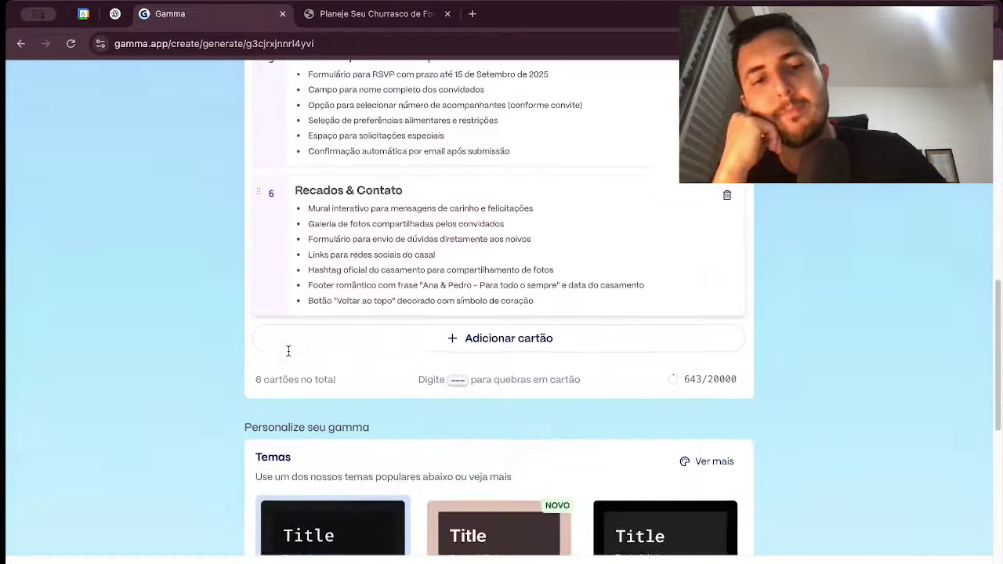
scroll(289, 357, down, 4)
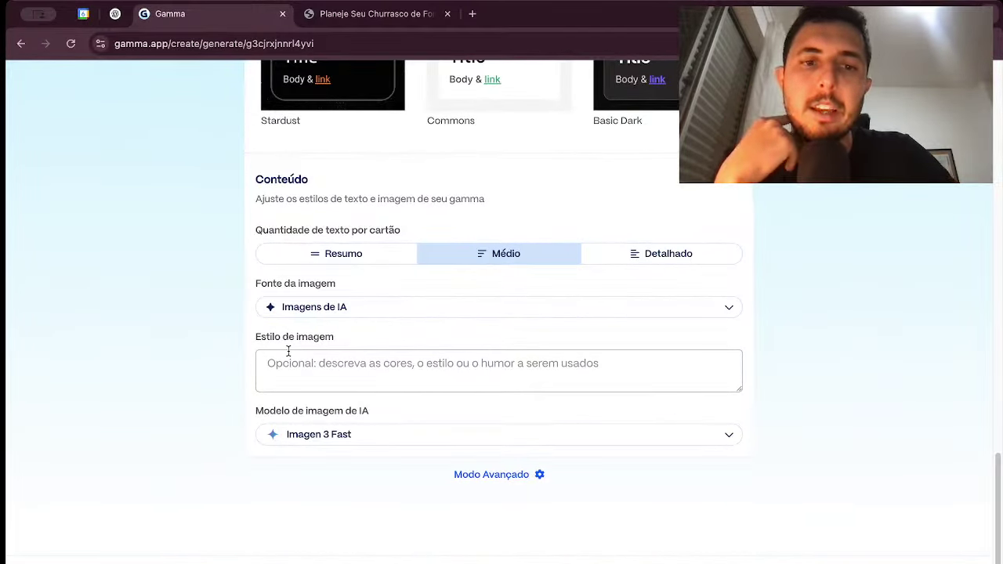
scroll(288, 351, up, 15)
Step: Review the generated wedding site from the Confirmação de Presença card back up to the opening card
scroll(283, 372, down, 1)
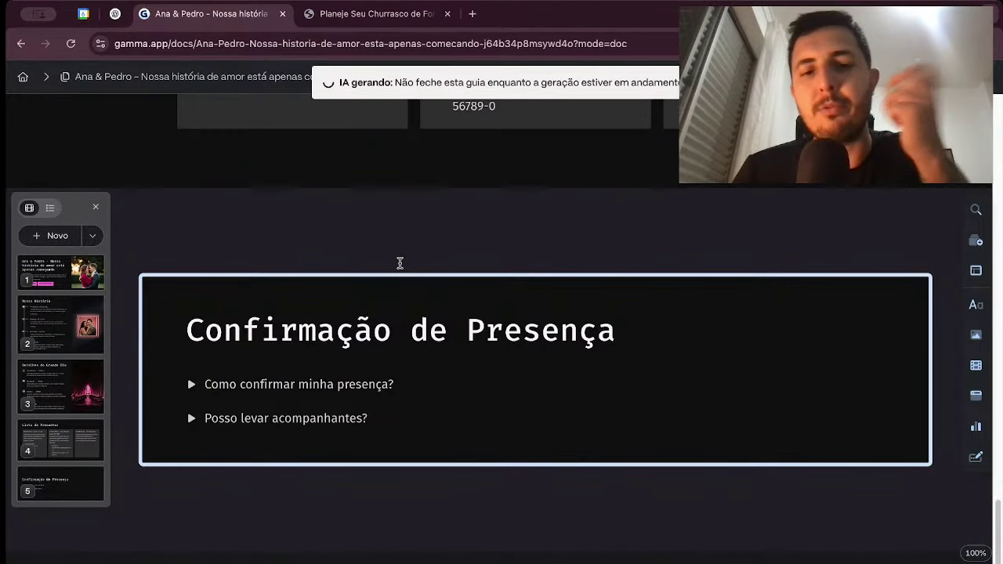
scroll(400, 262, up, 15)
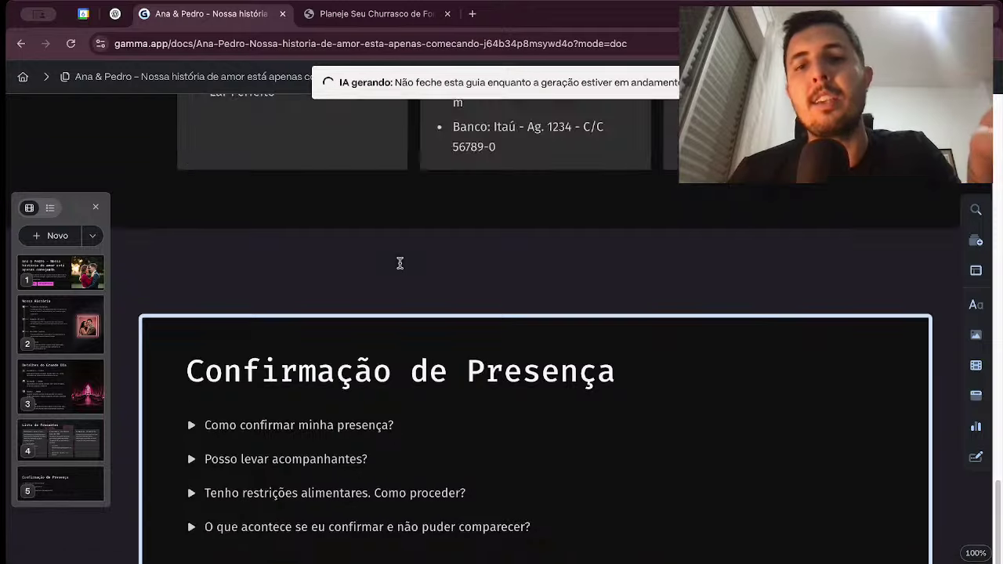
scroll(399, 263, up, 5)
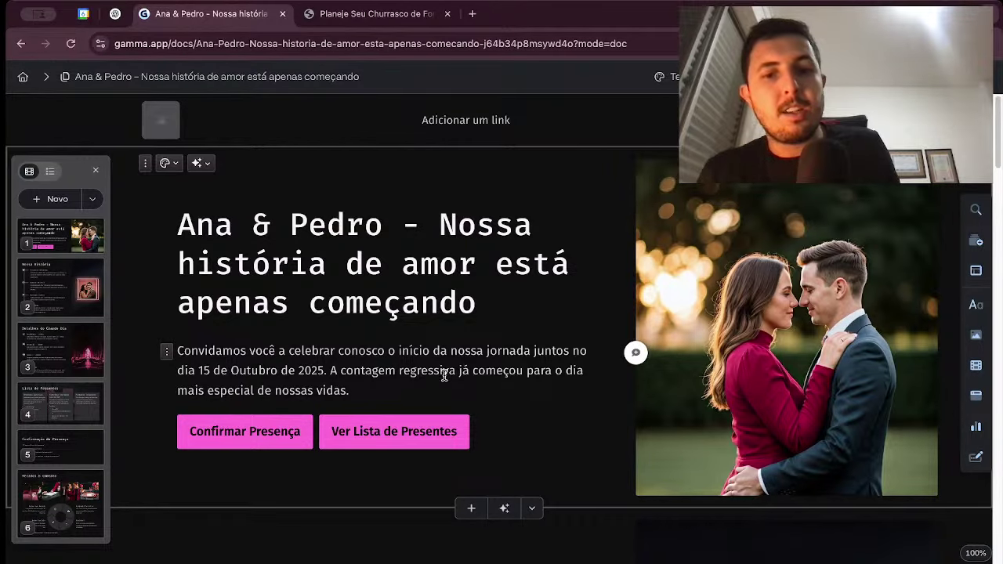
scroll(444, 375, down, 1)
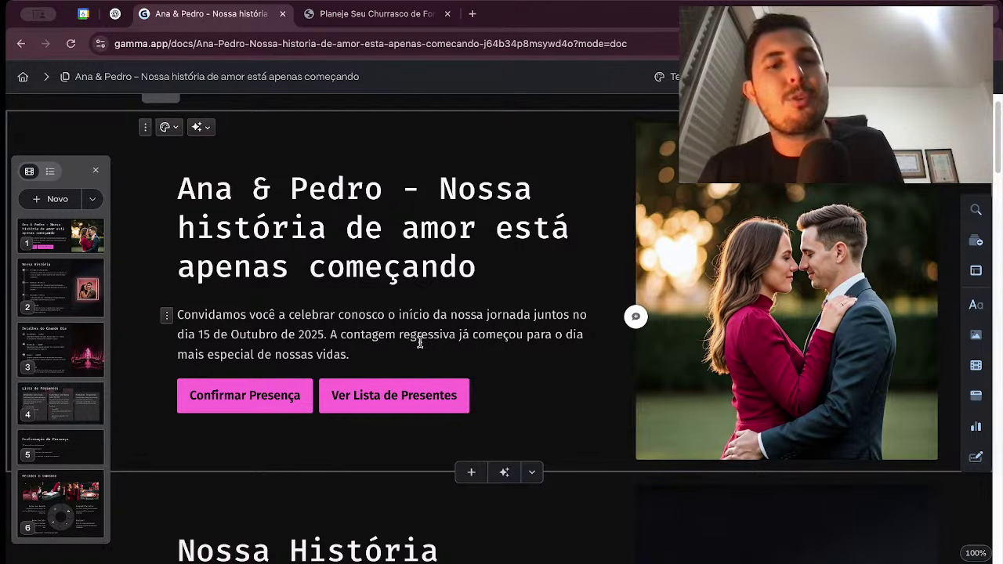
Step: Link the Confirmar Presença button on the opening card to the Confirmação de Presença card
click(266, 400)
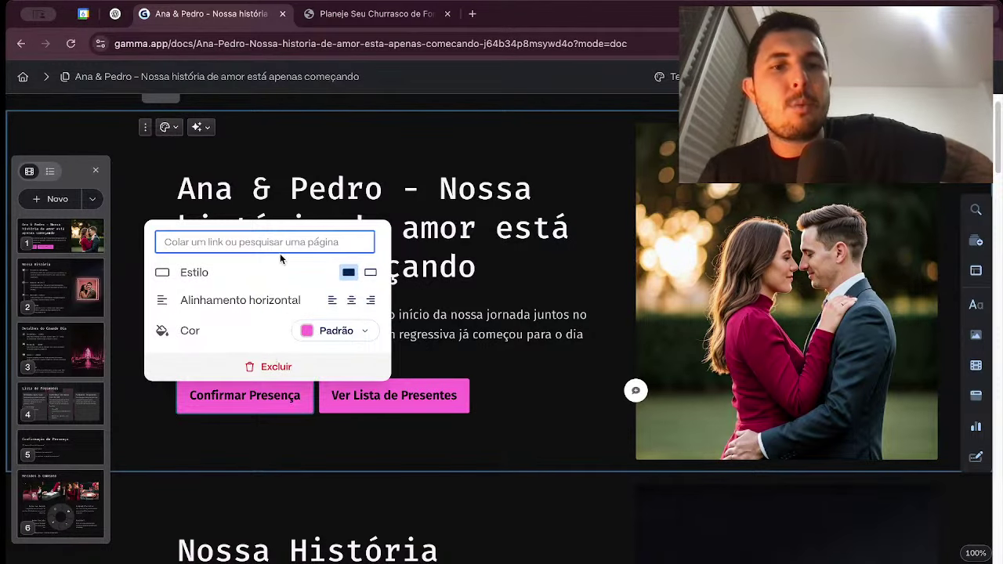
click(279, 249)
scroll(261, 410, down, 1)
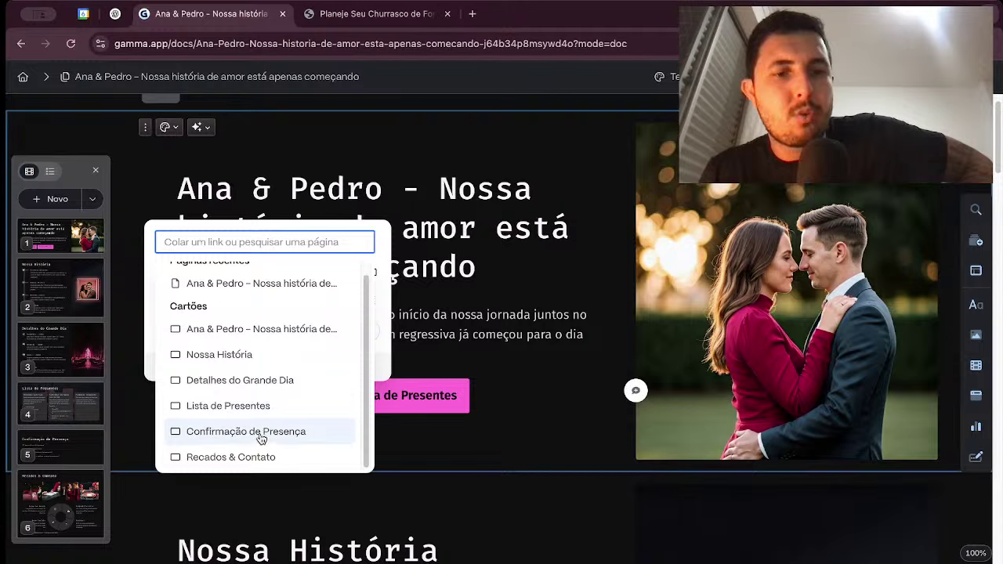
click(259, 434)
Step: Link the Ver Lista de Presentes button on the opening card to the Lista de Presentes card
click(407, 386)
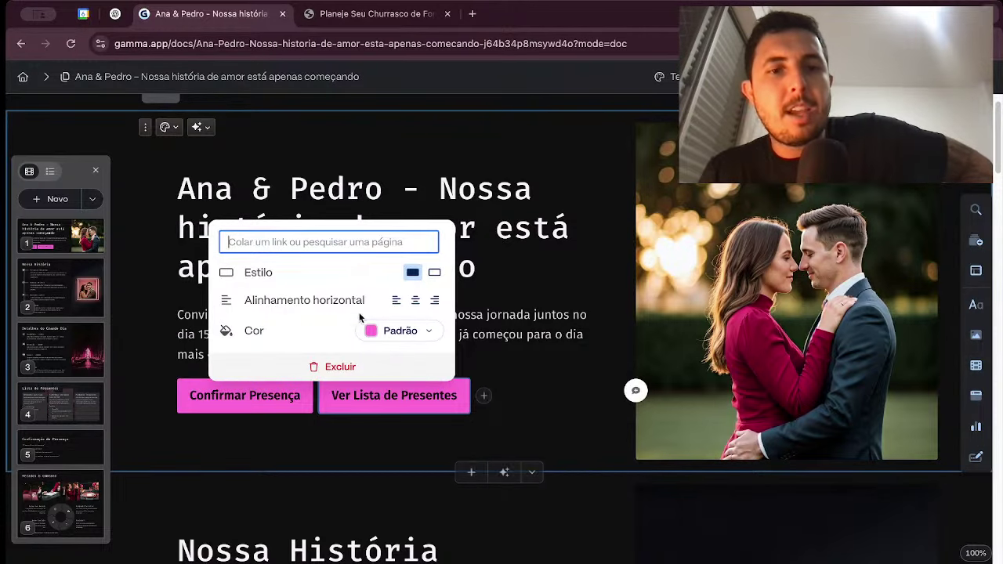
click(354, 241)
click(311, 422)
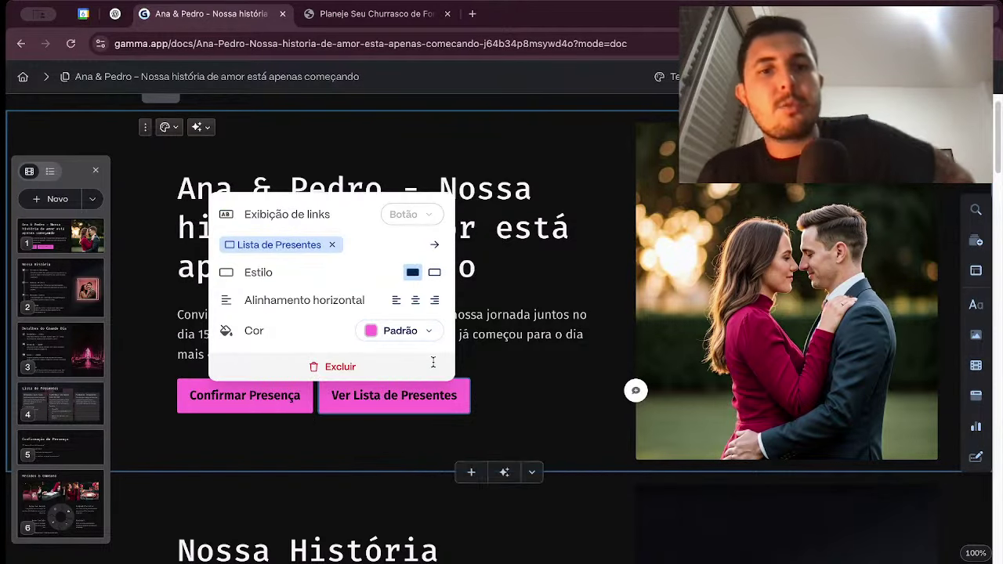
click(350, 354)
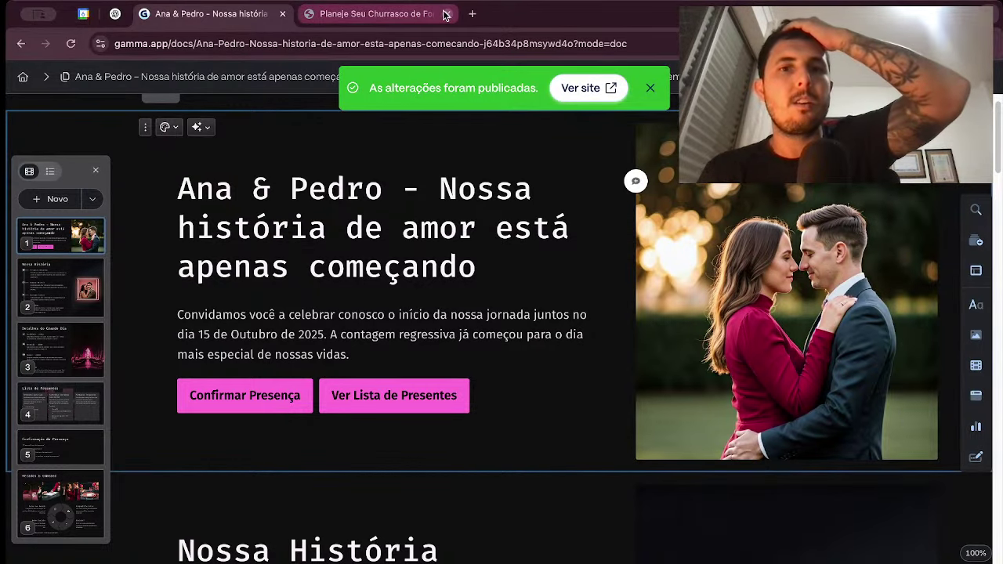
Step: On the published wedding site, follow Confirmar Presença and expand all four questions of the Confirmação de Presença card
click(584, 87)
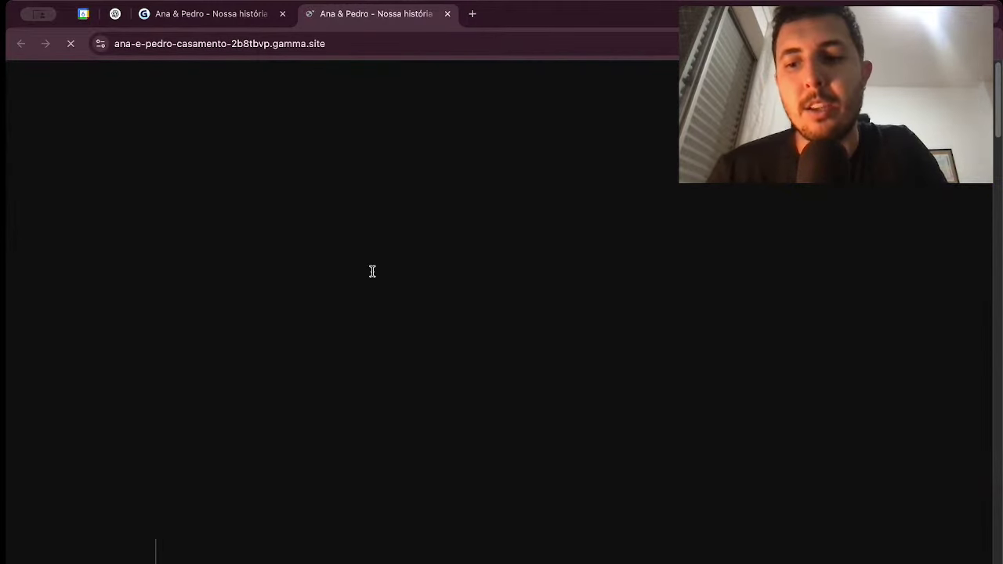
click(197, 350)
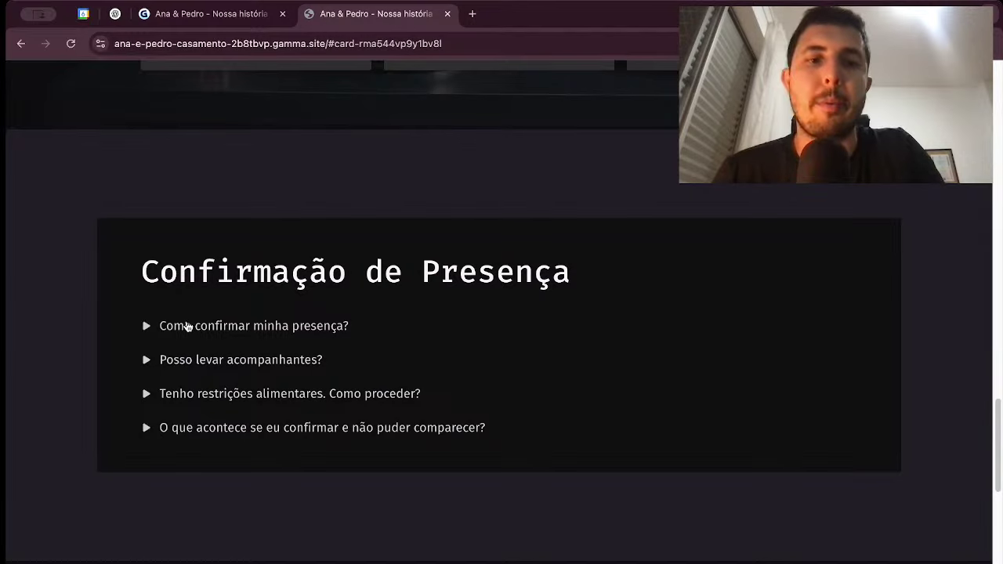
click(147, 326)
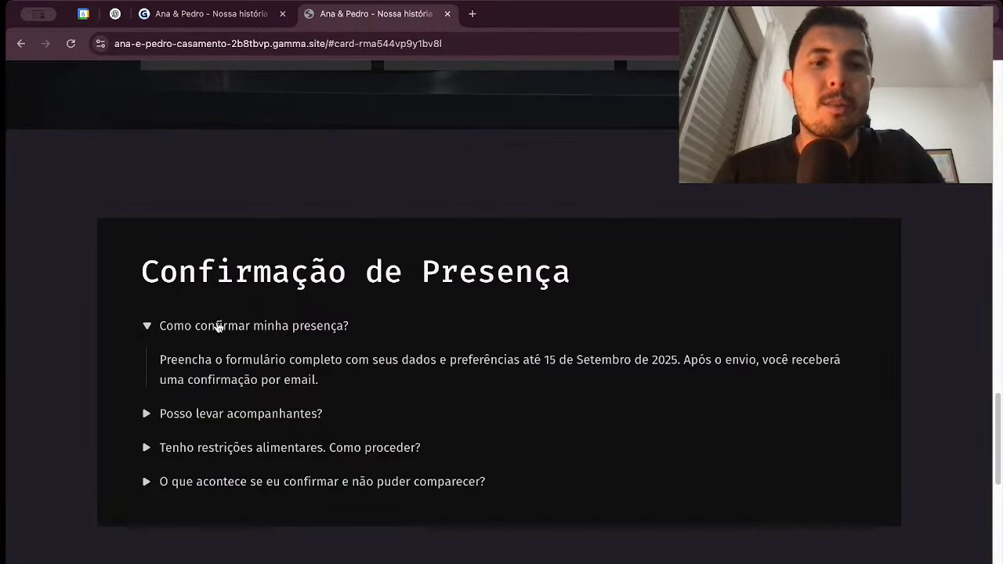
click(146, 413)
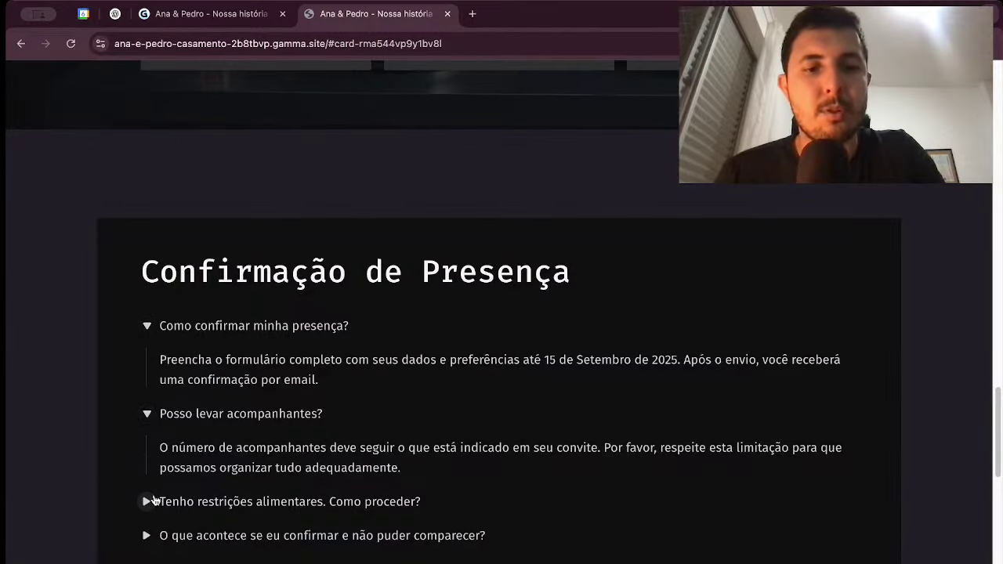
click(148, 502)
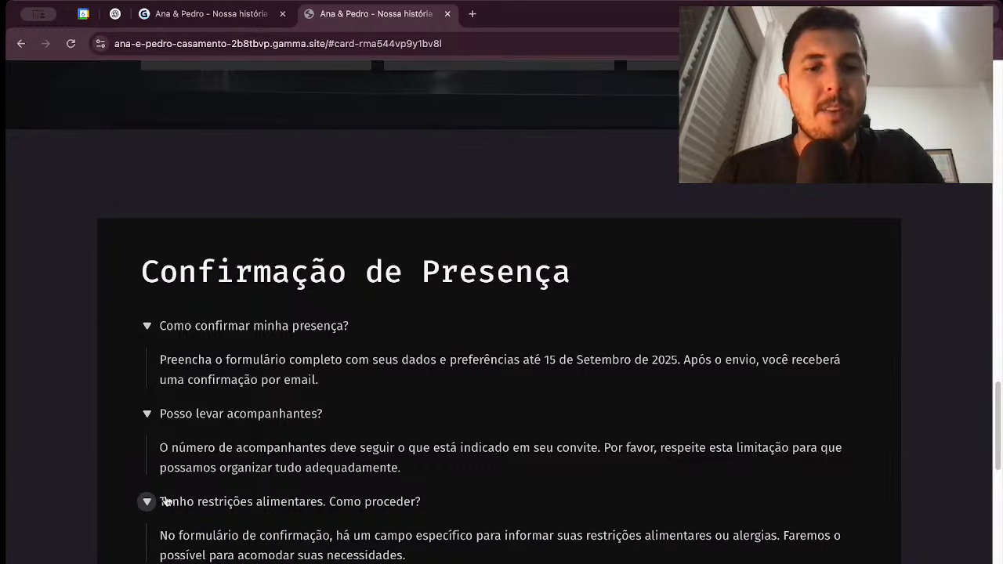
scroll(269, 470, down, 2)
click(145, 462)
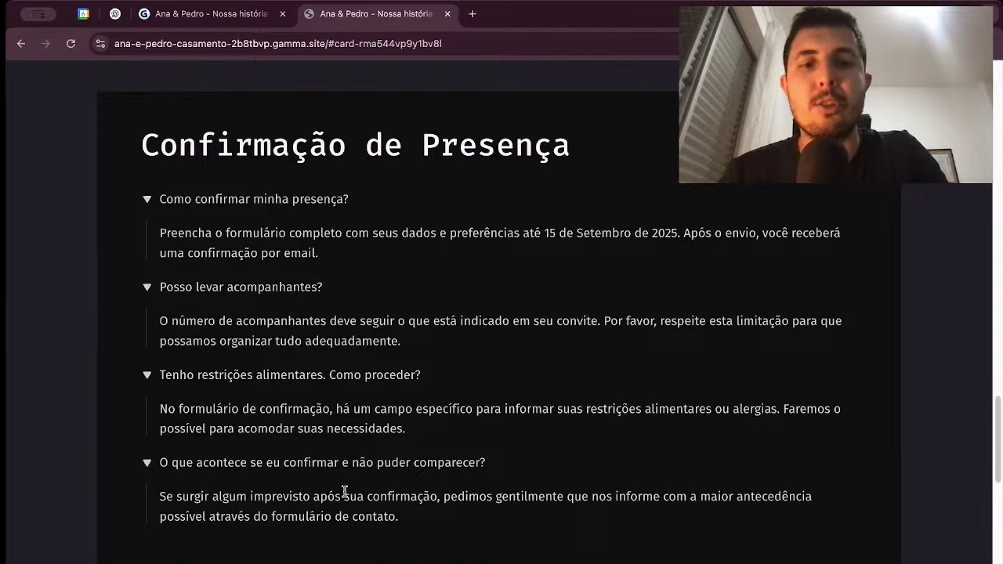
drag(381, 517, 185, 240)
click(185, 240)
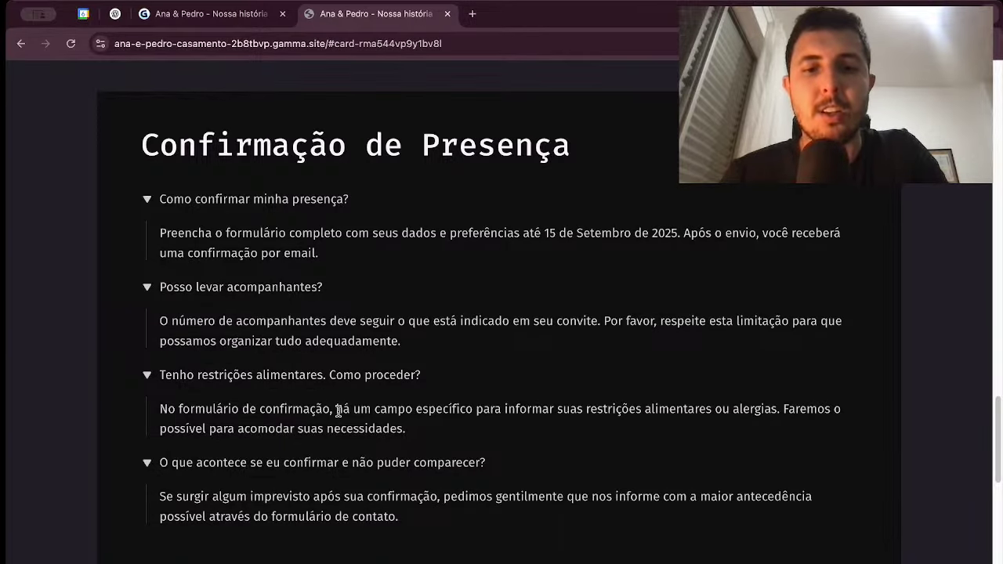
Step: Follow Ver Lista de Presentes from the opening section and examine the PIX key and bank details for honeymoon contributions
scroll(339, 410, up, 15)
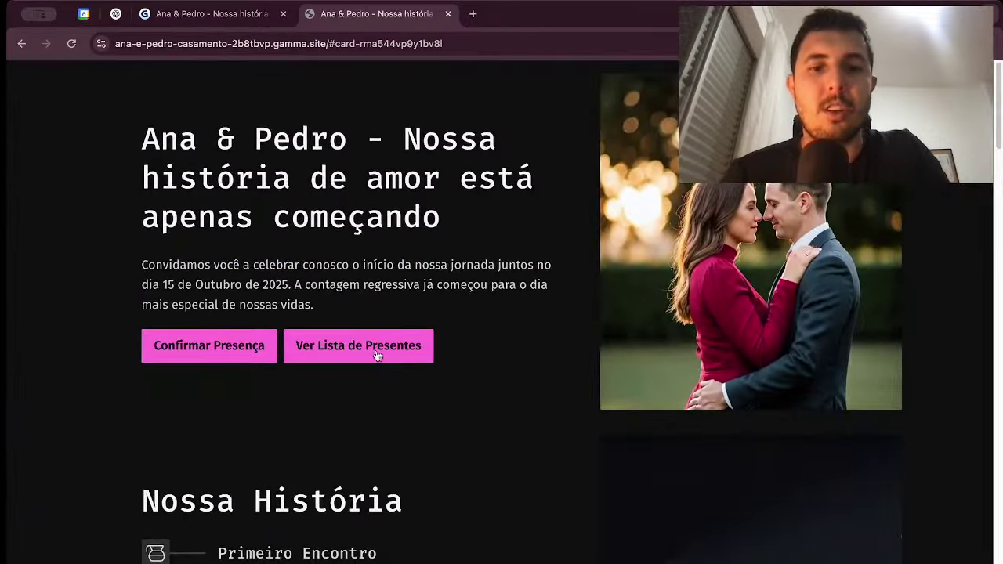
click(377, 356)
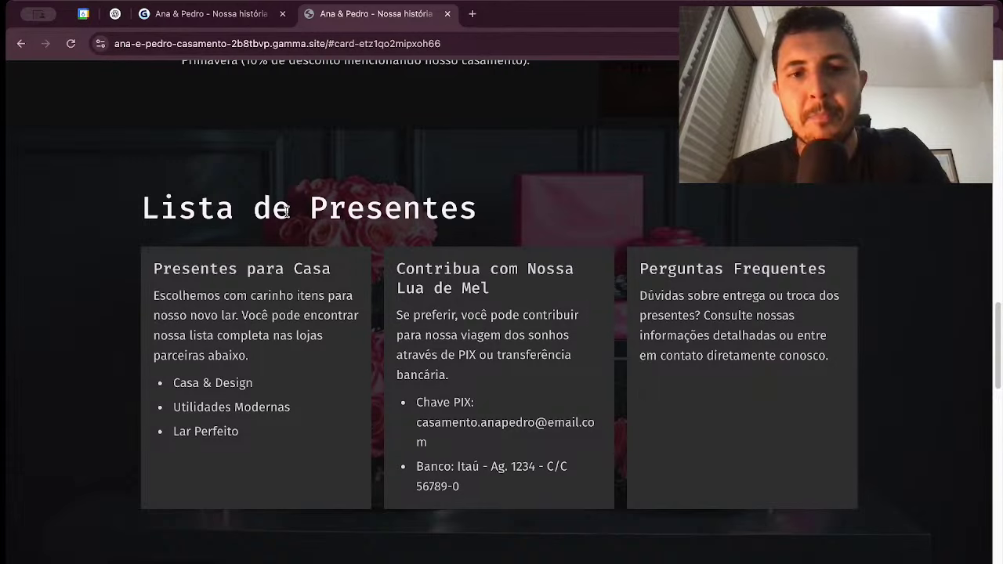
drag(421, 435, 422, 435)
click(423, 417)
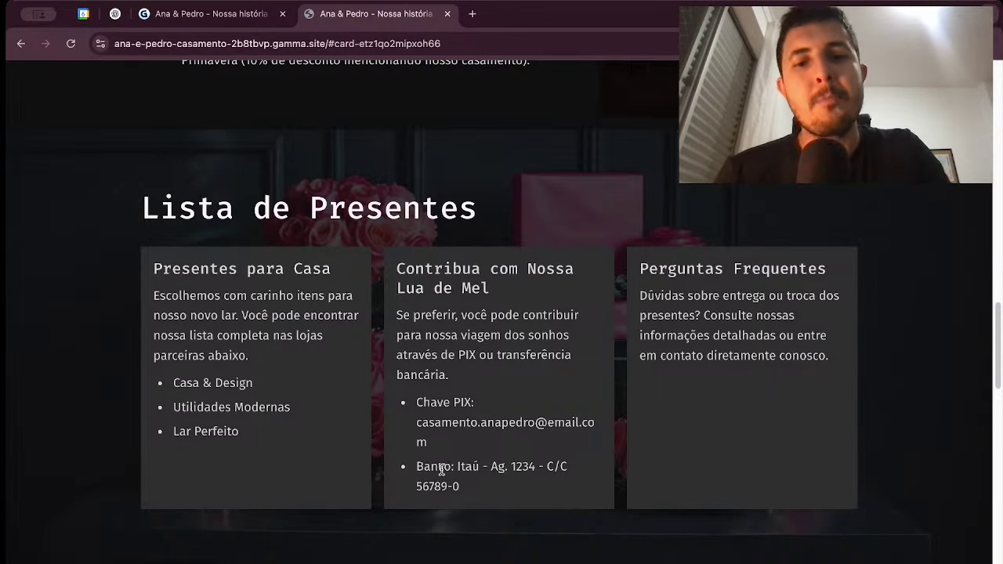
drag(455, 467, 480, 488)
click(474, 495)
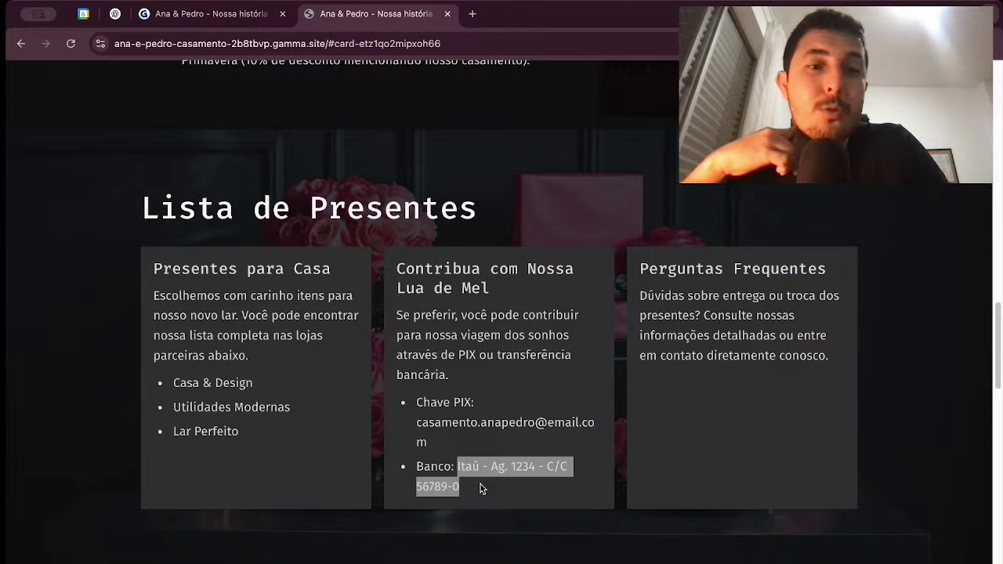
click(500, 464)
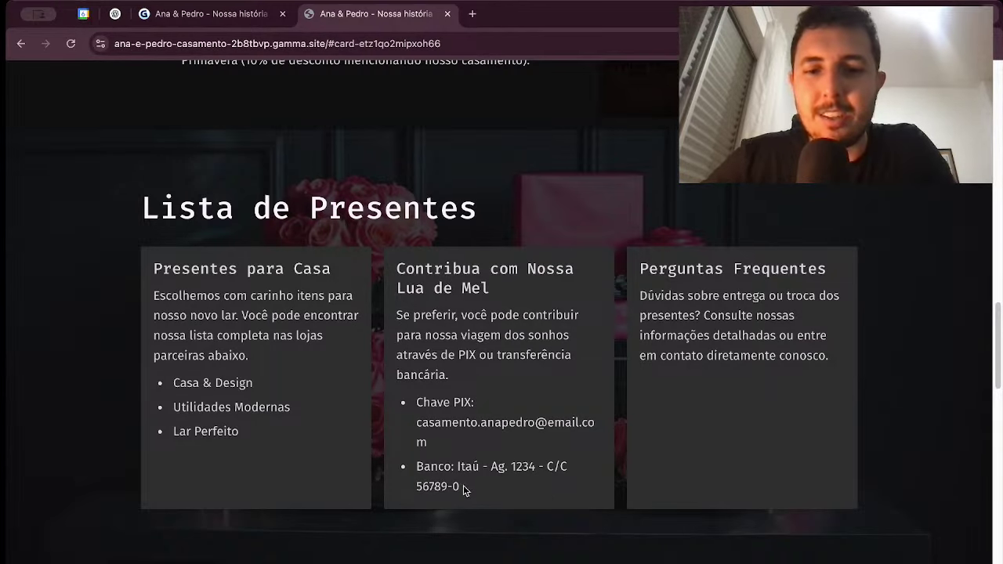
drag(463, 486, 458, 467)
click(459, 467)
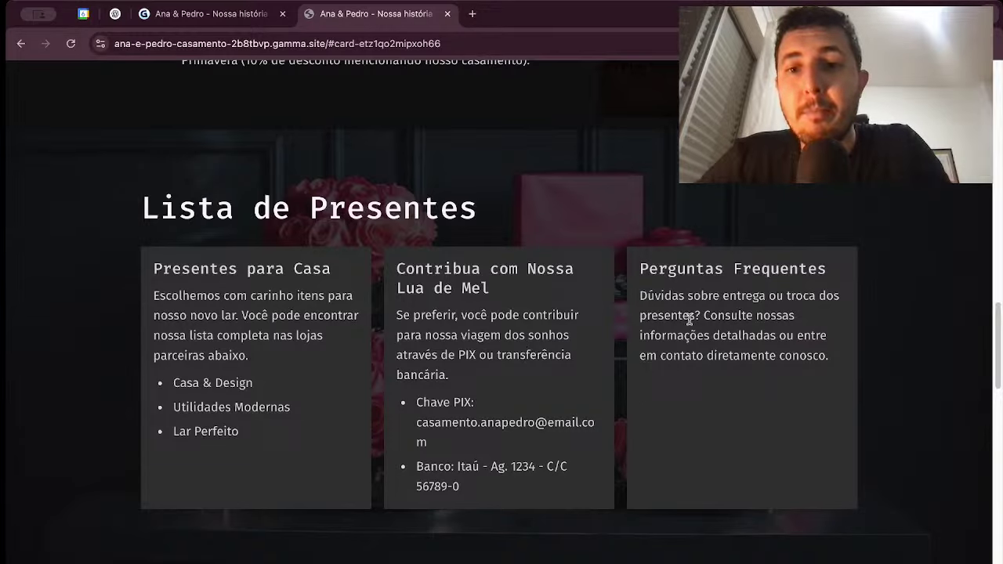
Step: Skim the rest of the published site, then close it and dismiss the publication notice in the editor
scroll(578, 455, down, 6)
scroll(566, 324, up, 20)
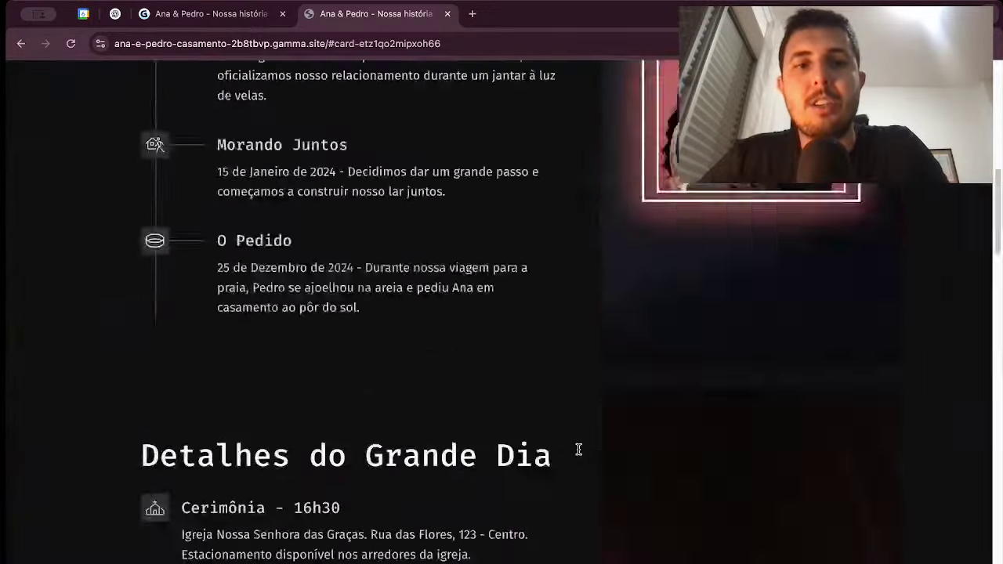
click(447, 14)
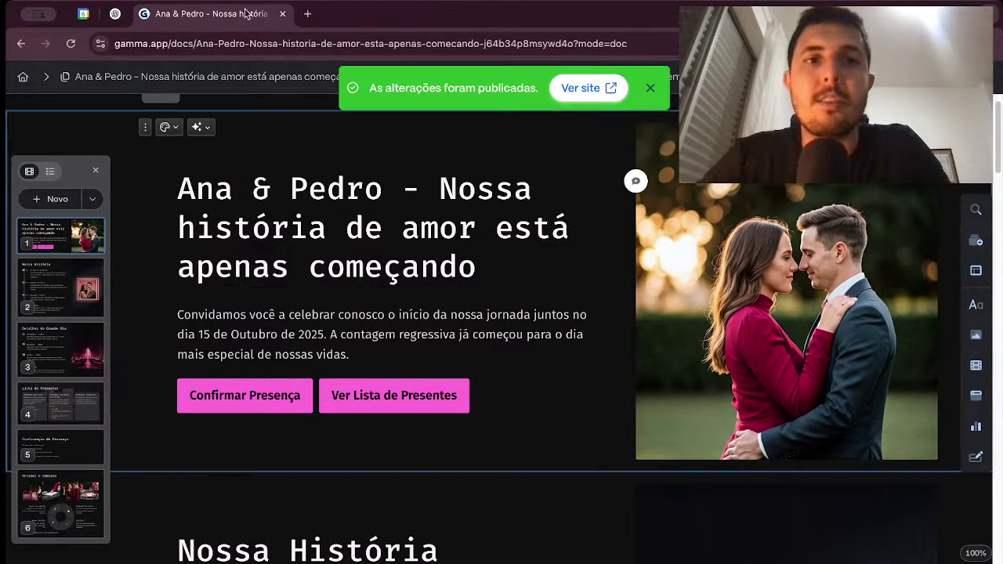
click(649, 86)
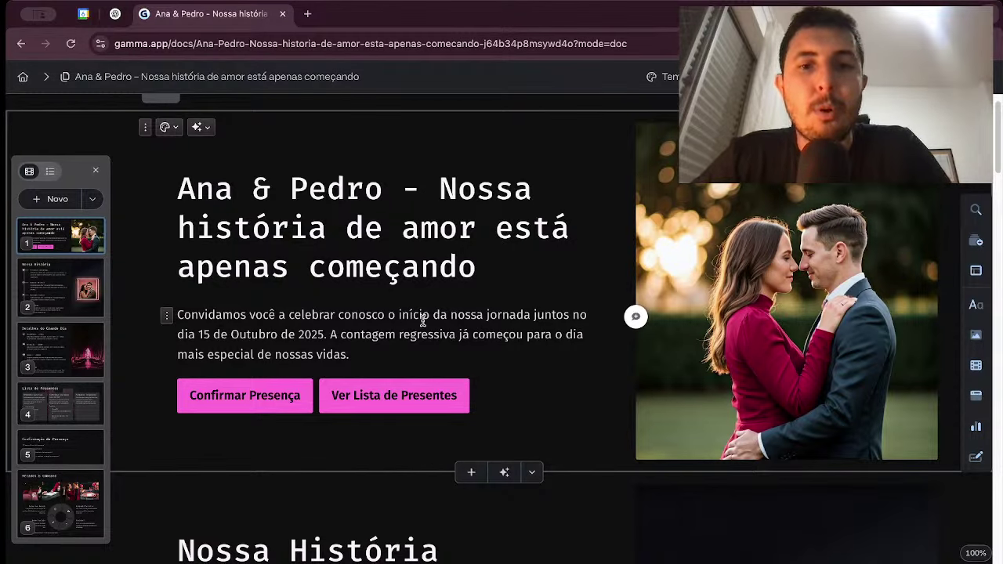
Step: Delete the sentence "A contagem regressiva já começou para o dia mais especial de nossas vidas." from the opening card
click(344, 334)
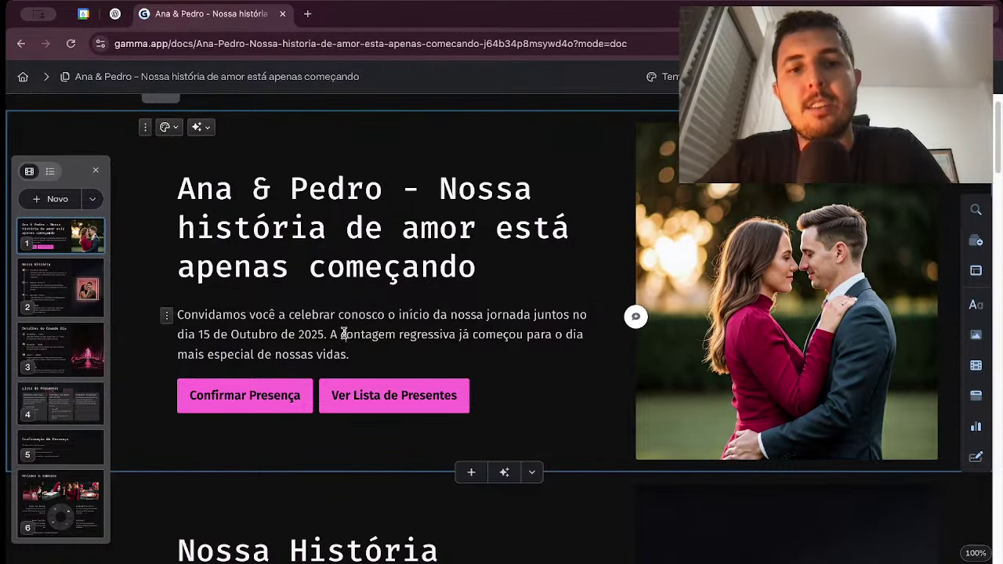
drag(332, 334, 349, 354)
key(BackSpace)
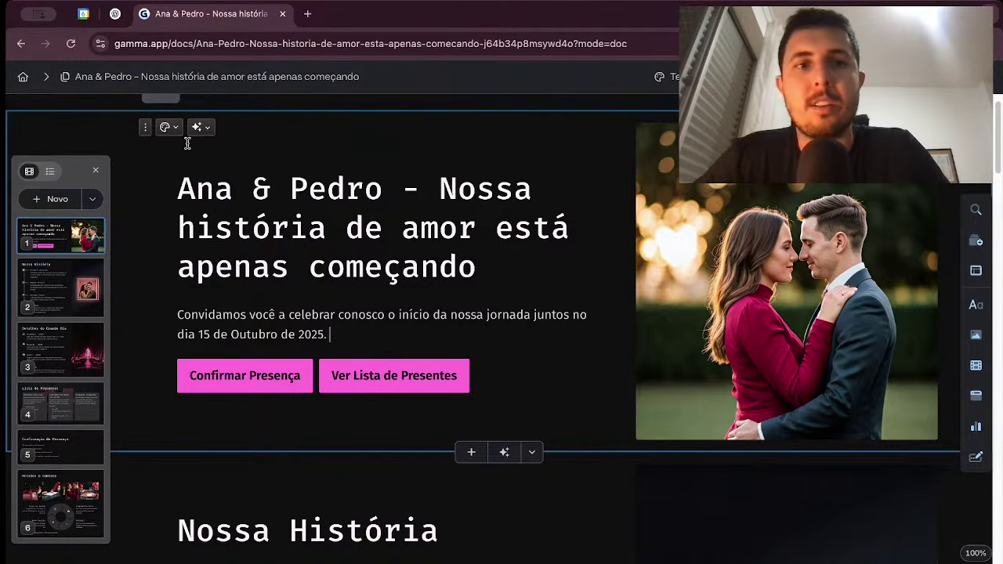
Step: Place the opening card's highlight image on its left side and set the card color to #FBF3FA after trying #FF6BD8
click(168, 127)
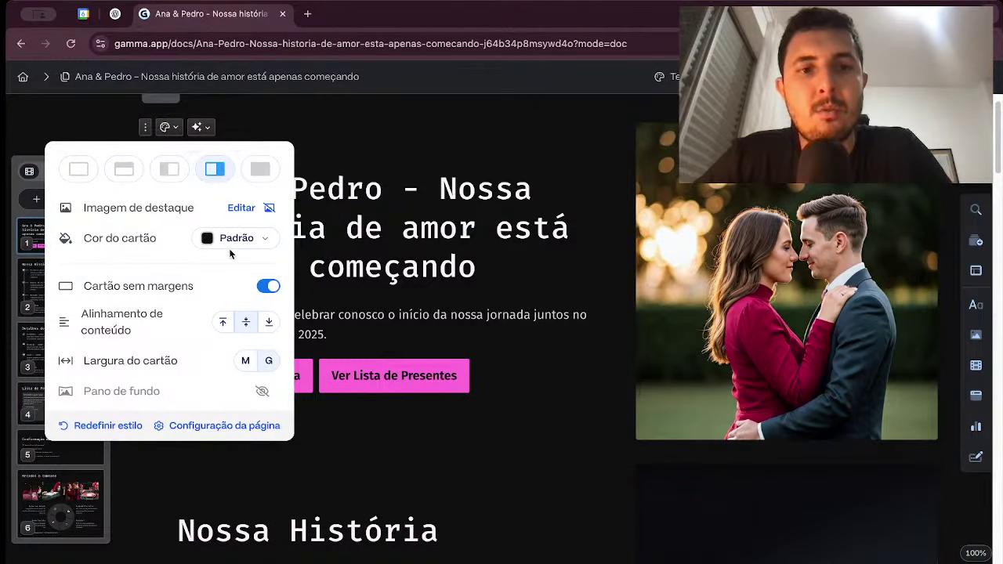
click(170, 170)
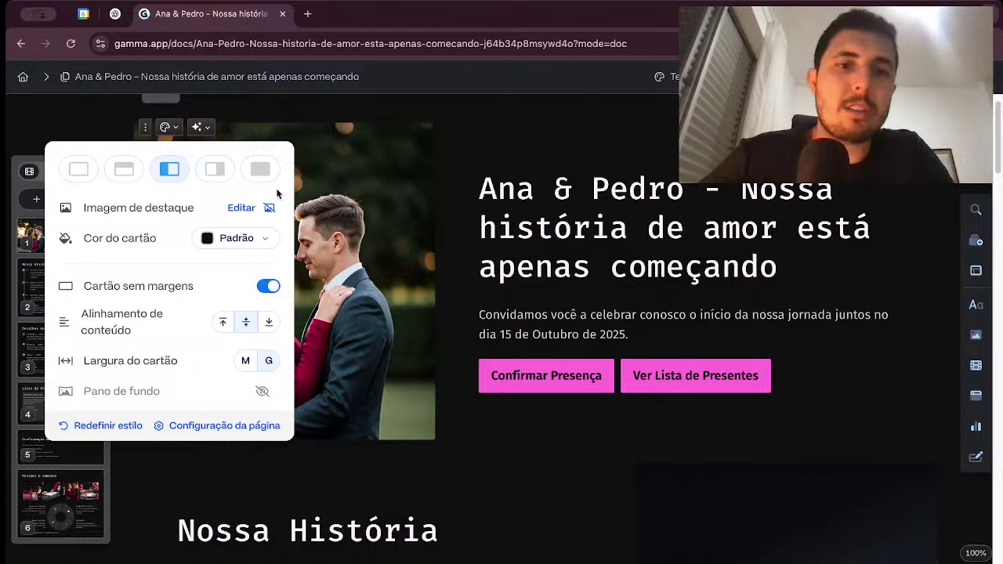
click(269, 239)
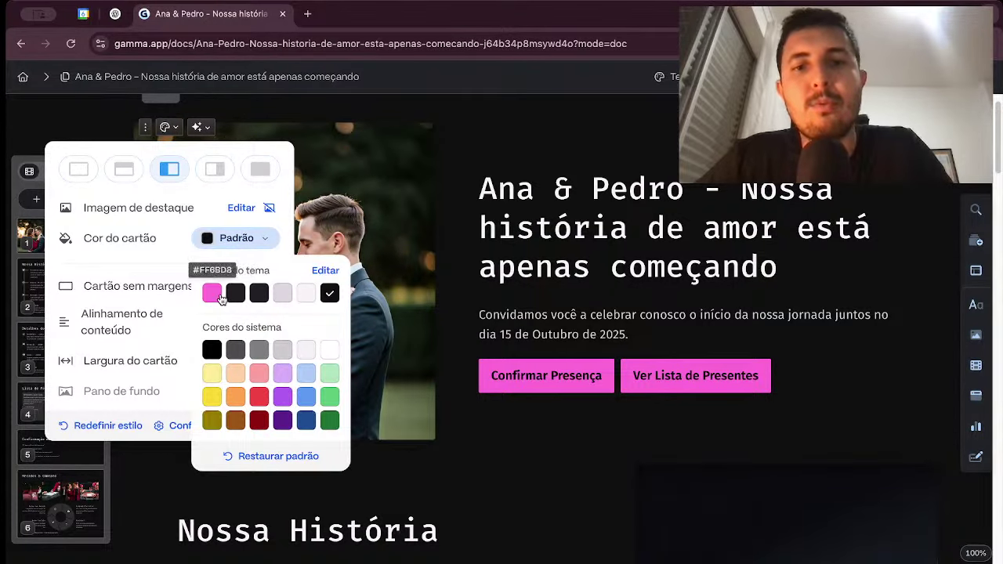
click(221, 293)
click(264, 238)
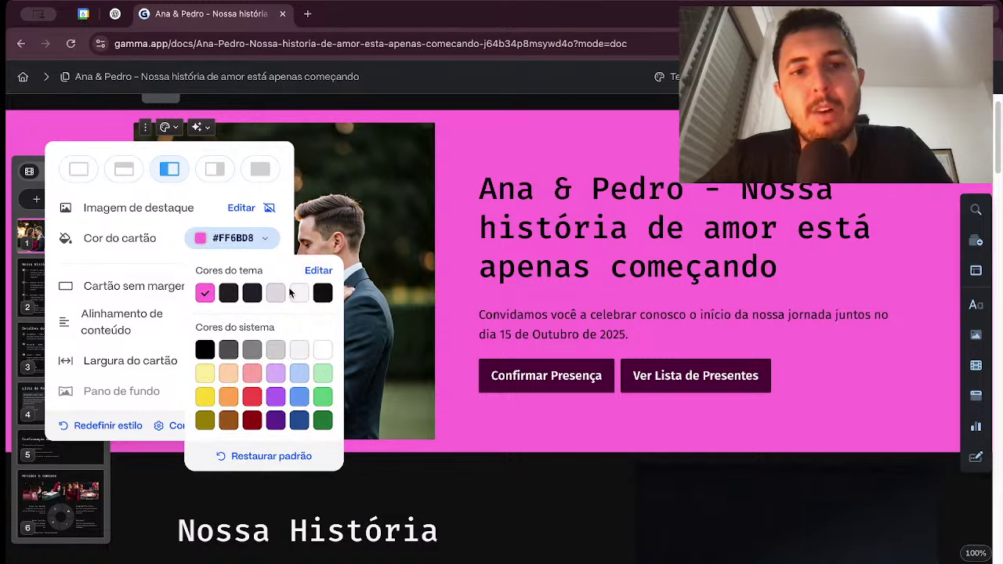
click(298, 293)
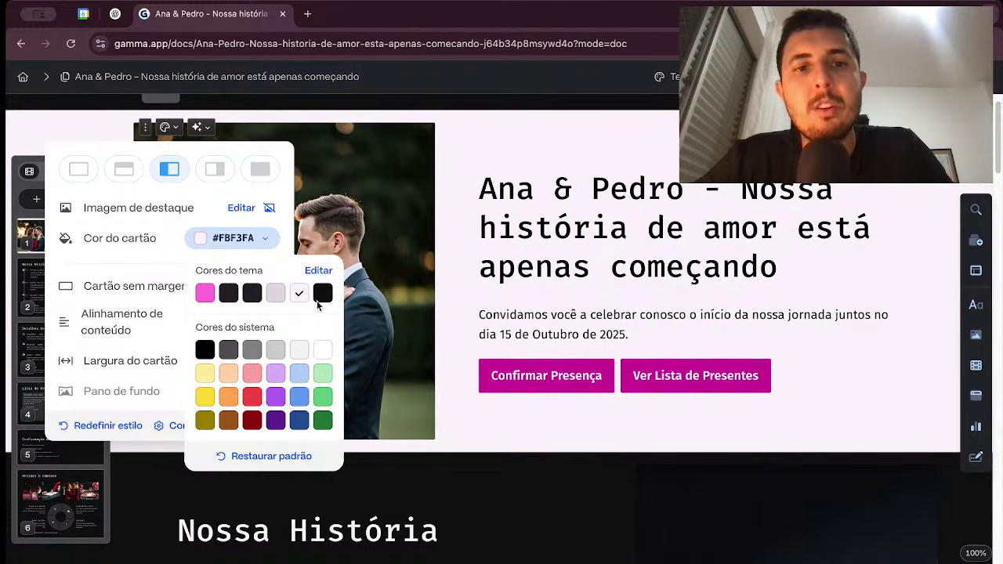
Step: Check the color palette in the theme editor and close it without saving
click(318, 271)
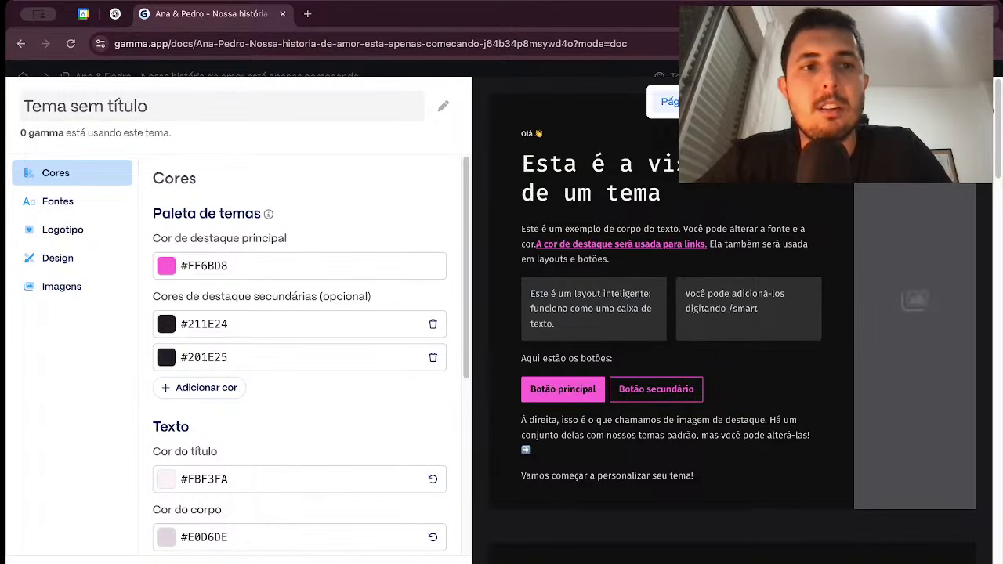
key(Escape)
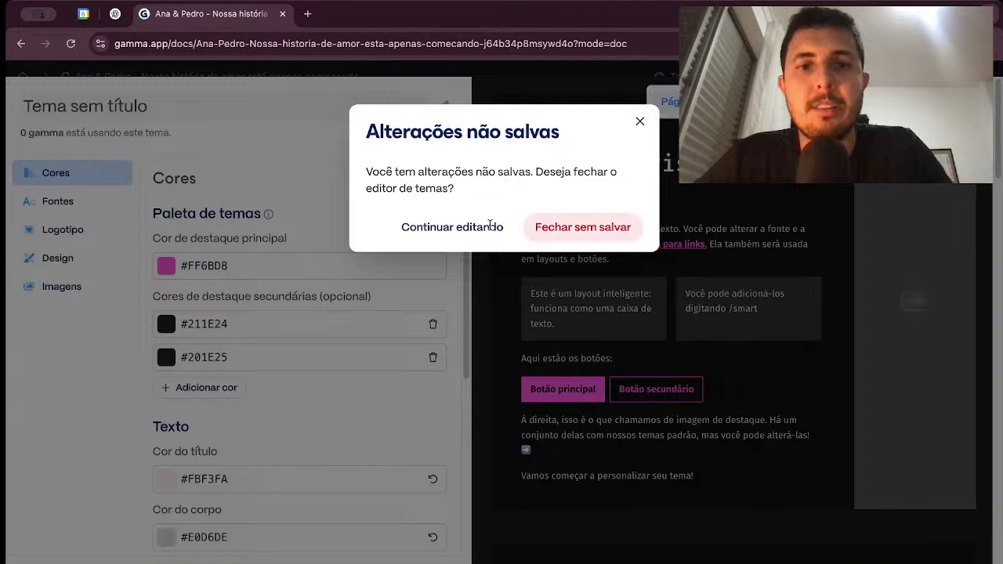
key(Return)
Step: Review the edited wedding site from the restyled opening card down to the Lista de Presentes card
scroll(601, 257, down, 2)
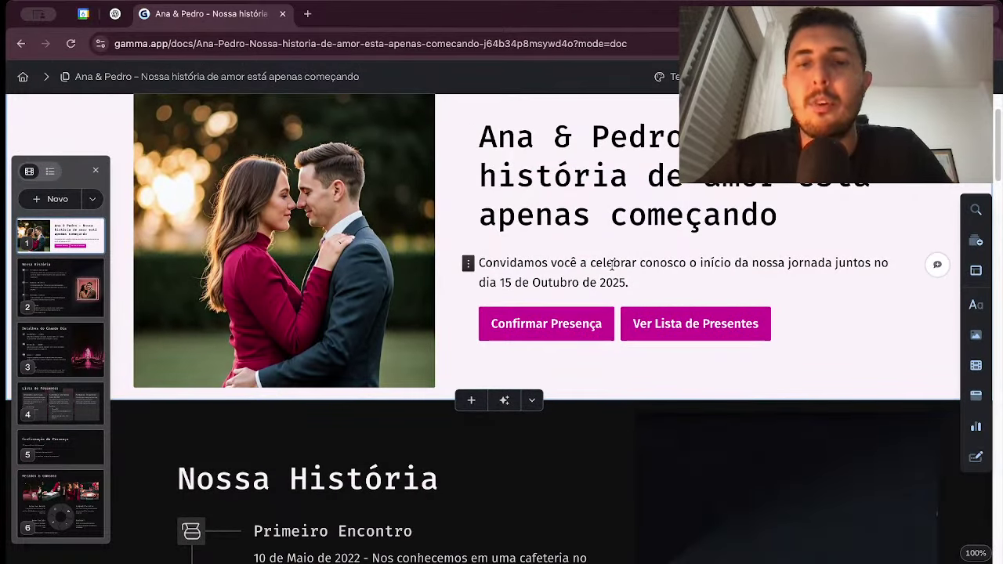
scroll(635, 320, up, 2)
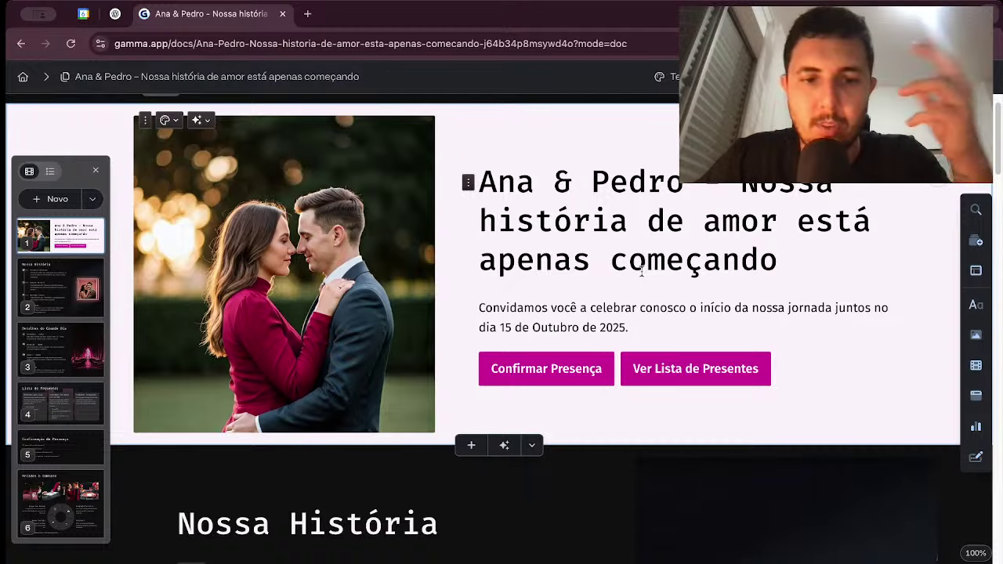
scroll(634, 366, down, 5)
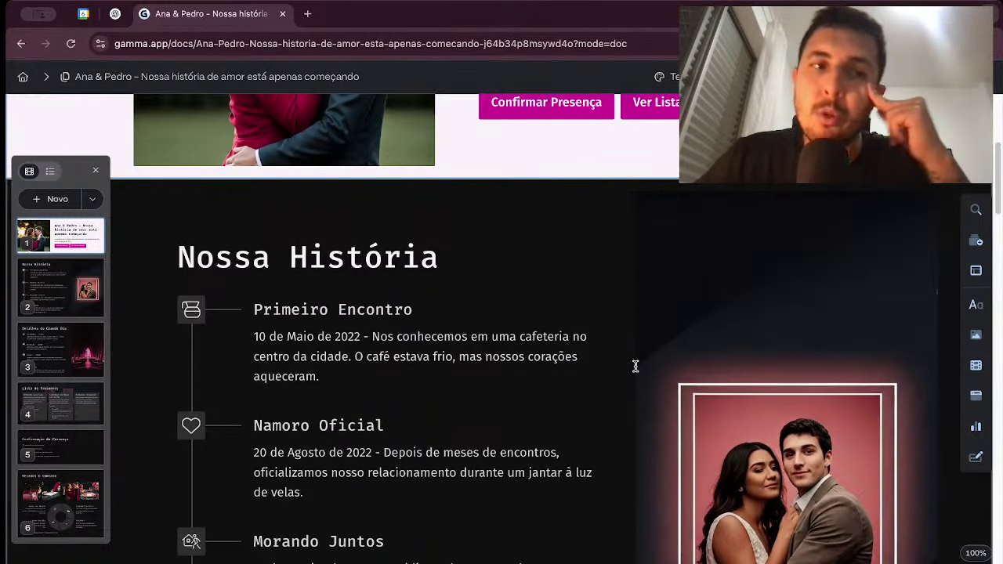
scroll(636, 366, down, 3)
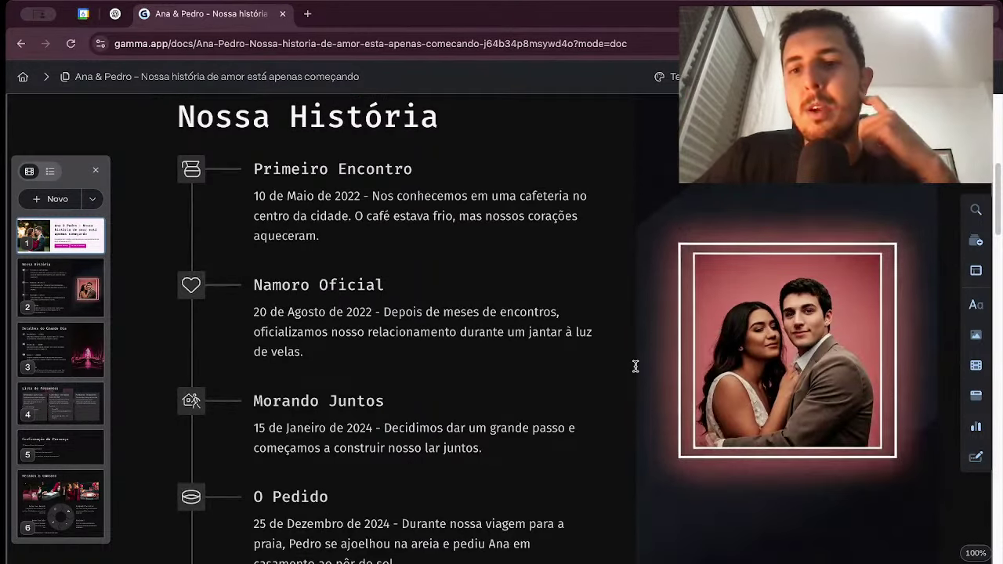
scroll(635, 366, down, 18)
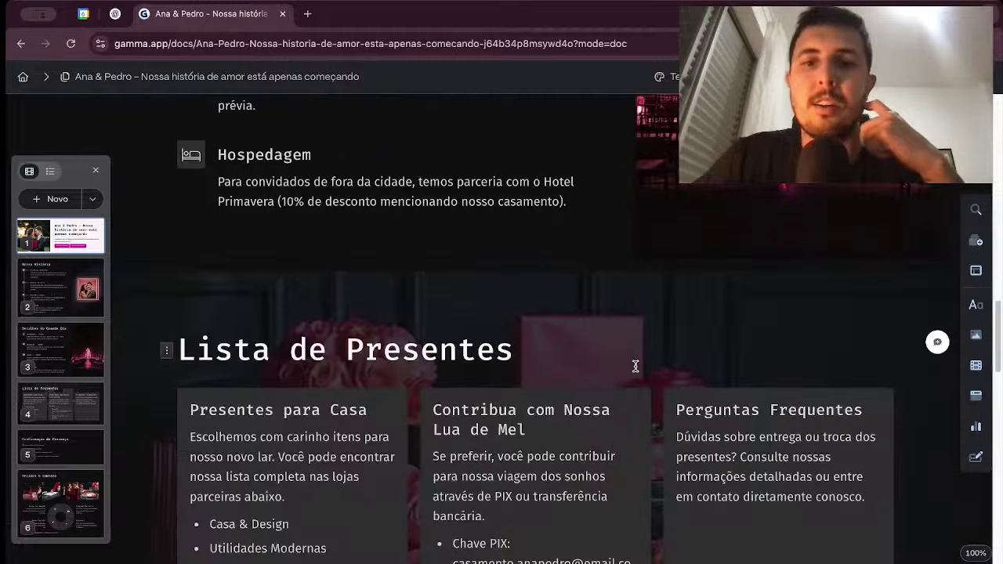
Step: Check the wedding site's Confirmação de Presença card and opening card, and return to the overview of all gammas
scroll(635, 366, down, 11)
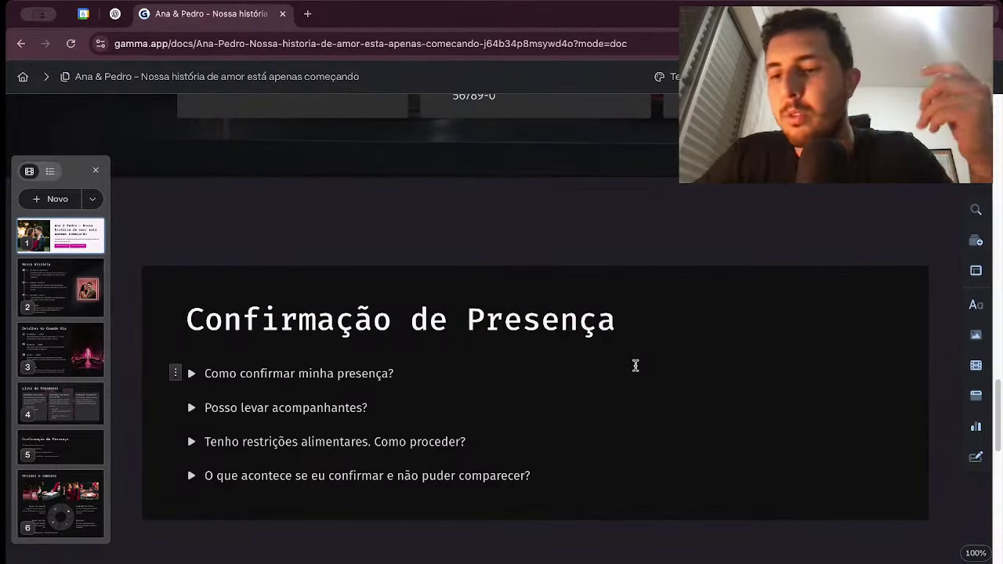
scroll(658, 224, up, 20)
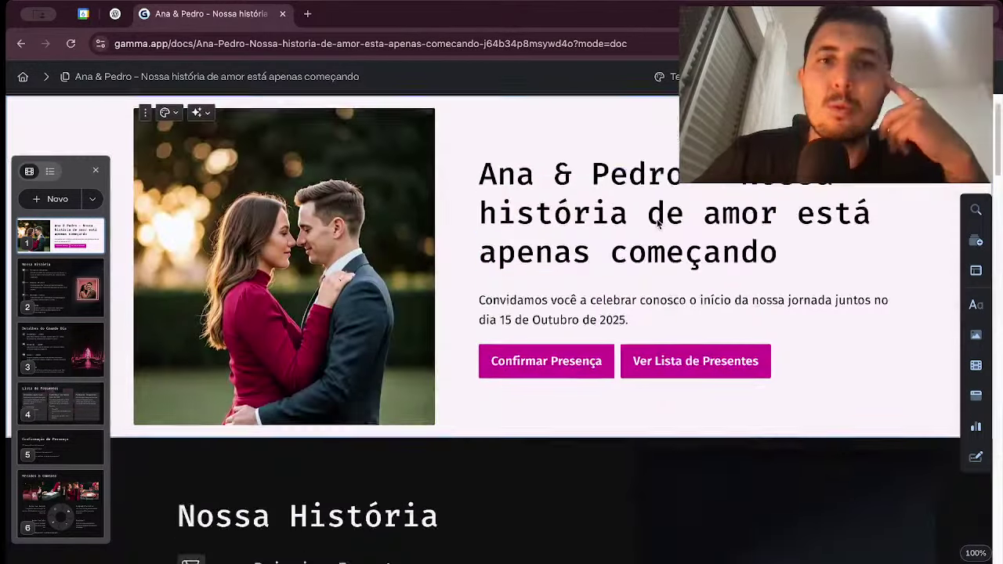
scroll(658, 224, up, 2)
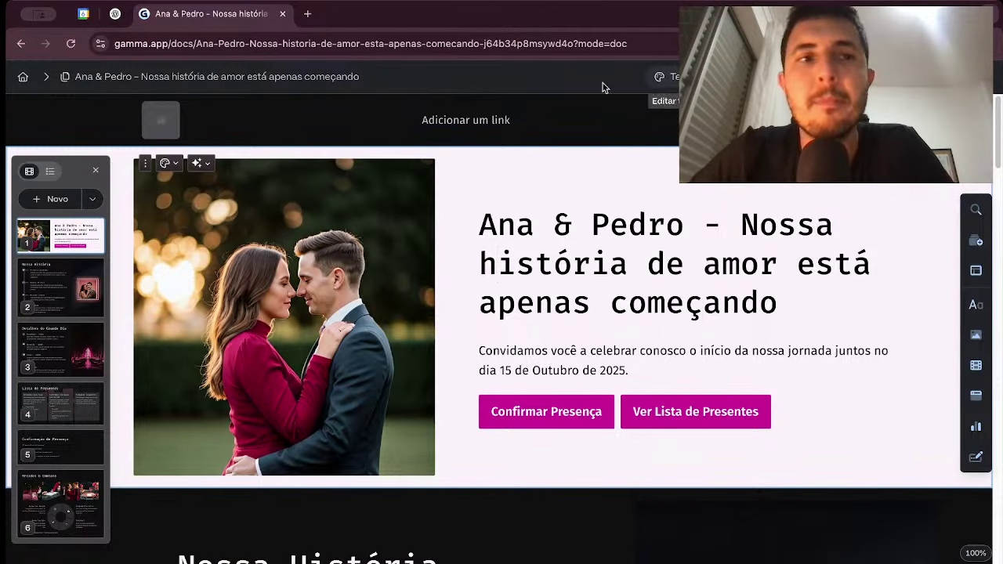
click(23, 76)
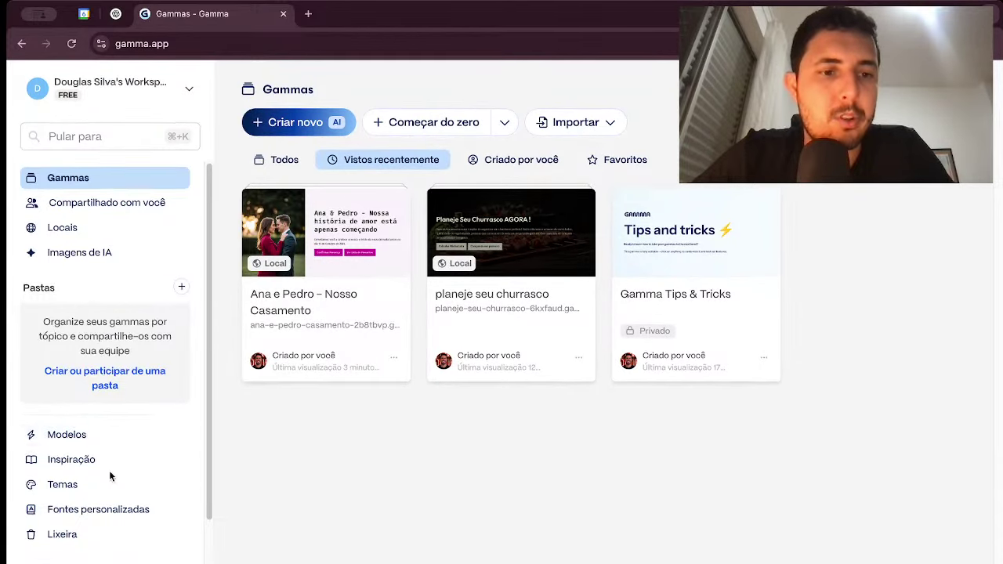
scroll(108, 475, down, 3)
scroll(126, 366, up, 3)
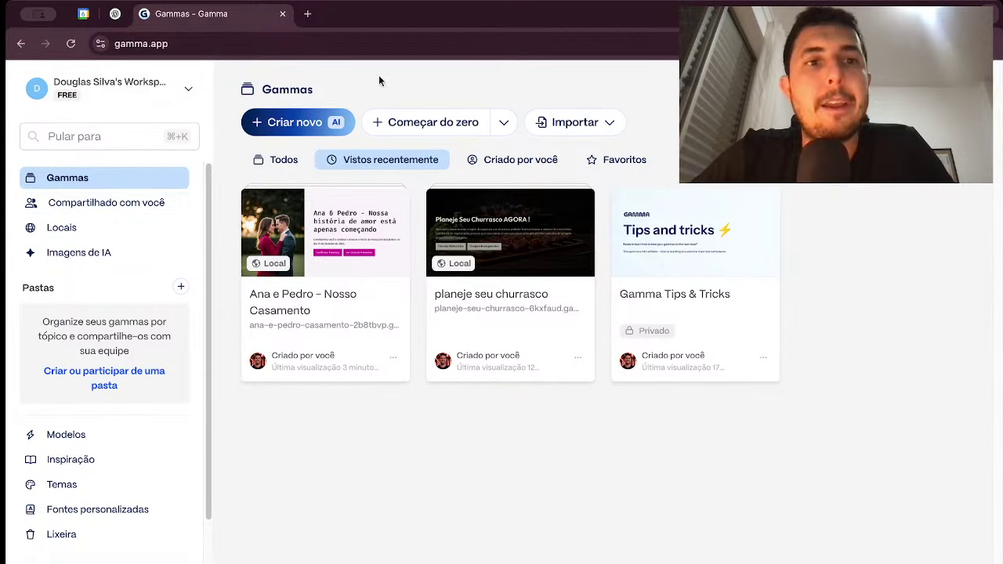
Step: Open the workspace's settings and members page and review its overview, members and workspace defaults, including the default theme choices
click(66, 102)
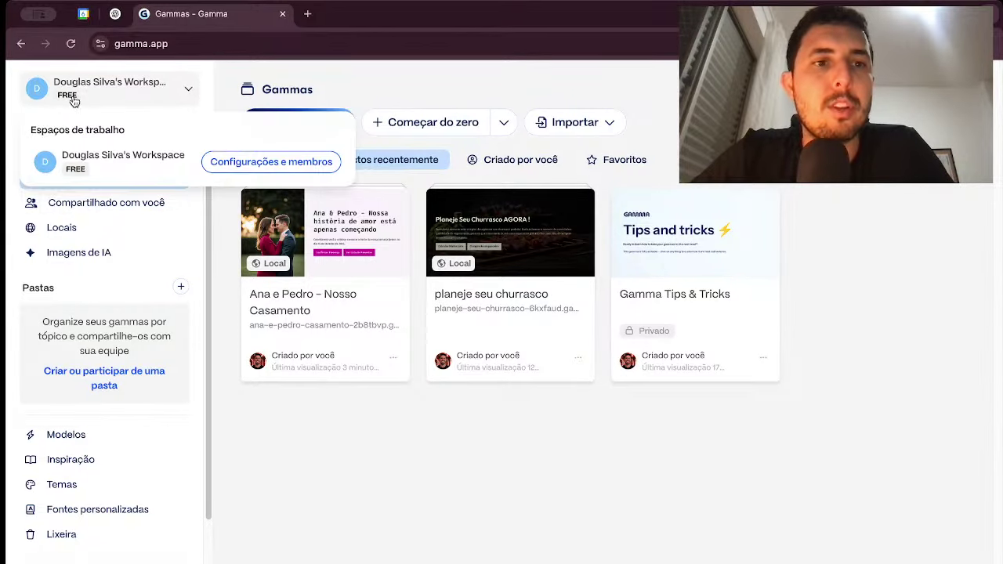
click(275, 159)
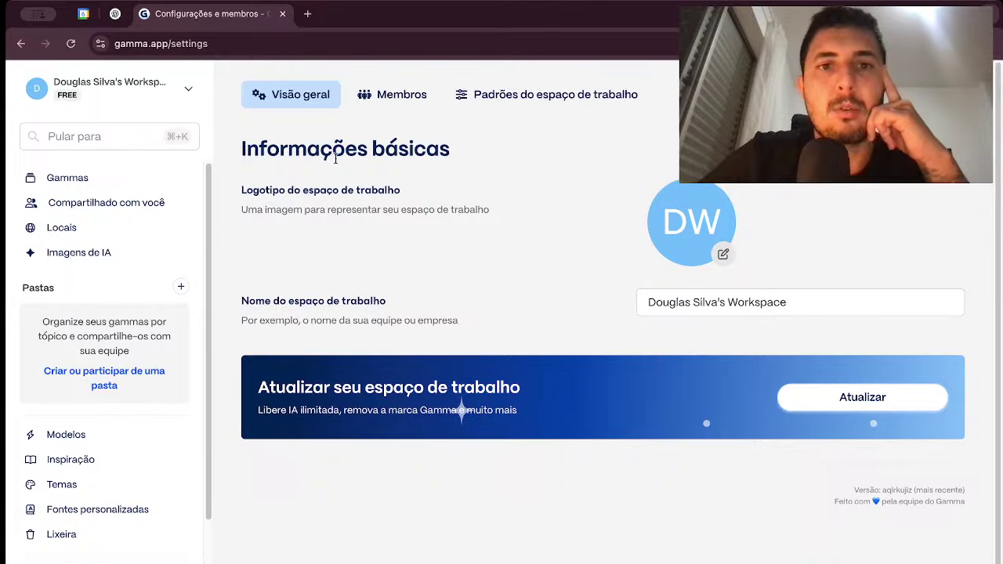
click(374, 97)
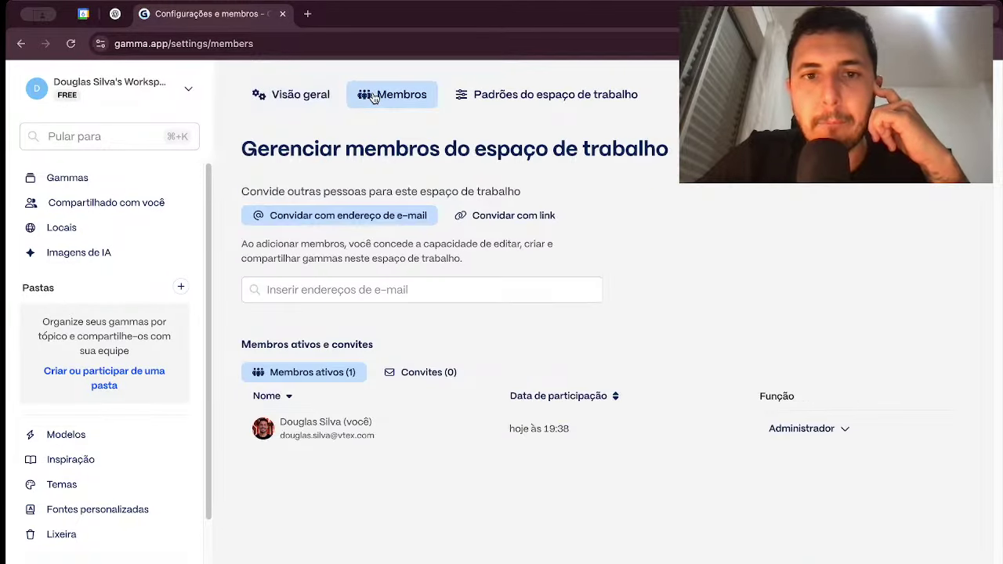
click(521, 96)
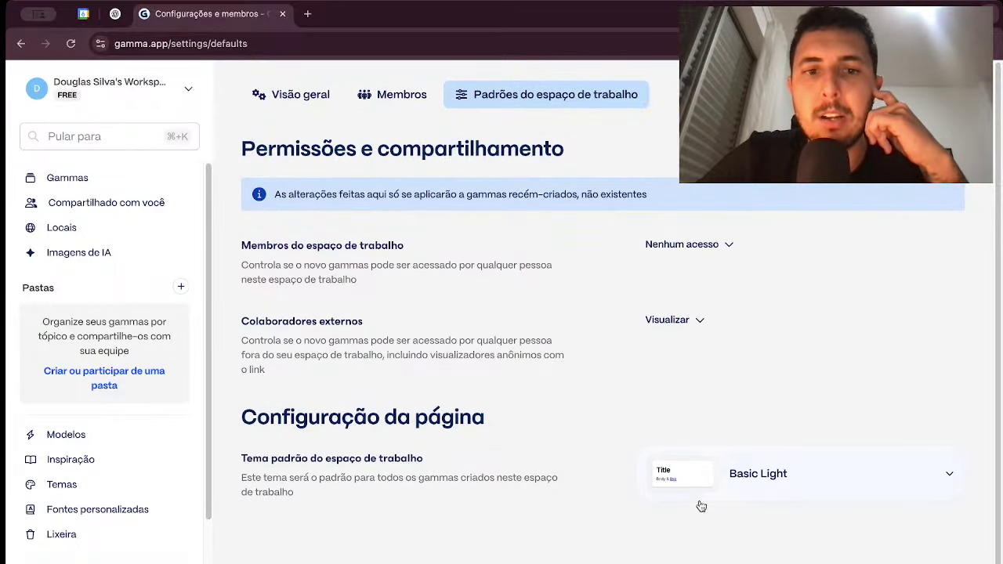
click(768, 479)
click(634, 405)
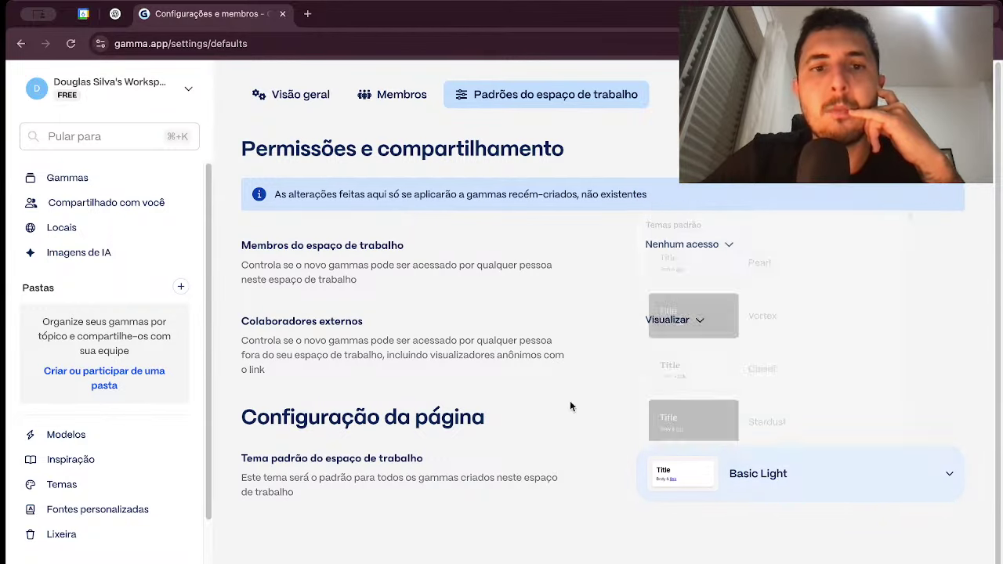
click(316, 106)
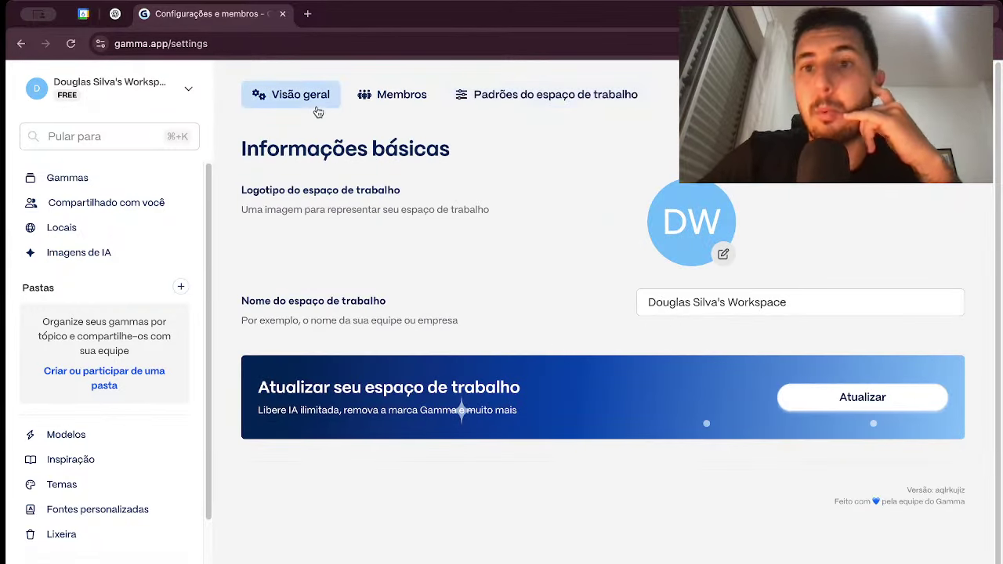
click(398, 104)
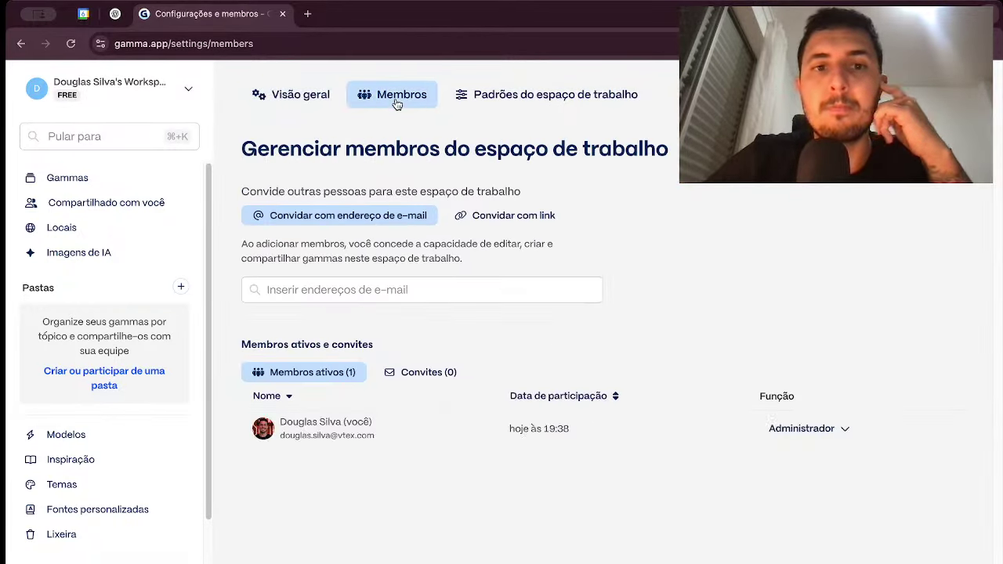
click(307, 95)
Step: Open the support chat from the workspace settings and close it again
scroll(67, 462, down, 1)
scroll(47, 467, down, 3)
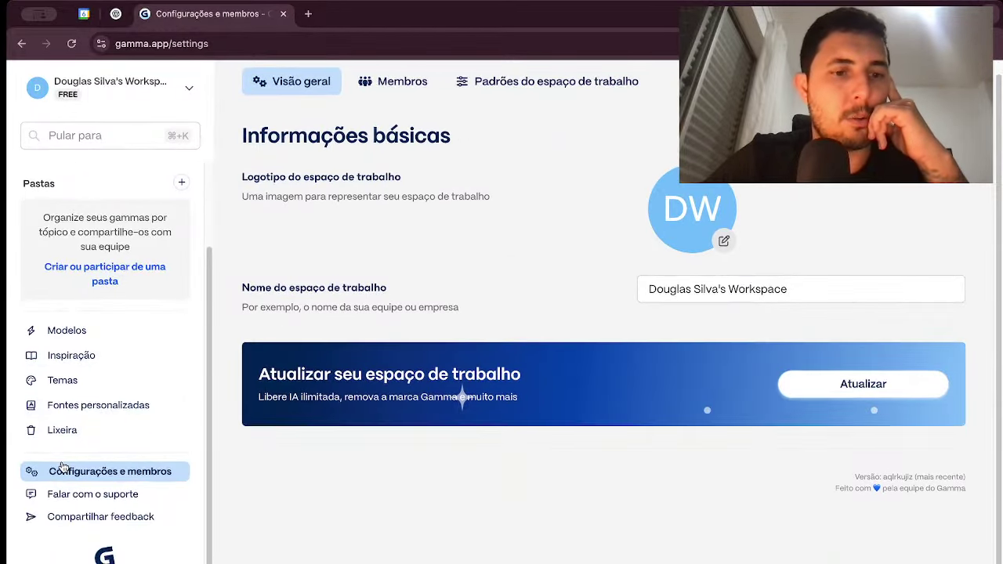
click(75, 496)
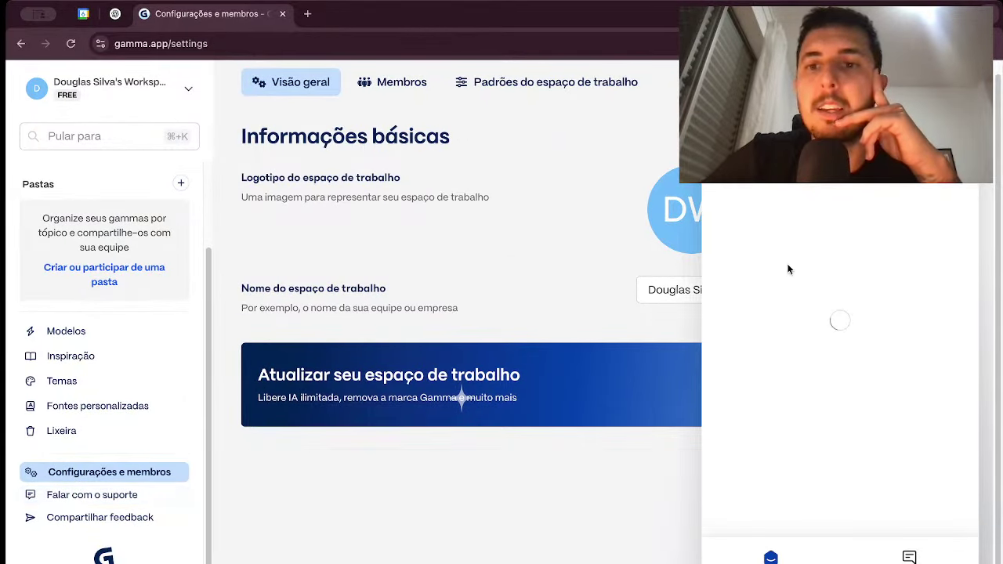
click(956, 127)
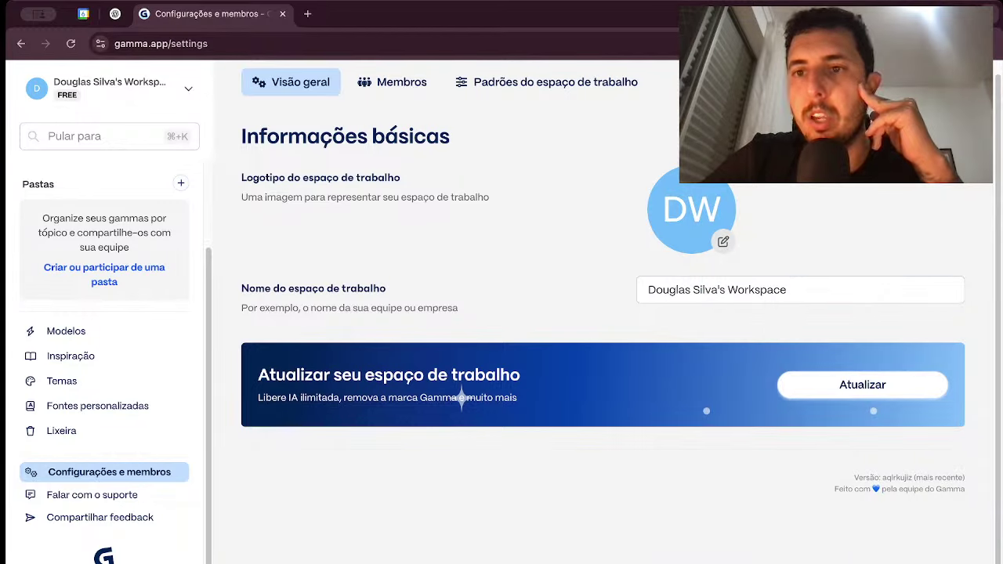
Step: Open the account's credit balance, expand the explanation of AI credit costs and read the cost of creating a gamma with AI
click(885, 82)
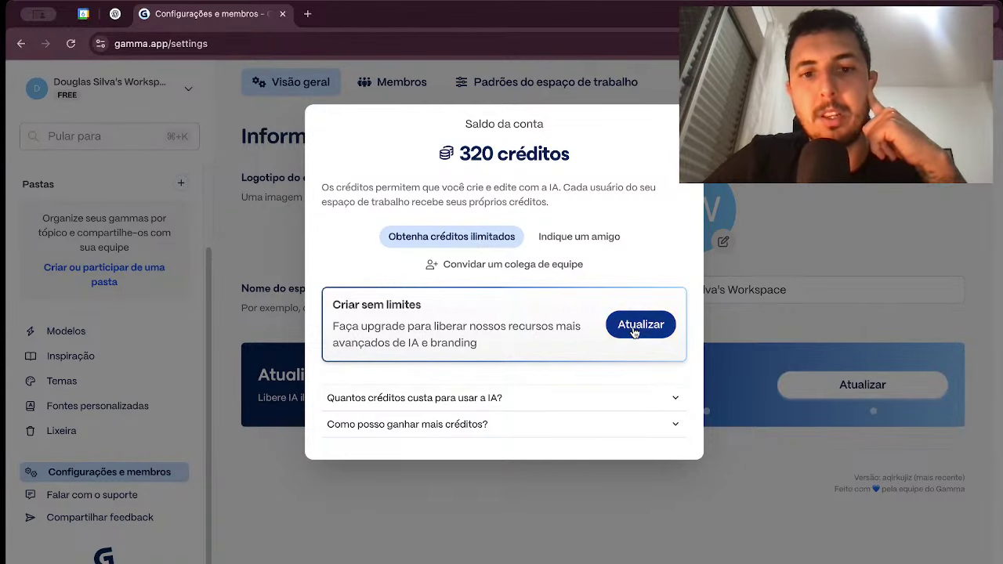
click(544, 399)
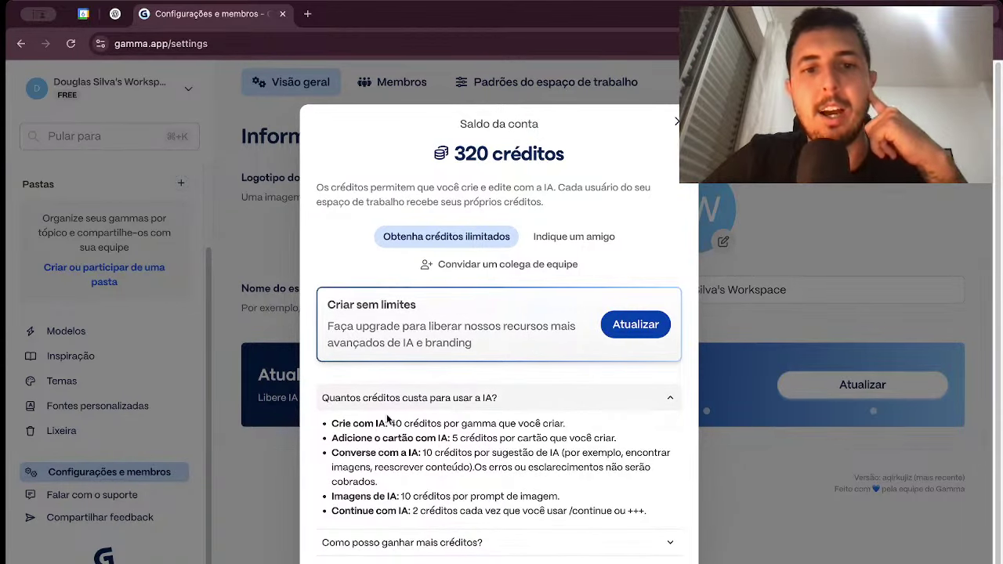
drag(332, 424, 400, 424)
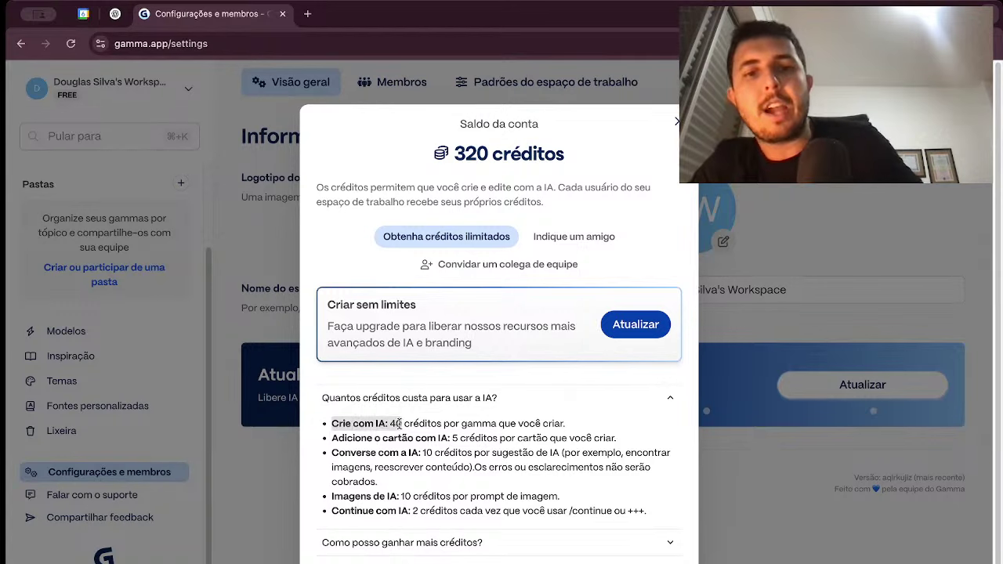
click(399, 424)
double_click(395, 424)
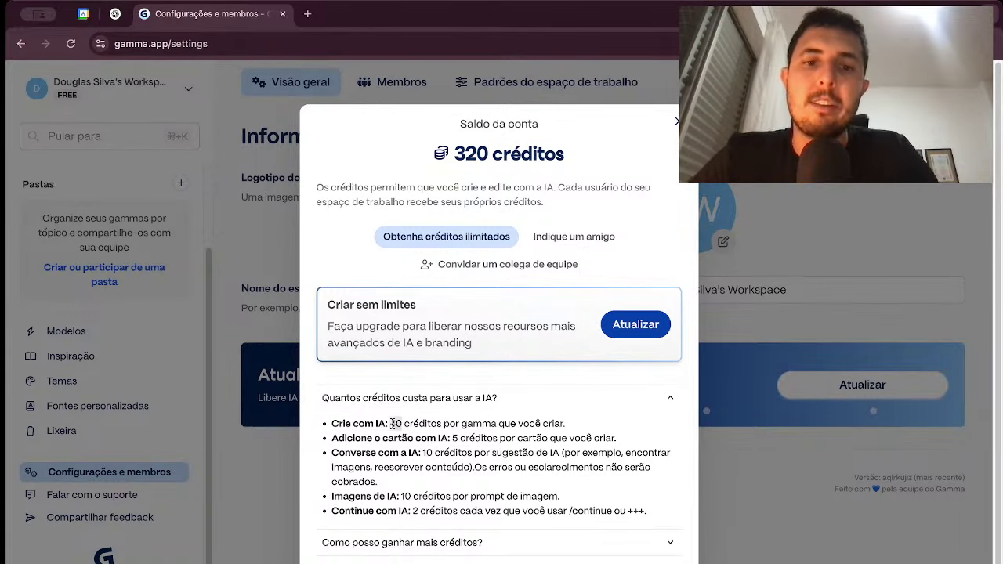
click(396, 424)
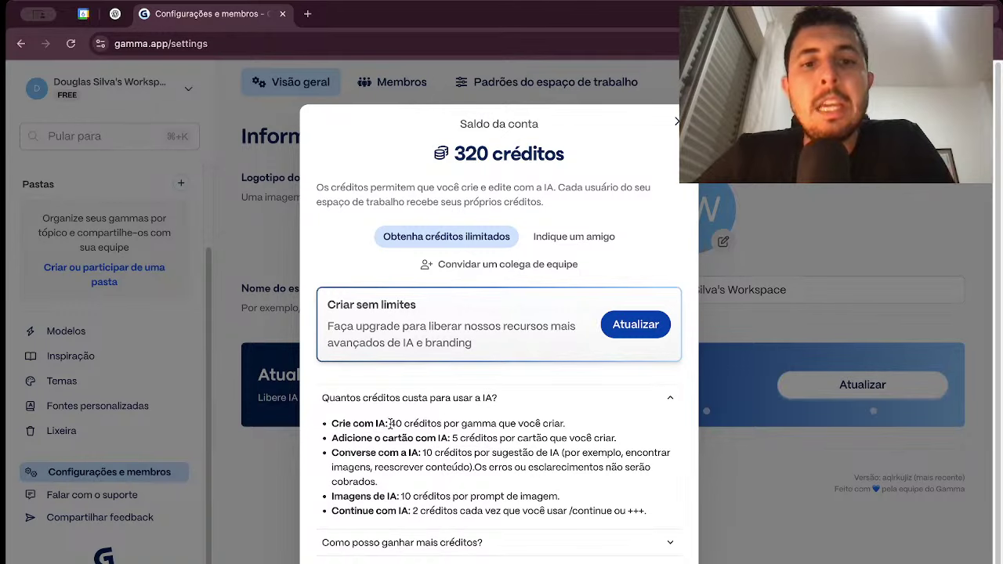
drag(390, 424, 571, 427)
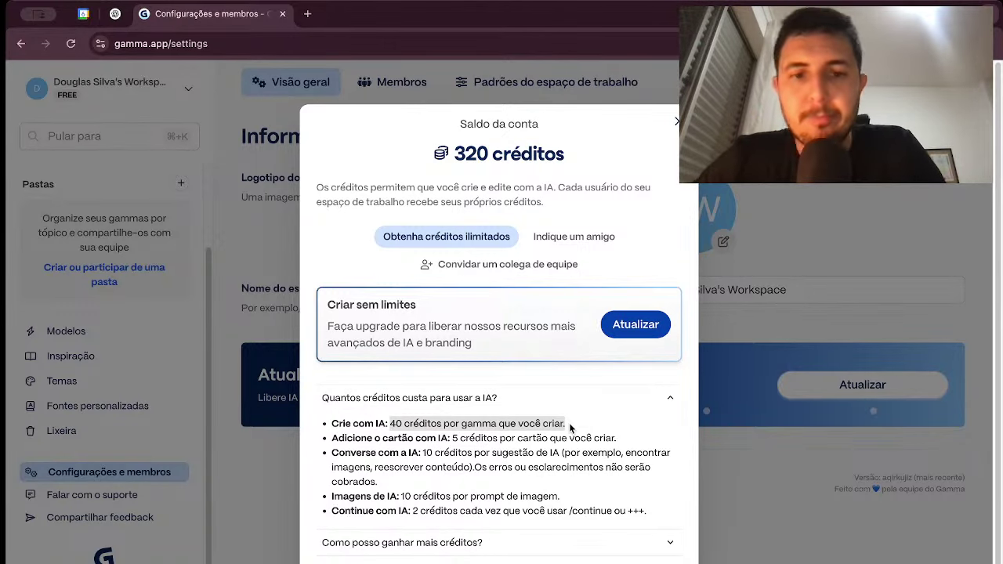
click(455, 437)
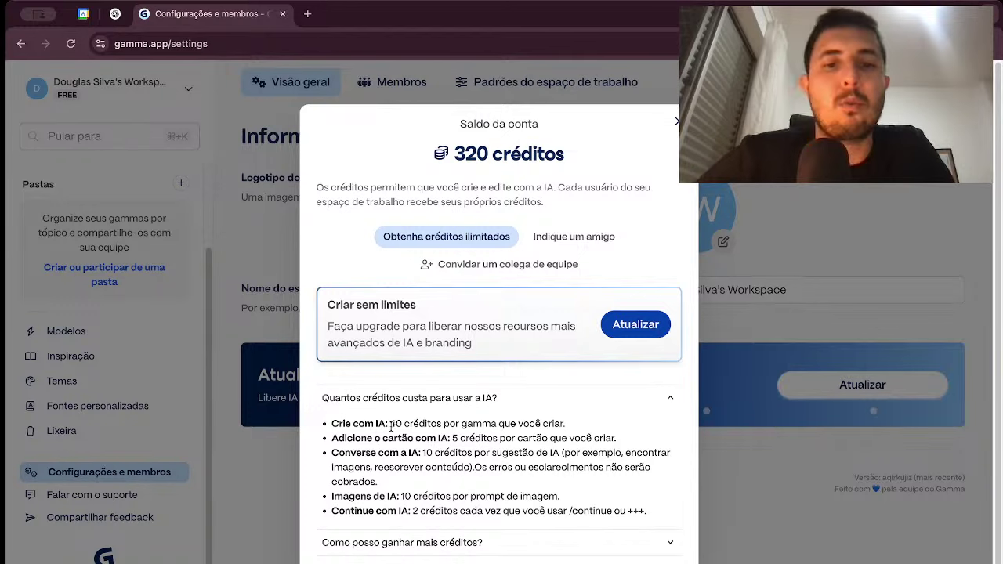
drag(391, 424, 437, 423)
click(434, 424)
click(413, 424)
click(442, 423)
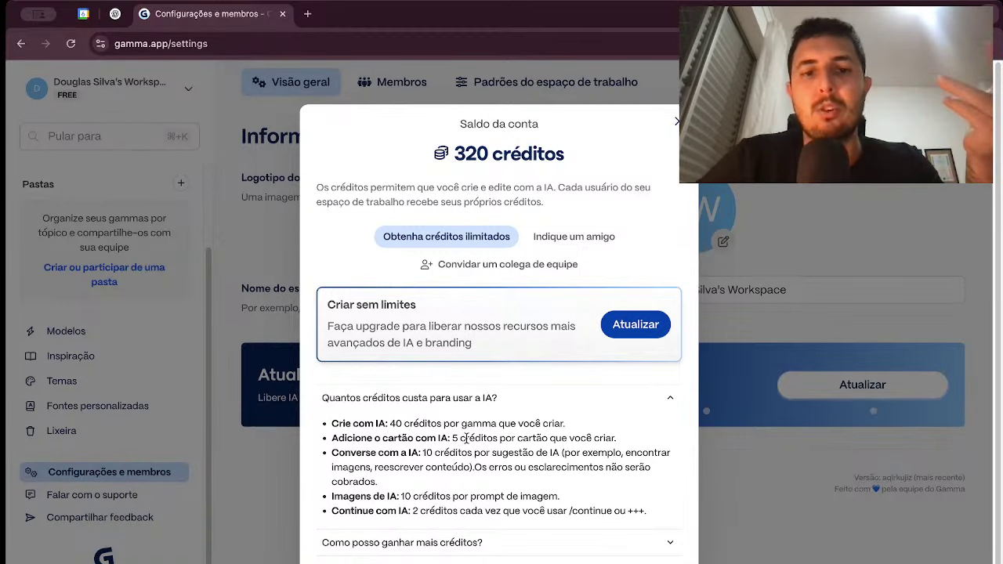
Step: Read the credit costs of adding a card with AI, generating AI images and continuing with AI
drag(459, 441, 481, 439)
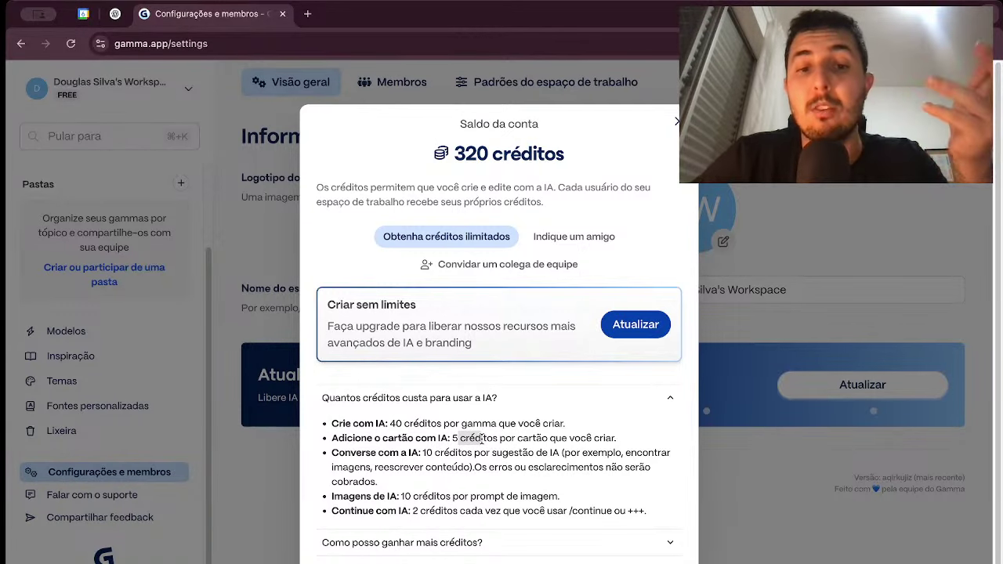
click(484, 438)
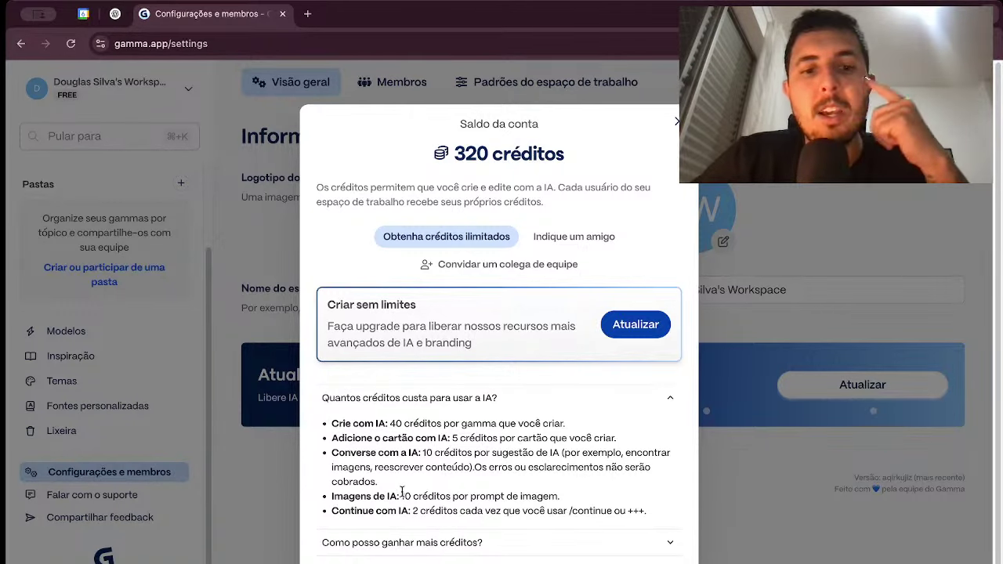
drag(402, 491, 438, 497)
click(436, 497)
drag(334, 497, 574, 507)
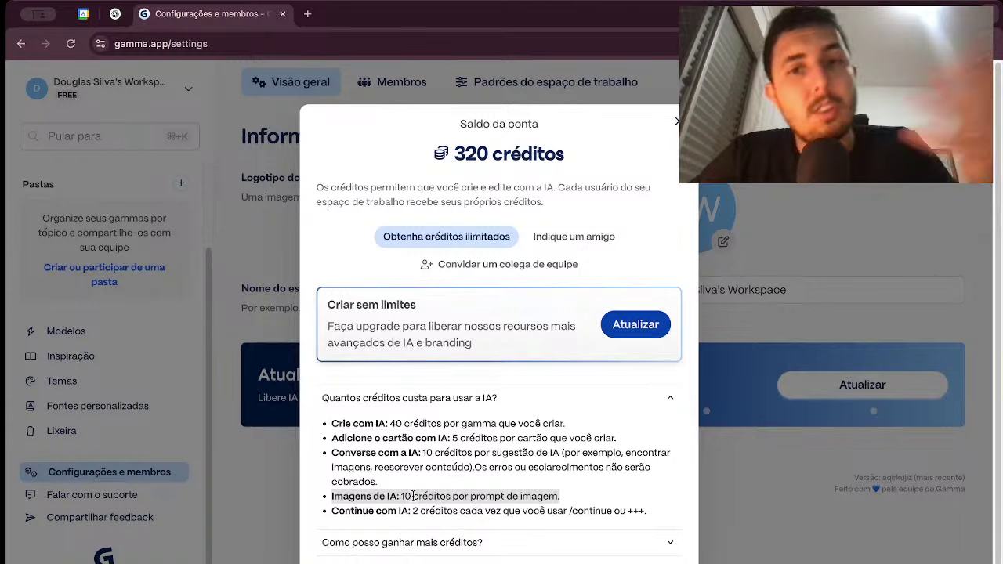
scroll(413, 505, down, 1)
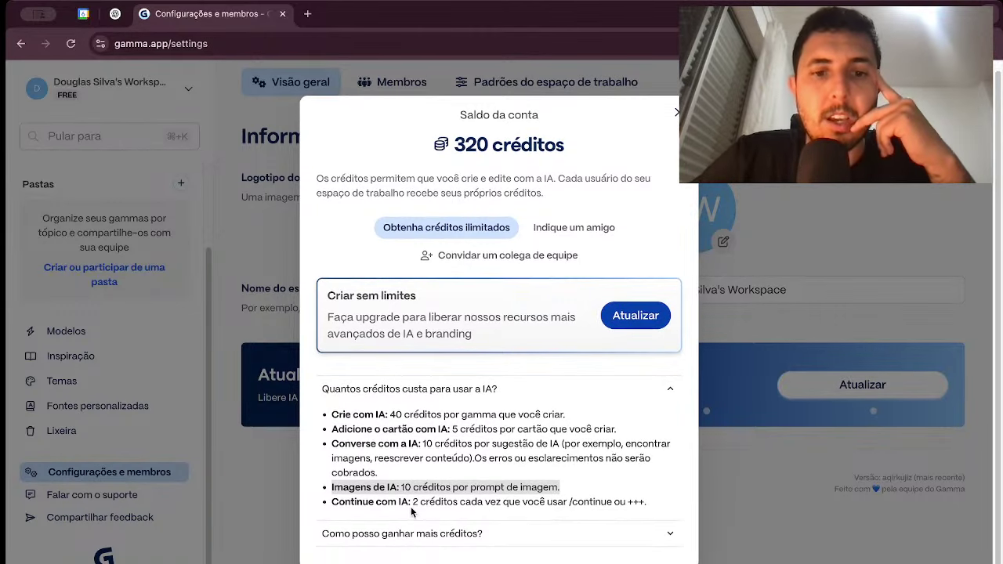
drag(415, 503, 473, 504)
click(472, 503)
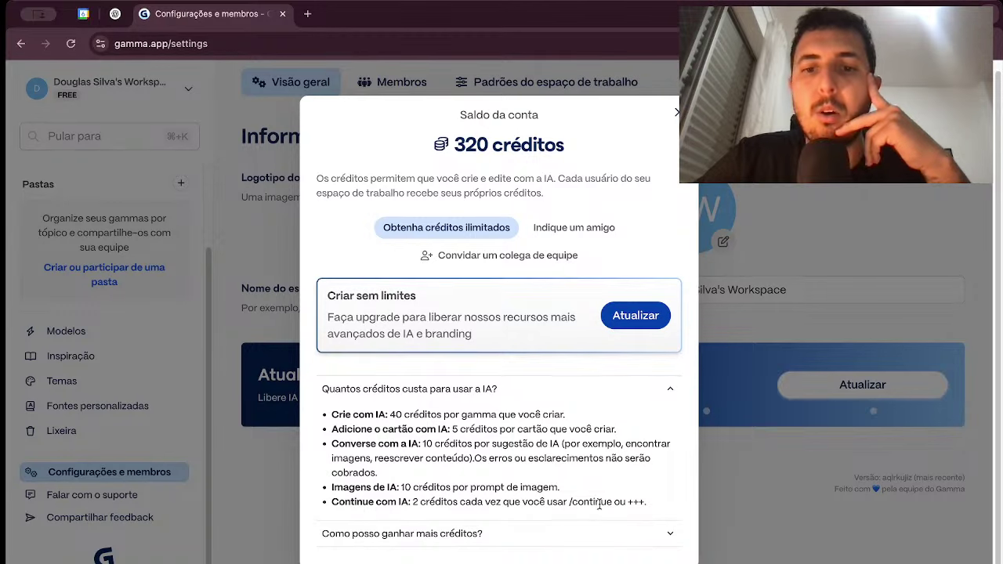
Step: Expand and read the explanation of how to earn more credits
click(546, 533)
scroll(548, 502, down, 2)
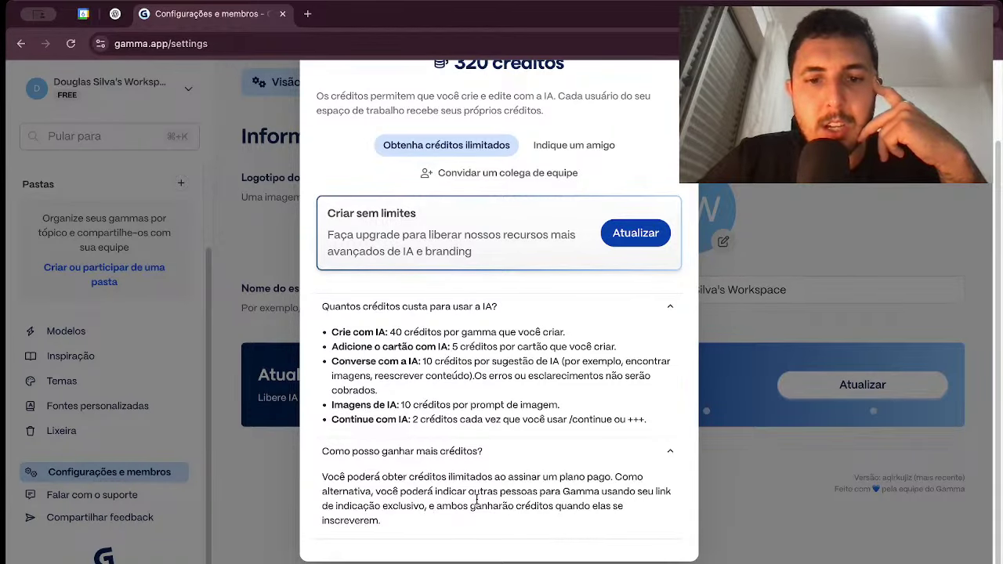
scroll(598, 404, up, 2)
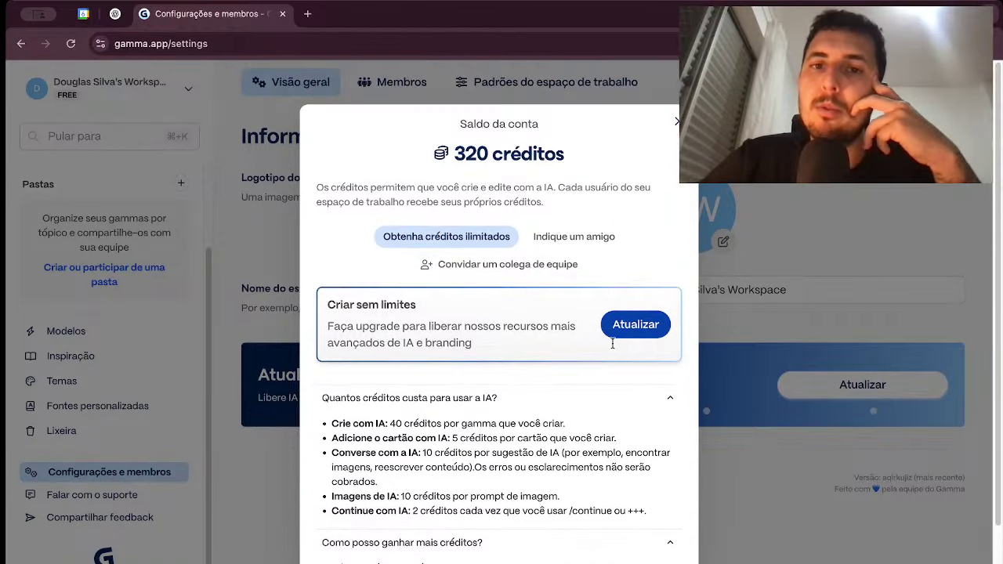
Step: Open the refer-a-friend option in the credit balance and read the credit terms for new referrals
click(586, 237)
scroll(586, 314, down, 2)
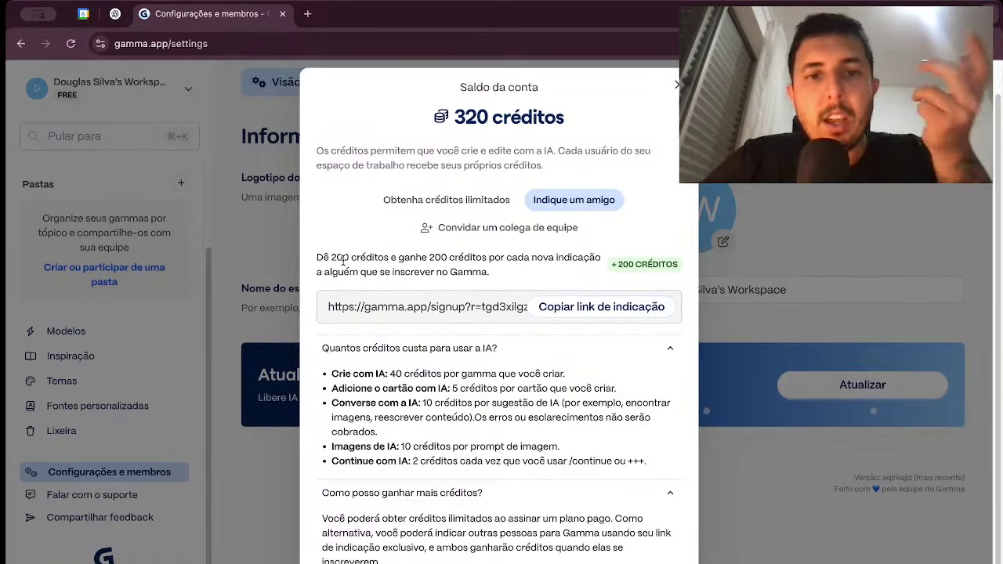
drag(317, 256, 581, 276)
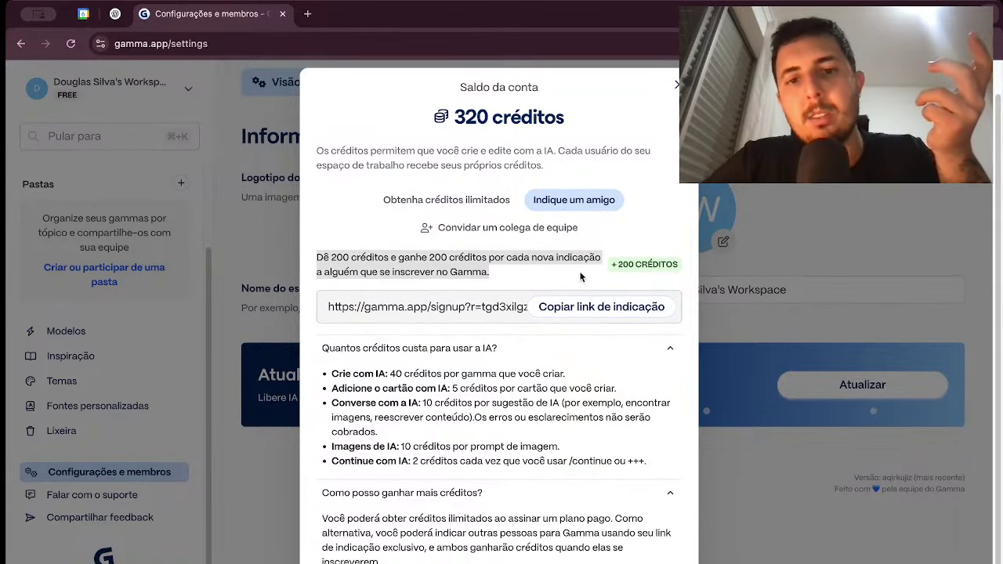
click(541, 262)
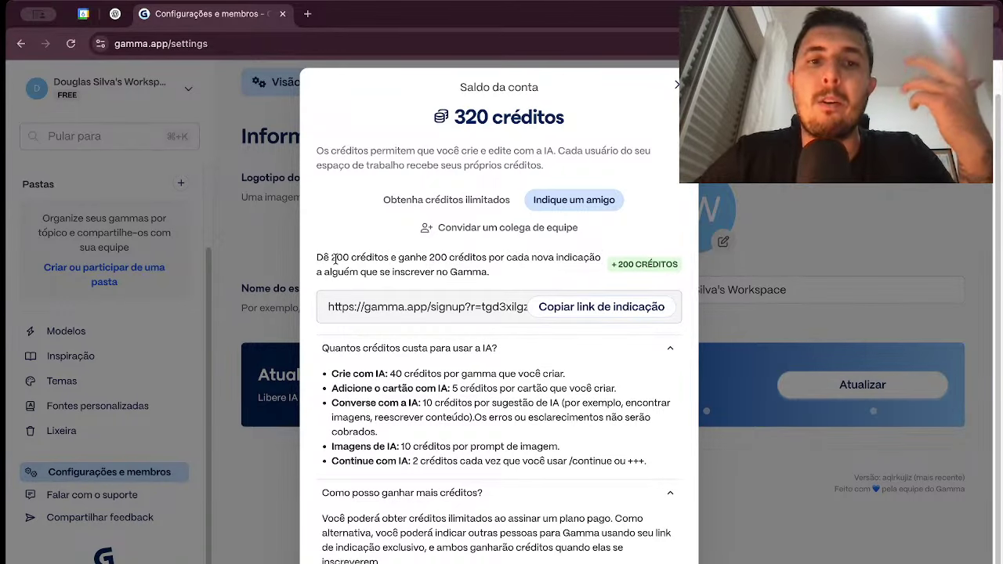
drag(317, 255, 443, 256)
click(444, 256)
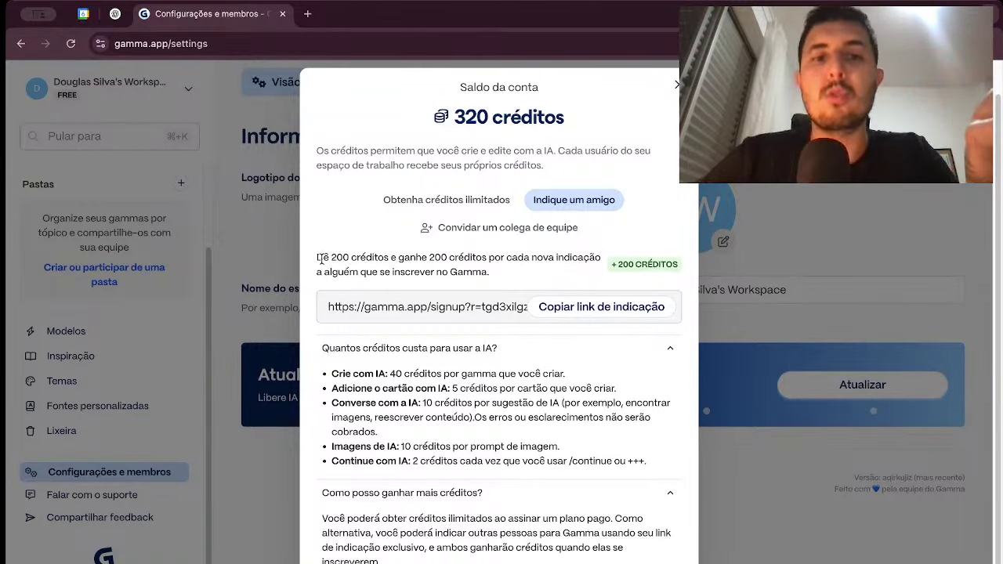
drag(318, 257, 489, 272)
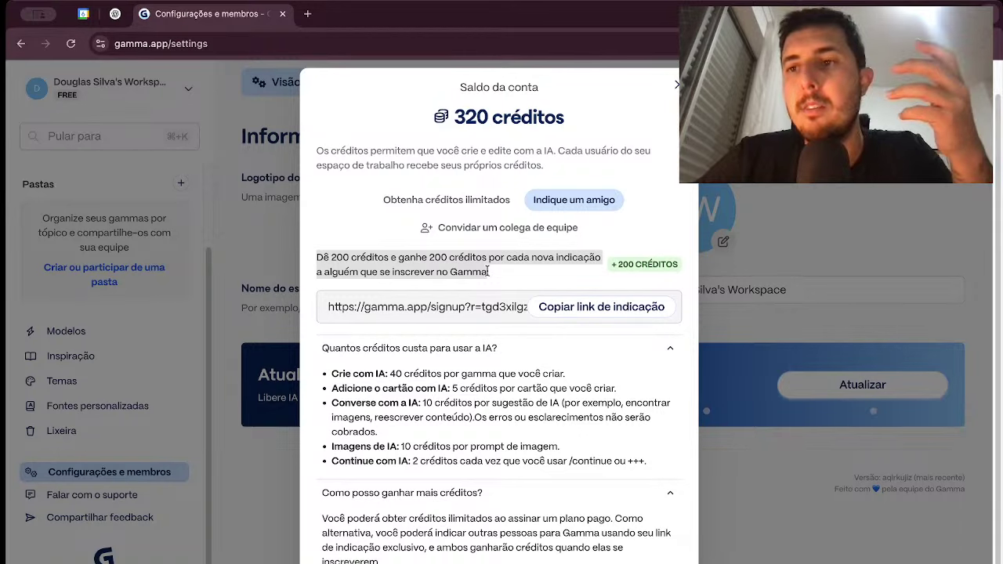
Step: Switch the credit balance to the unlimited credits option and open the paid upgrade plans
click(562, 257)
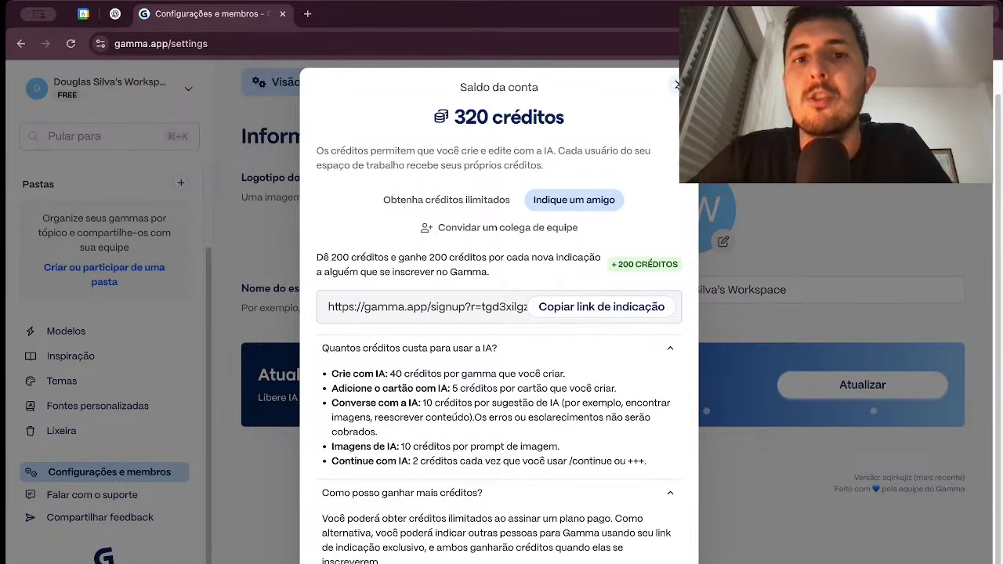
click(445, 202)
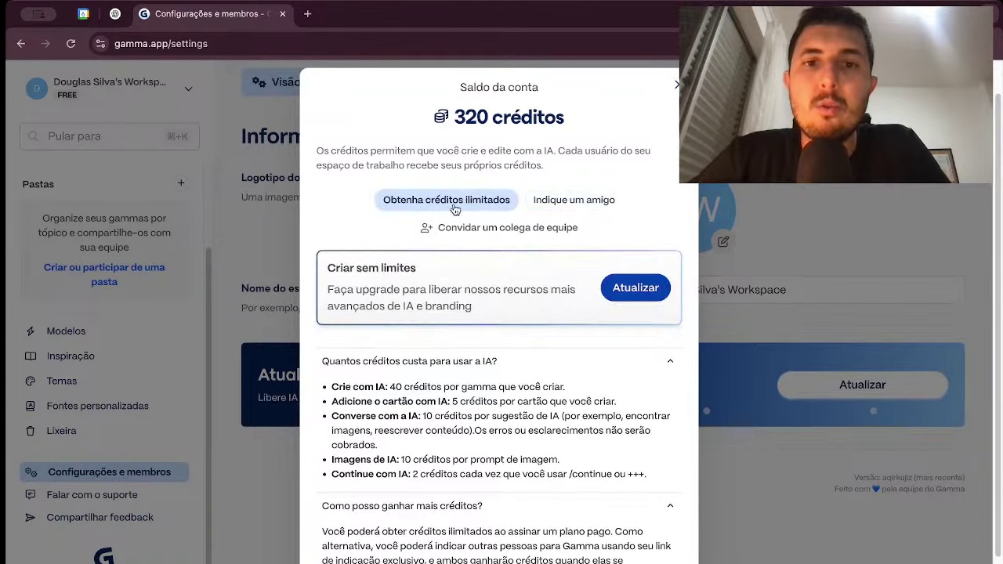
click(636, 288)
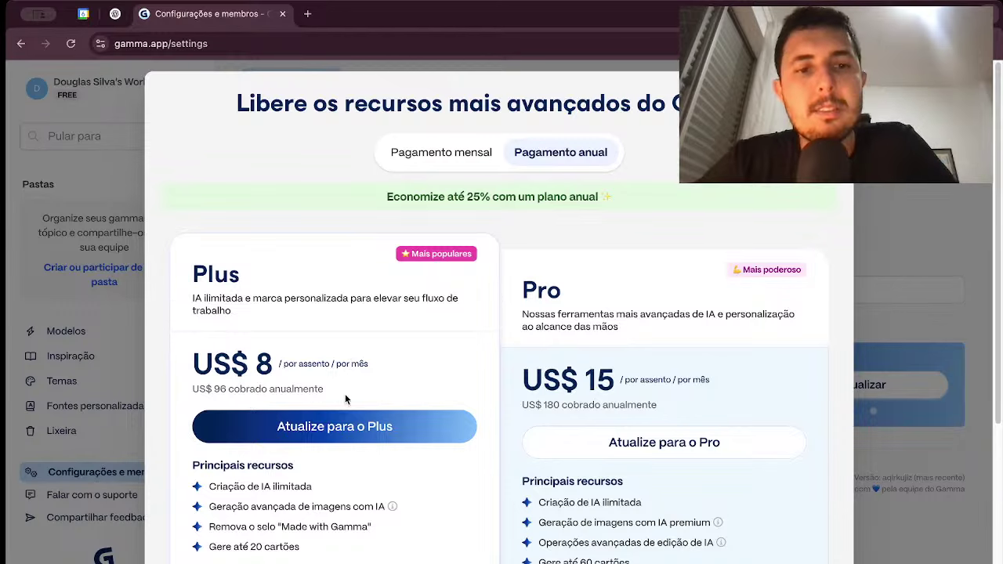
Step: Read the Plus plan's price per seat and per month under annual billing
scroll(345, 399, down, 1)
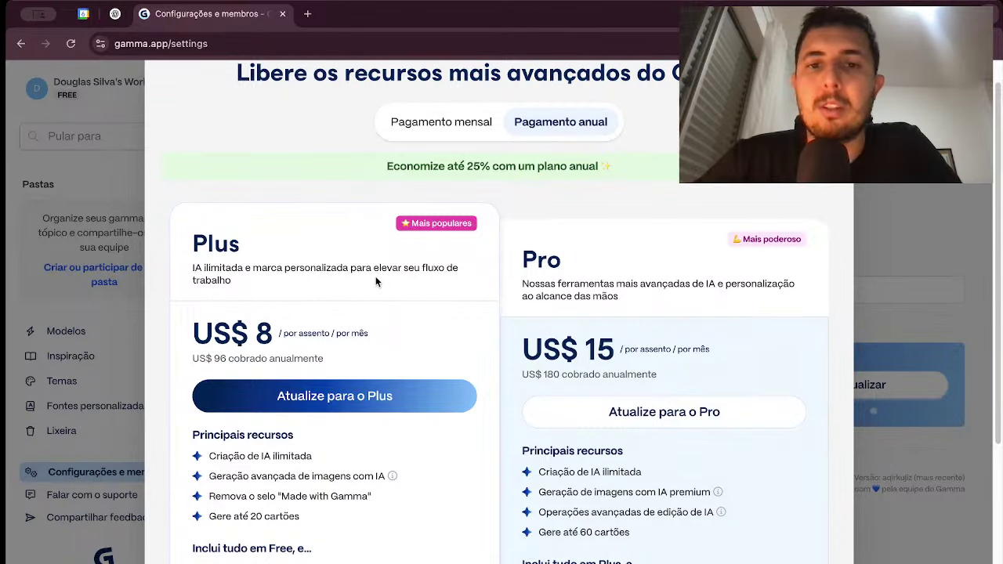
drag(335, 333, 364, 335)
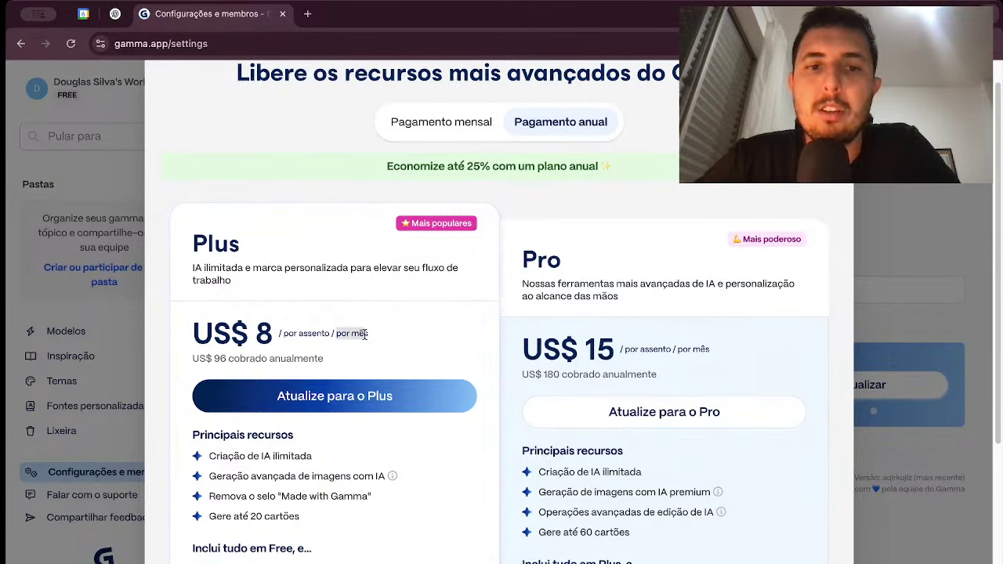
drag(282, 334, 330, 335)
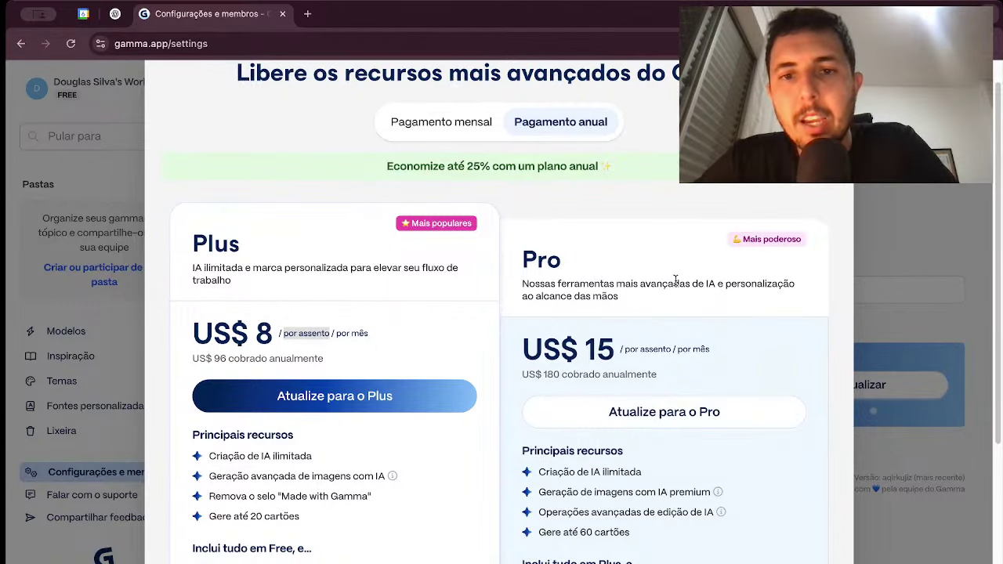
Step: Review the Pro plan's price and main features down to its card-generation limit
scroll(594, 280, down, 3)
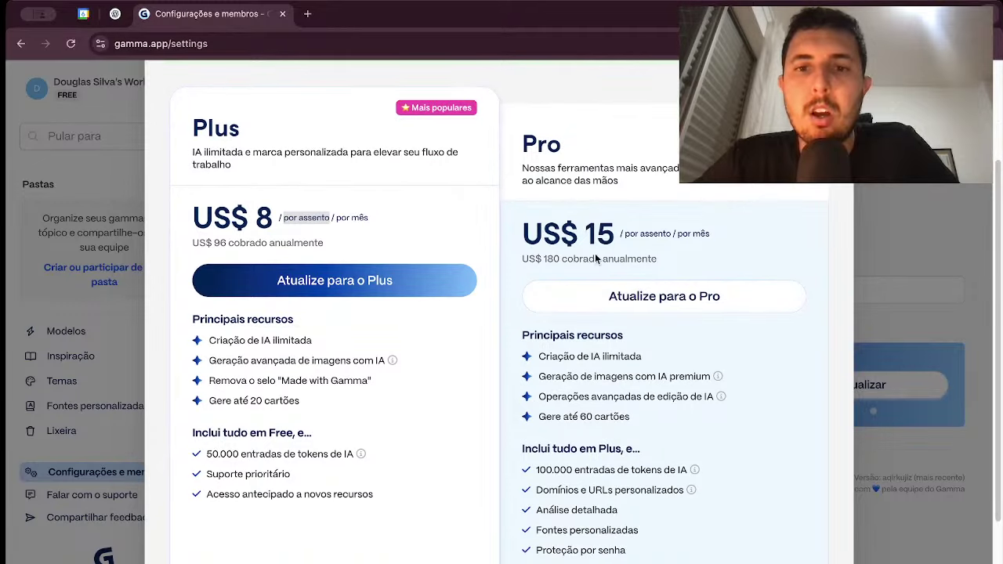
scroll(638, 285, down, 1)
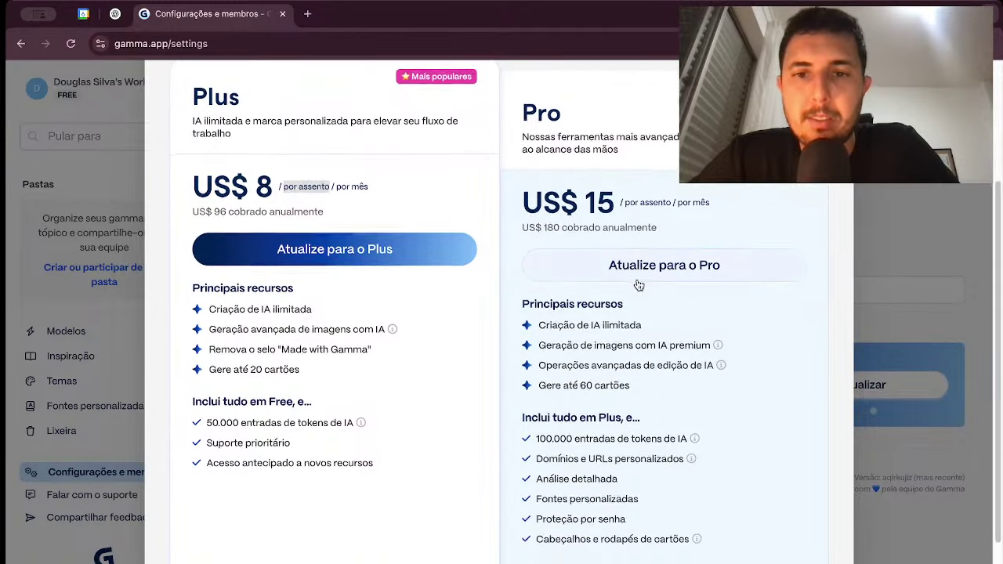
scroll(396, 385, down, 1)
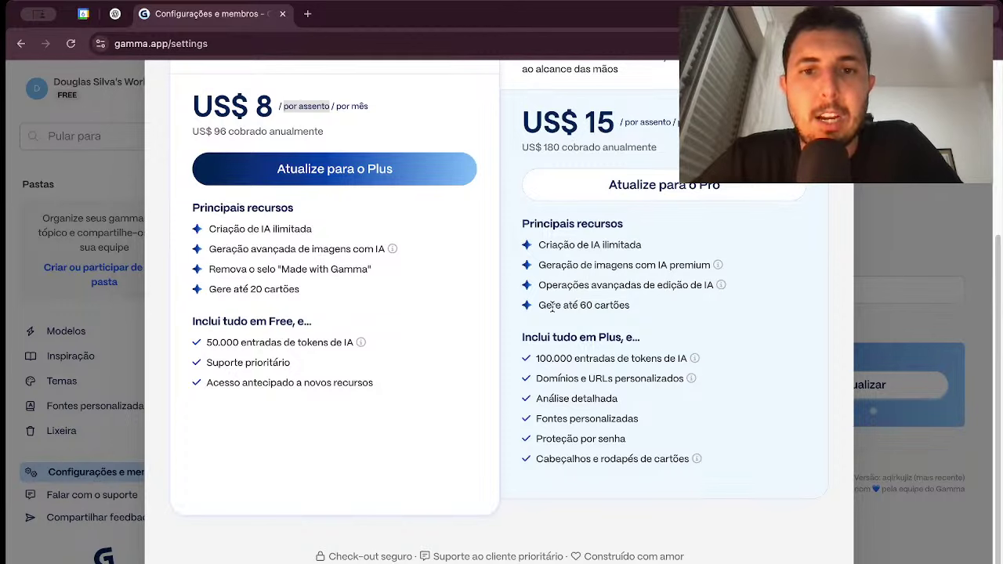
drag(539, 305, 605, 302)
click(613, 304)
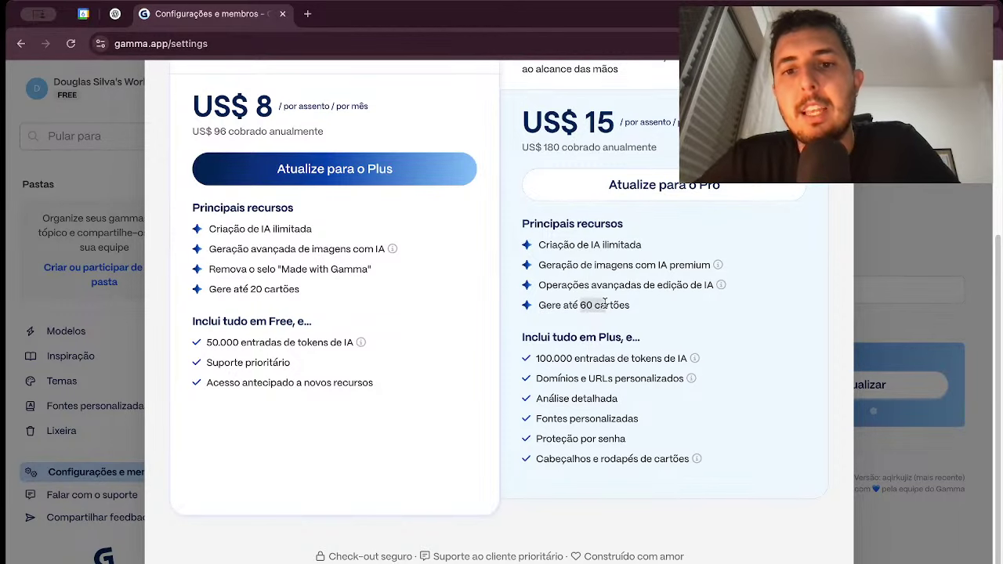
click(605, 303)
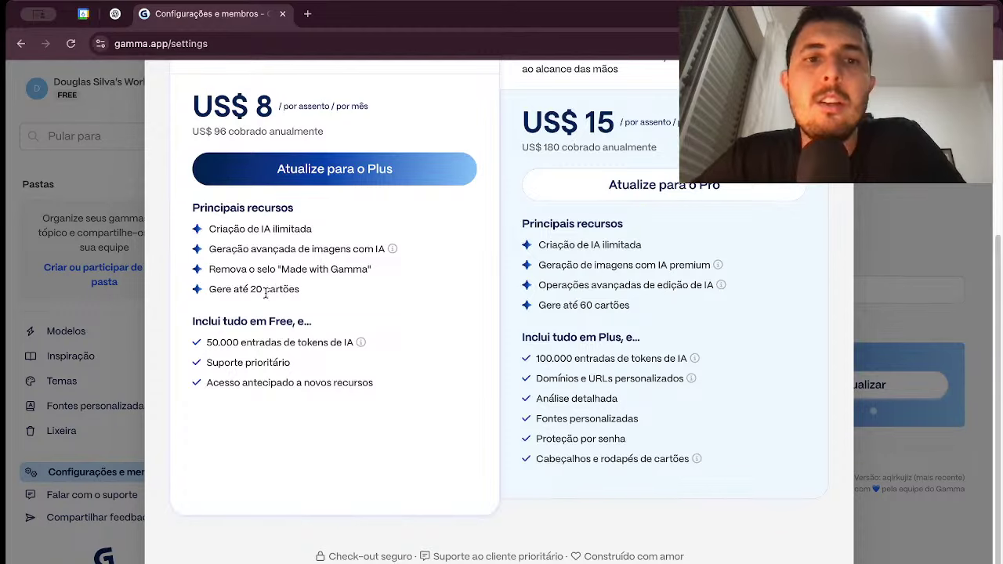
Step: Compare the Plus and Pro plans' card limits, prices and included features
scroll(266, 293, up, 1)
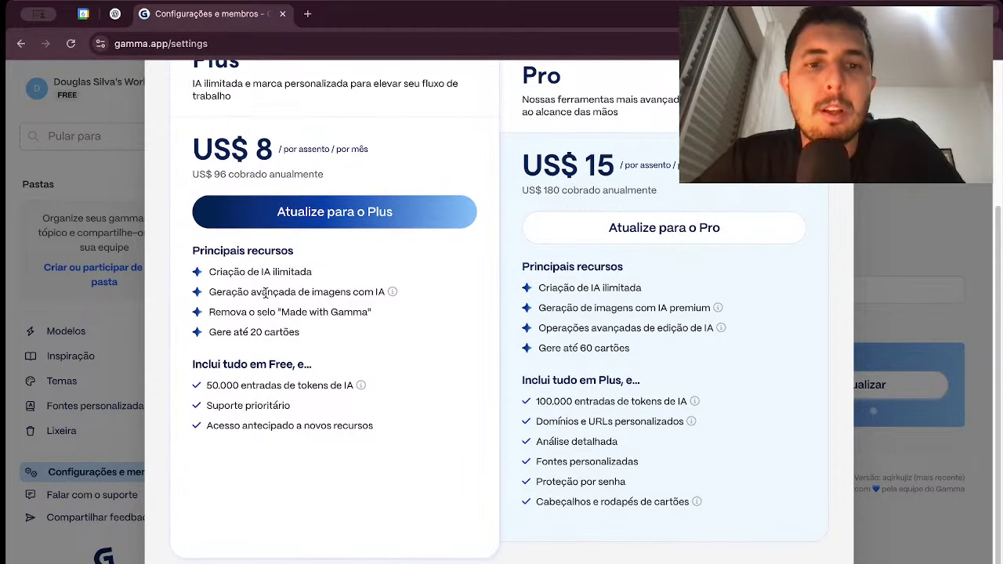
mouse_move(580, 349)
mouse_down()
mouse_move(604, 350)
mouse_move(596, 348)
mouse_up()
click(604, 350)
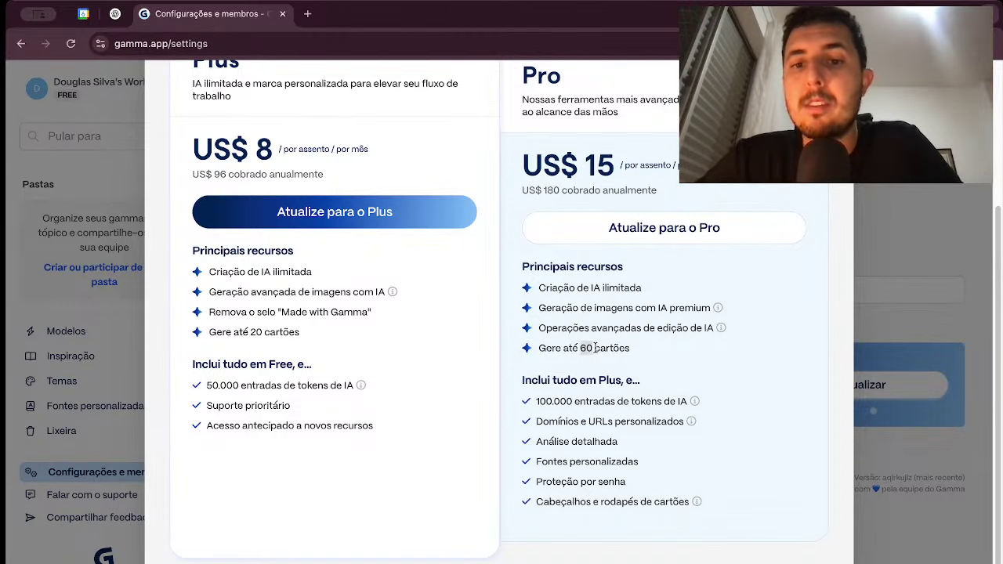
click(597, 347)
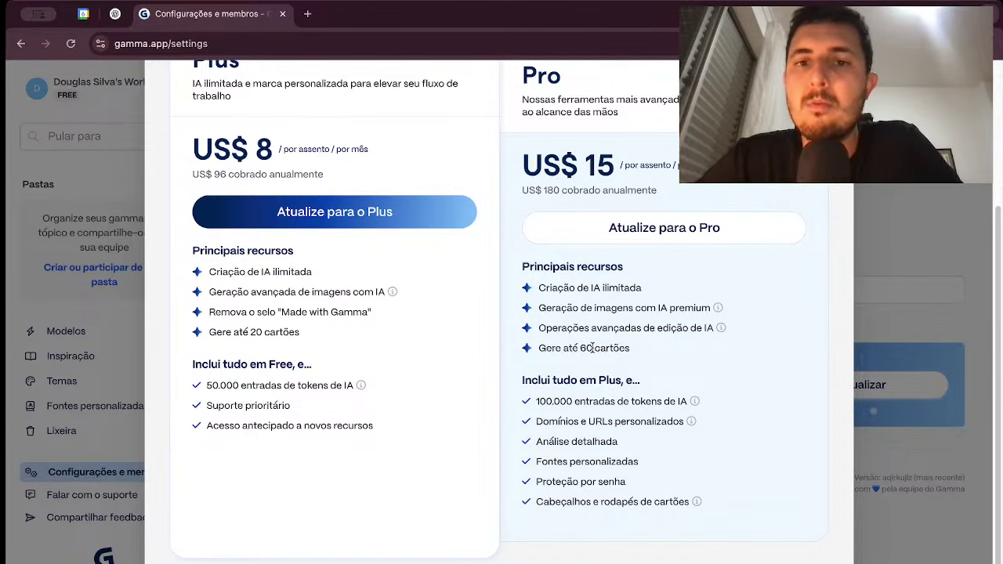
scroll(592, 348, up, 2)
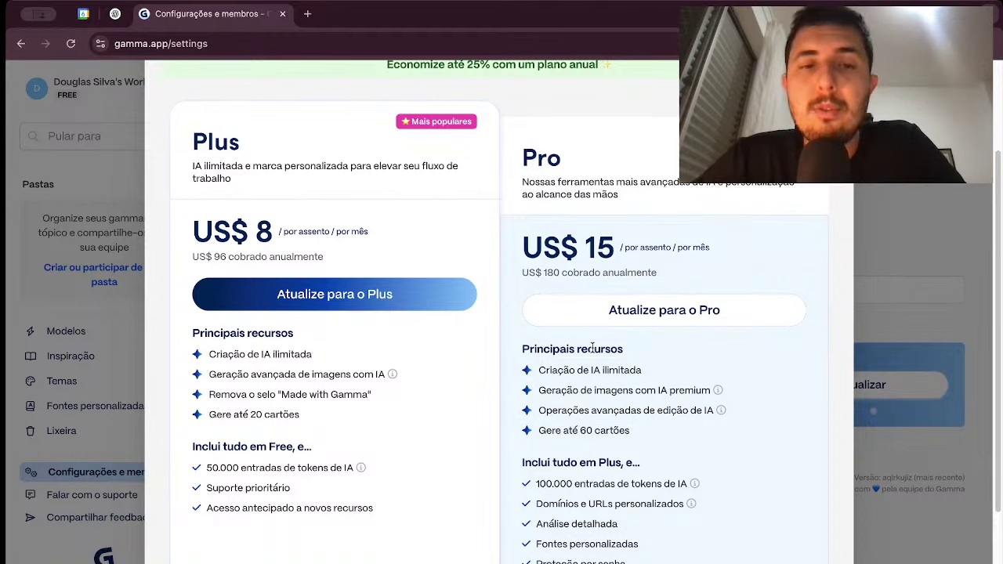
scroll(607, 370, down, 2)
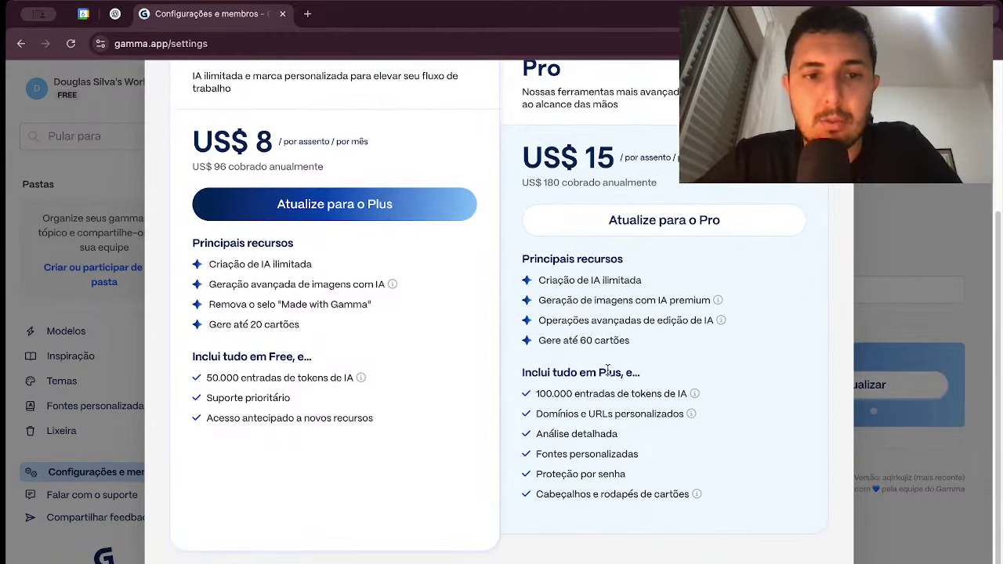
scroll(608, 371, up, 5)
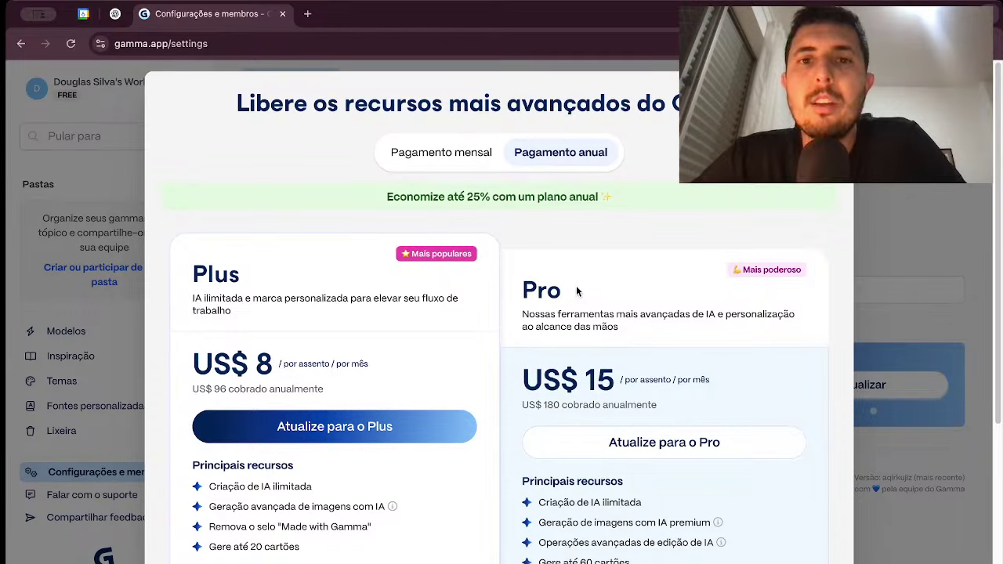
Step: Read the Plus plan's card-generation limit and its AI token input allowance
scroll(576, 288, down, 4)
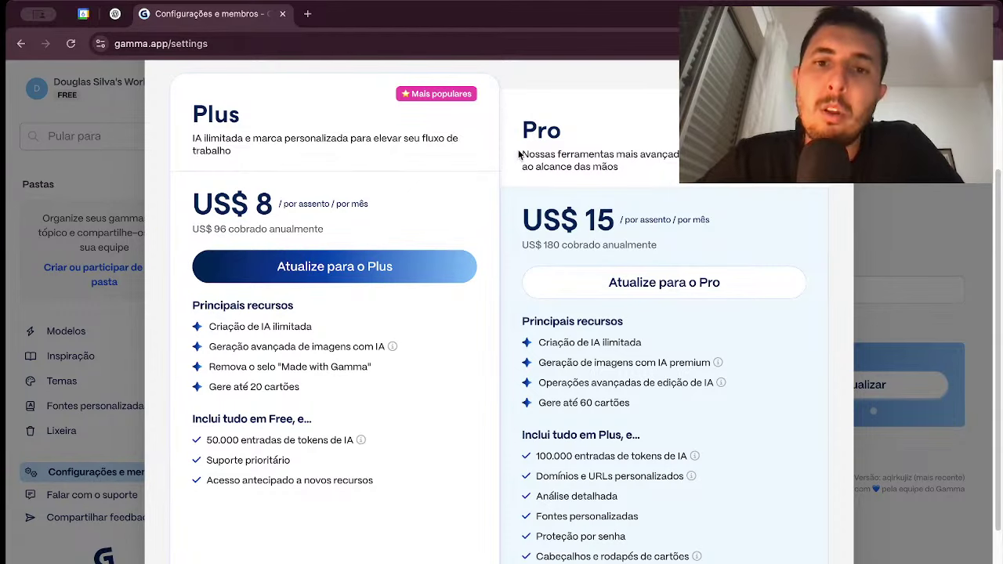
scroll(614, 271, down, 3)
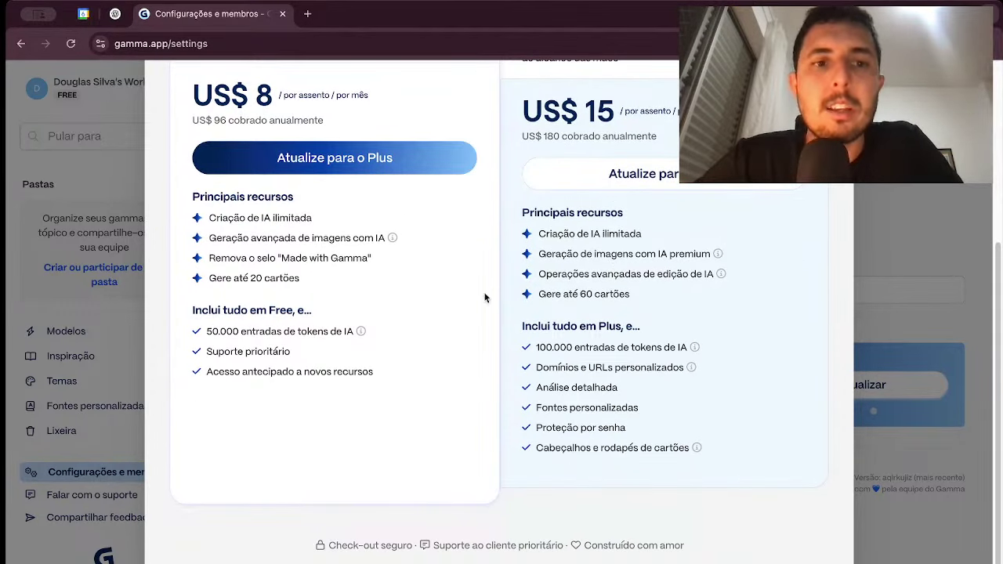
drag(262, 276, 294, 276)
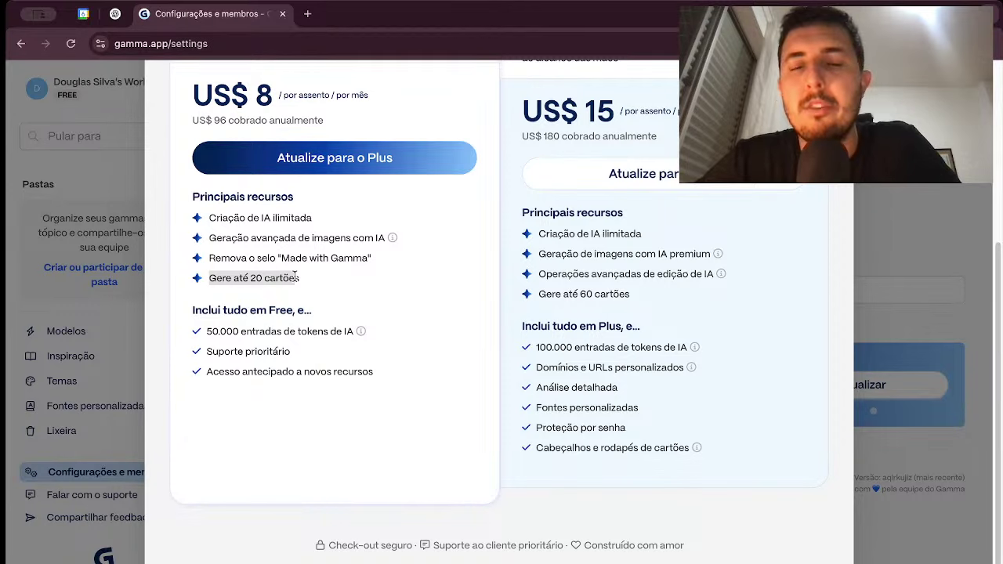
click(295, 276)
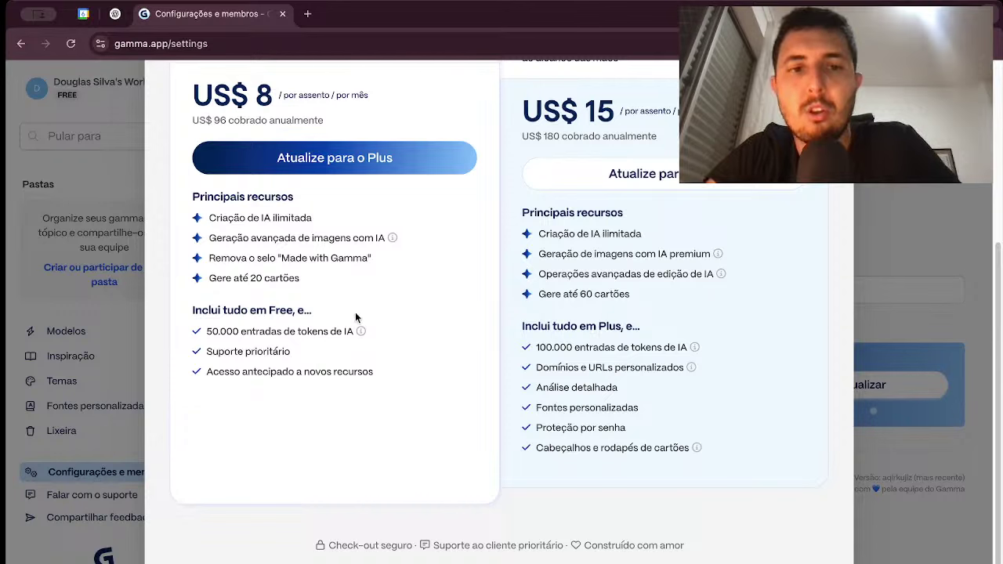
drag(251, 278, 288, 277)
click(287, 275)
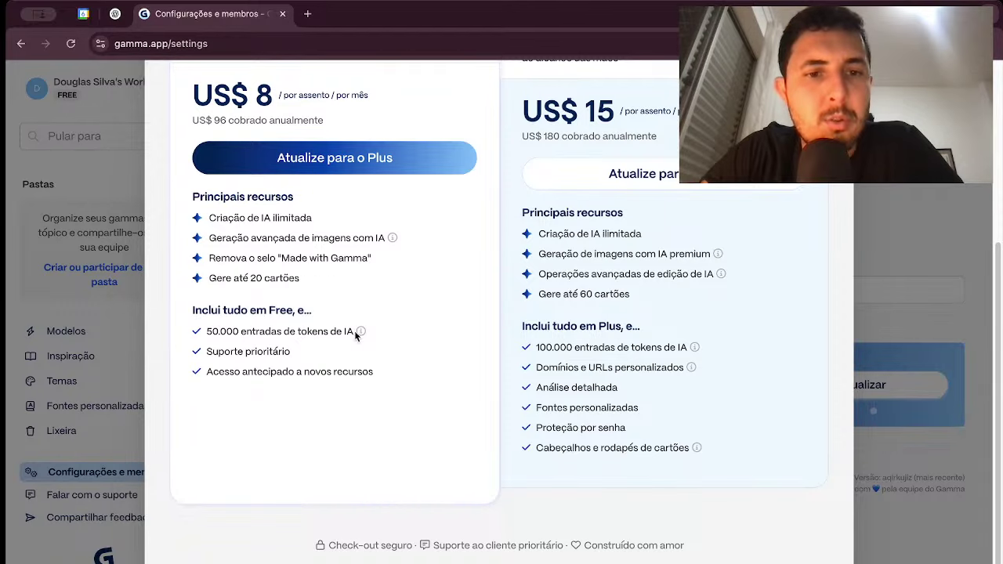
mouse_move(361, 331)
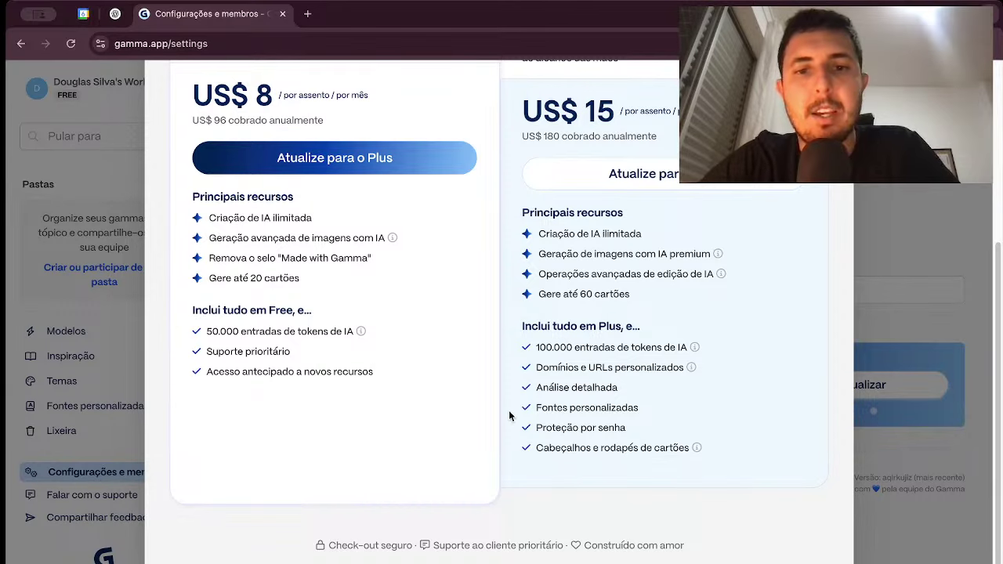
Step: Read the Pro plan's AI token explanation and its custom domains and URLs feature
scroll(631, 321, up, 1)
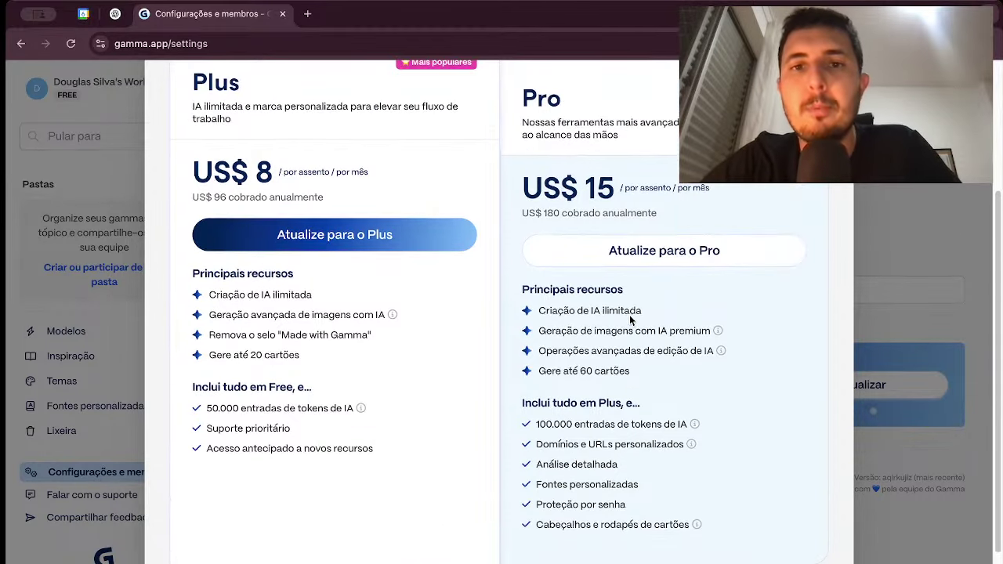
scroll(631, 321, down, 1)
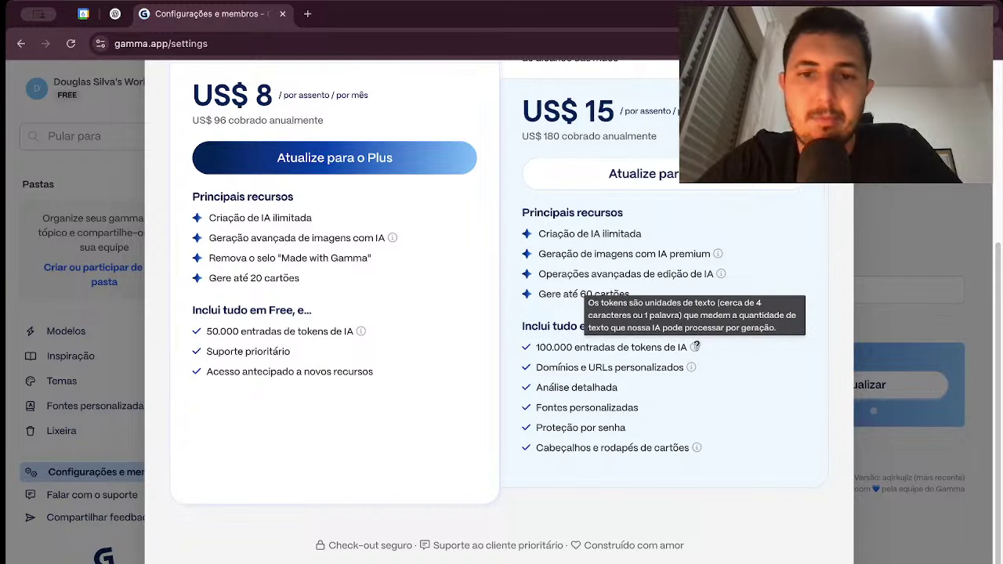
mouse_move(690, 366)
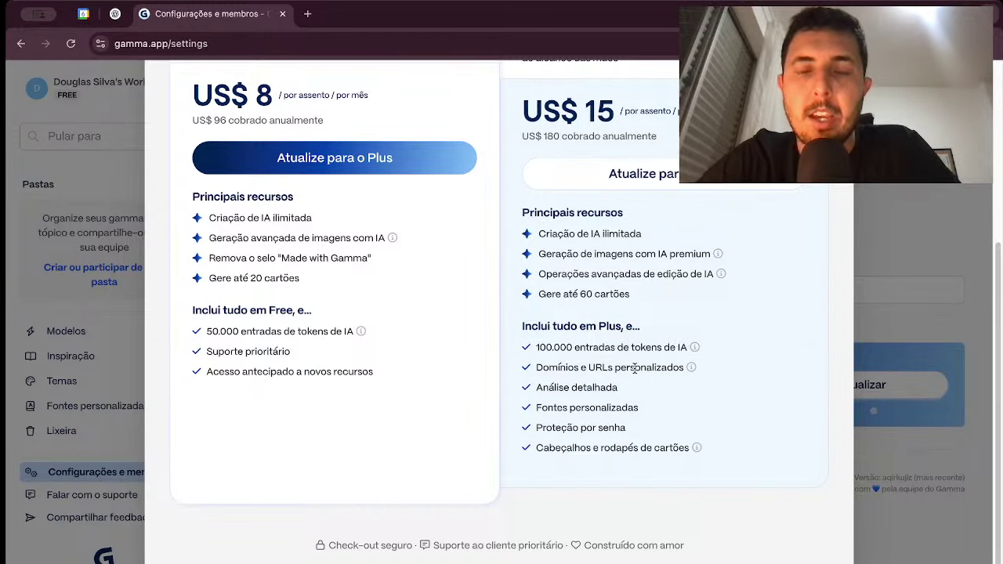
drag(538, 370, 667, 368)
click(667, 368)
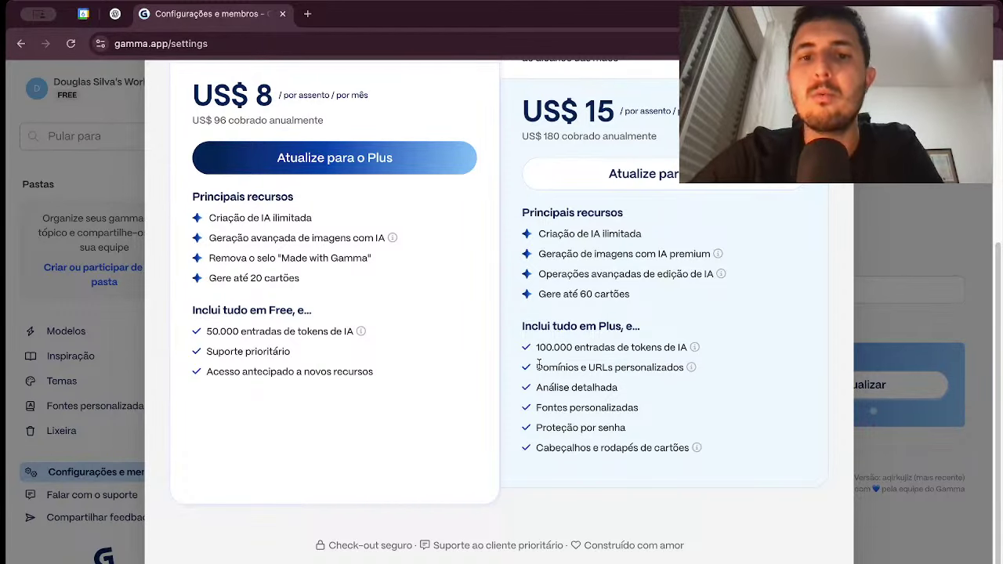
drag(538, 367, 610, 368)
click(610, 368)
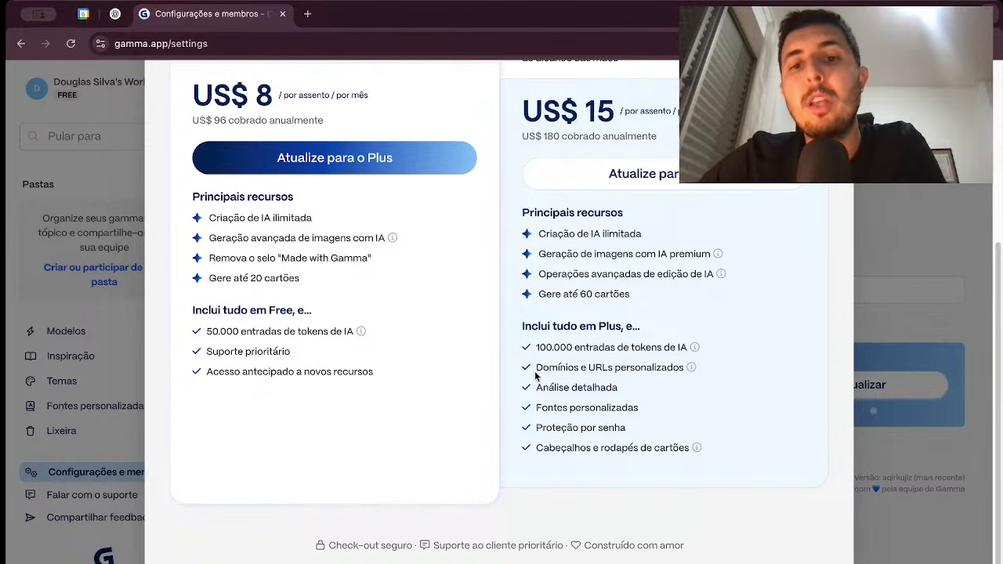
drag(536, 374, 613, 373)
click(613, 373)
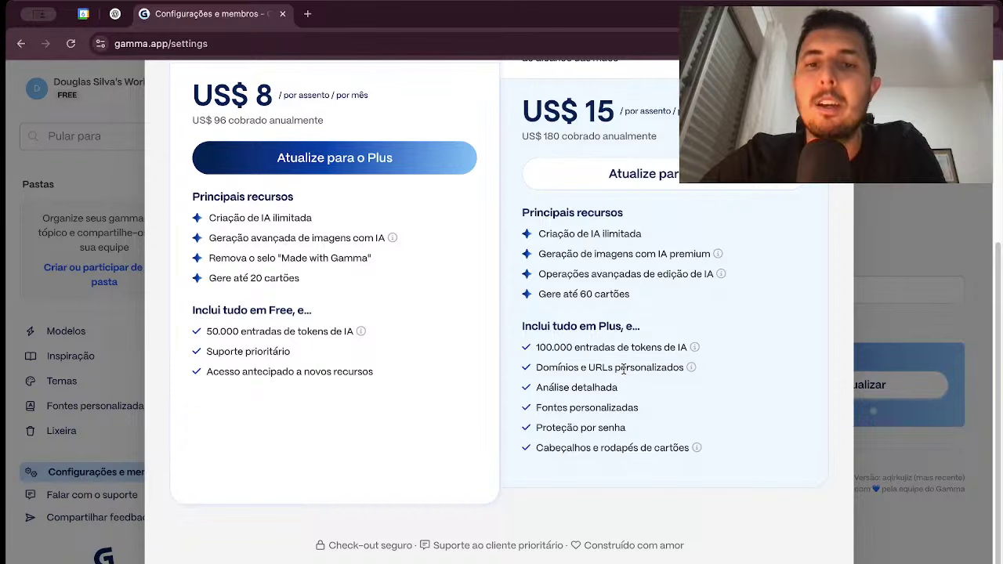
drag(536, 366, 627, 366)
click(626, 367)
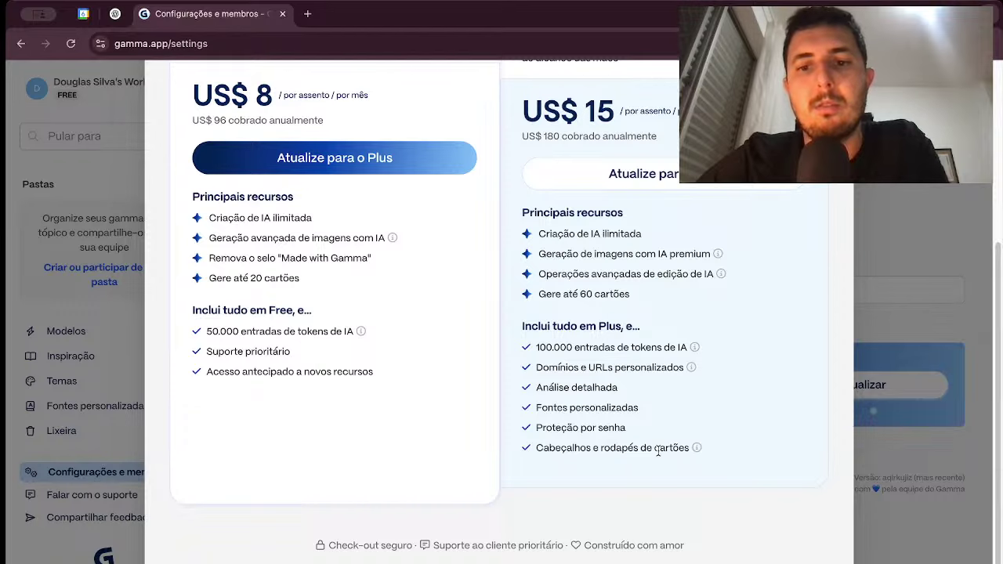
Step: Read the explanation of the Pro plan's card headers and footers, and switch the plan prices to monthly billing
mouse_move(694, 447)
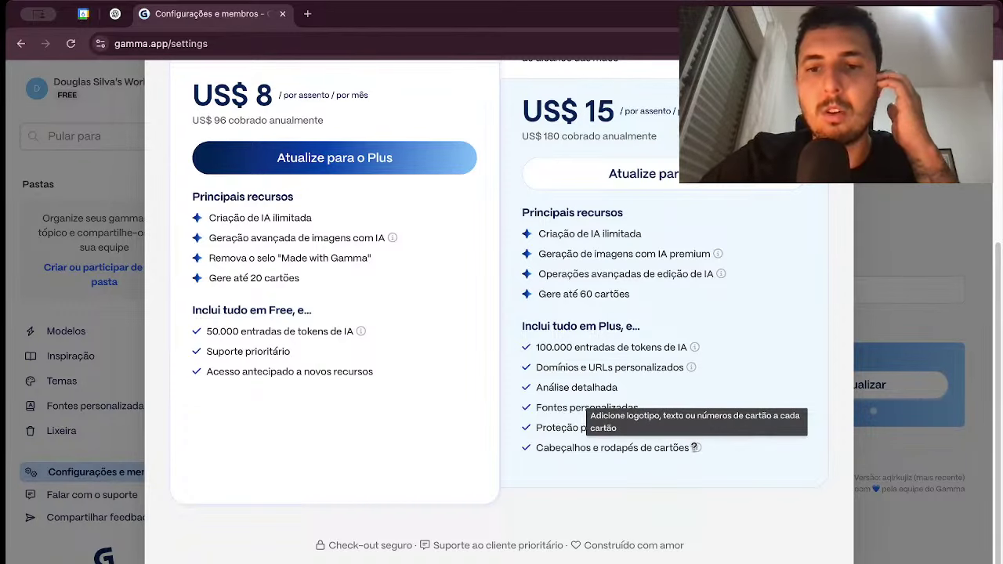
scroll(406, 369, up, 1)
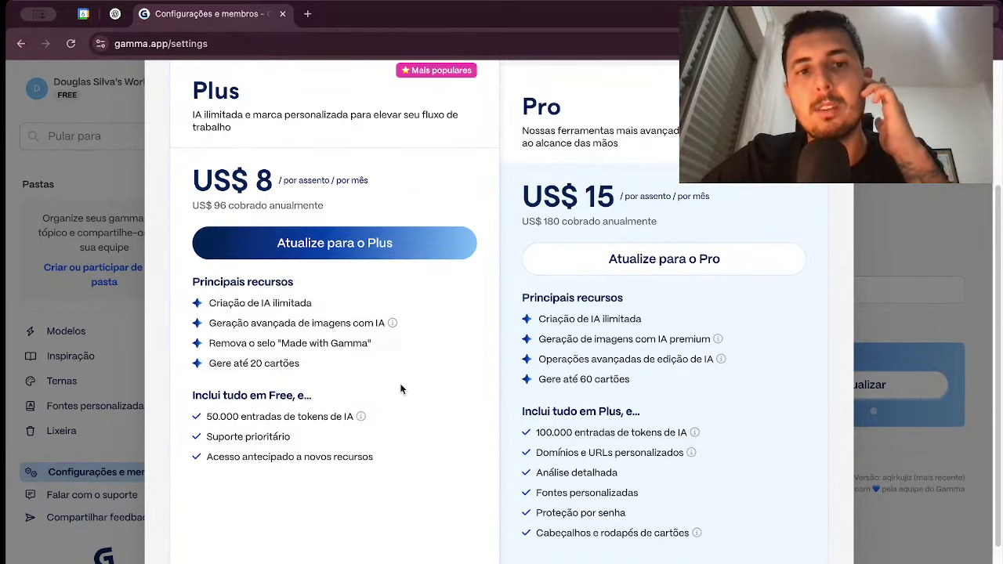
scroll(400, 395, up, 1)
scroll(368, 404, down, 1)
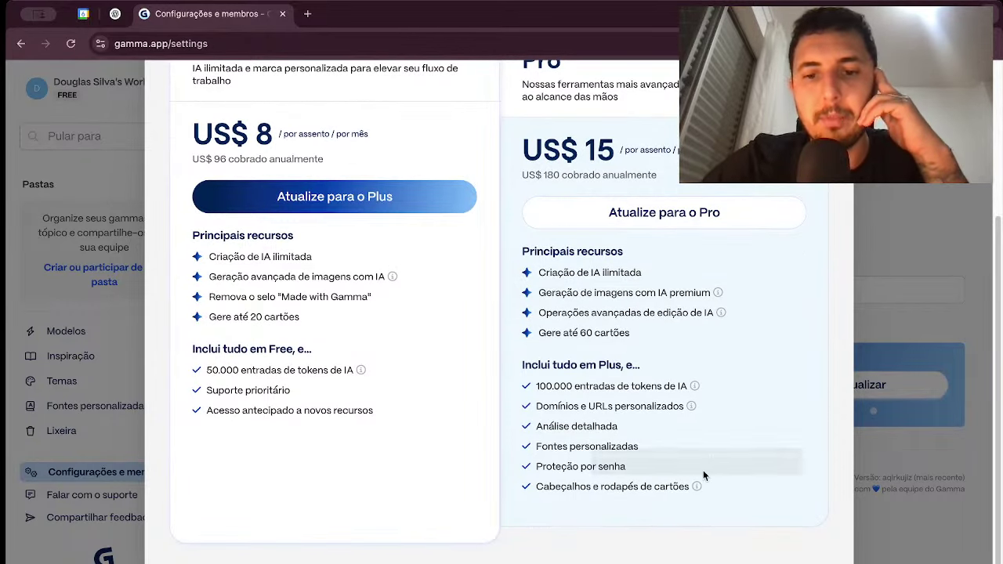
scroll(703, 470, down, 1)
scroll(703, 470, up, 4)
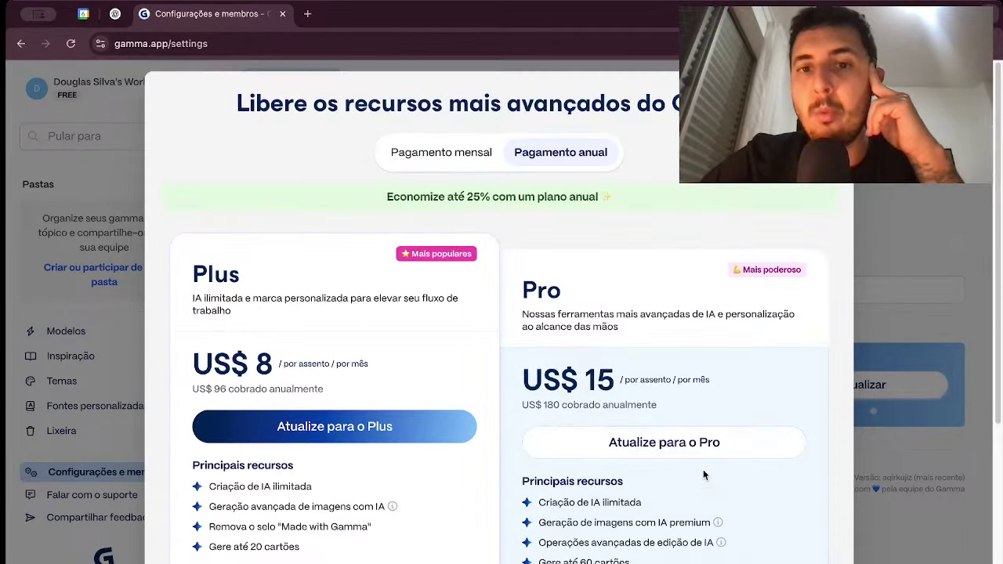
click(474, 160)
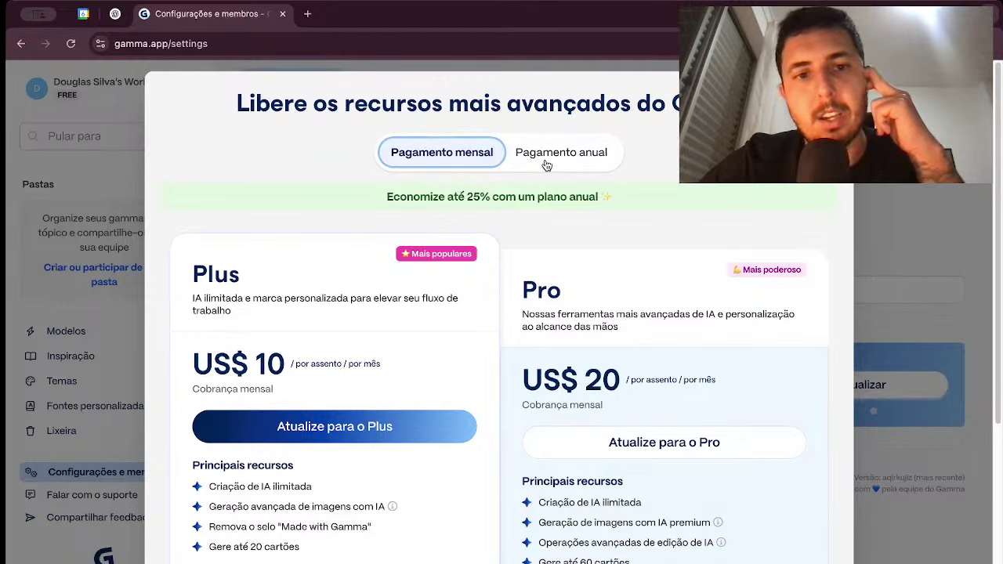
Step: Compare the Plus and Pro plan prices under annual and monthly billing, and close the plan comparison
click(546, 167)
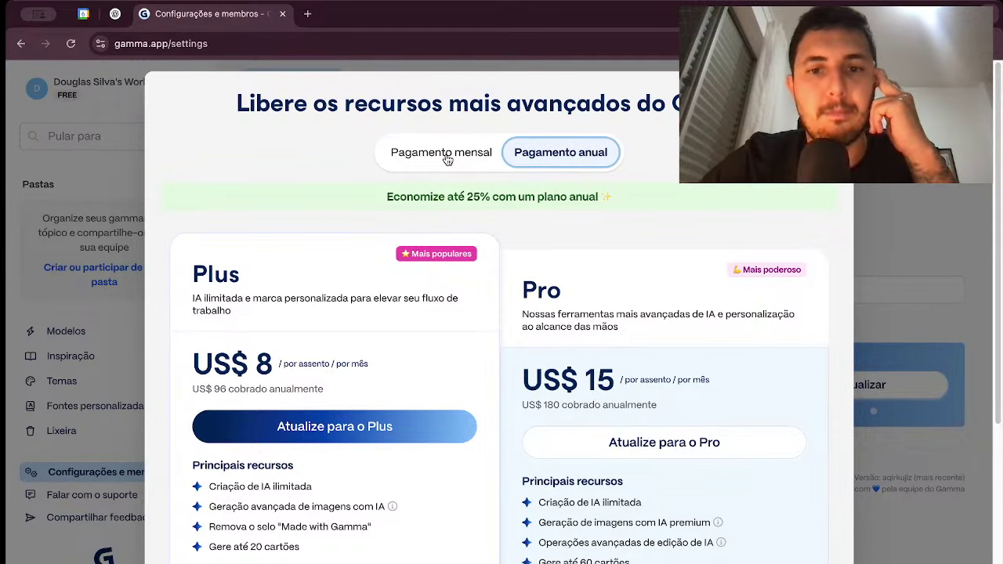
click(446, 159)
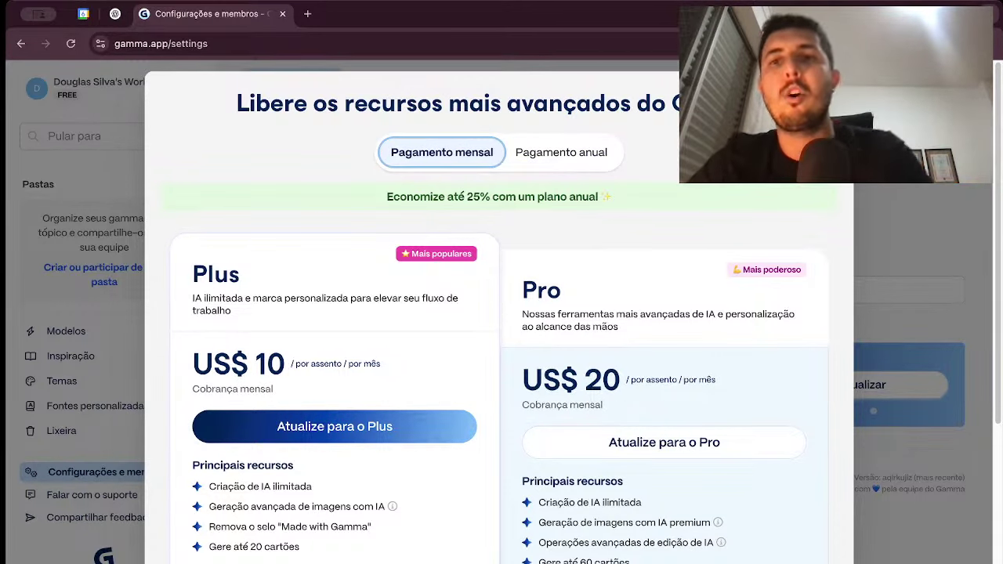
key(Escape)
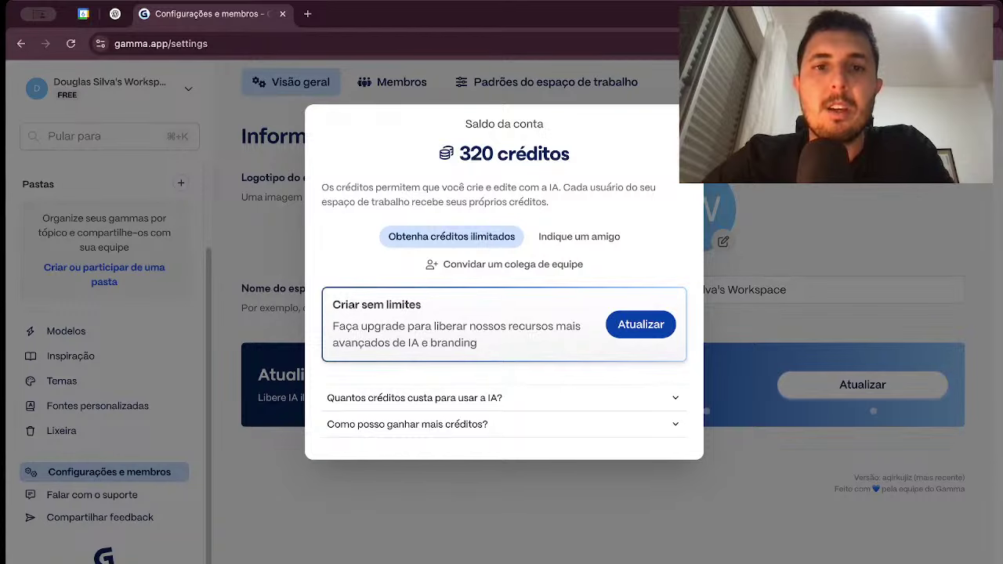
Step: Review the credit offers for inviting a teammate and referring a friend, and check the product update announcements
click(534, 266)
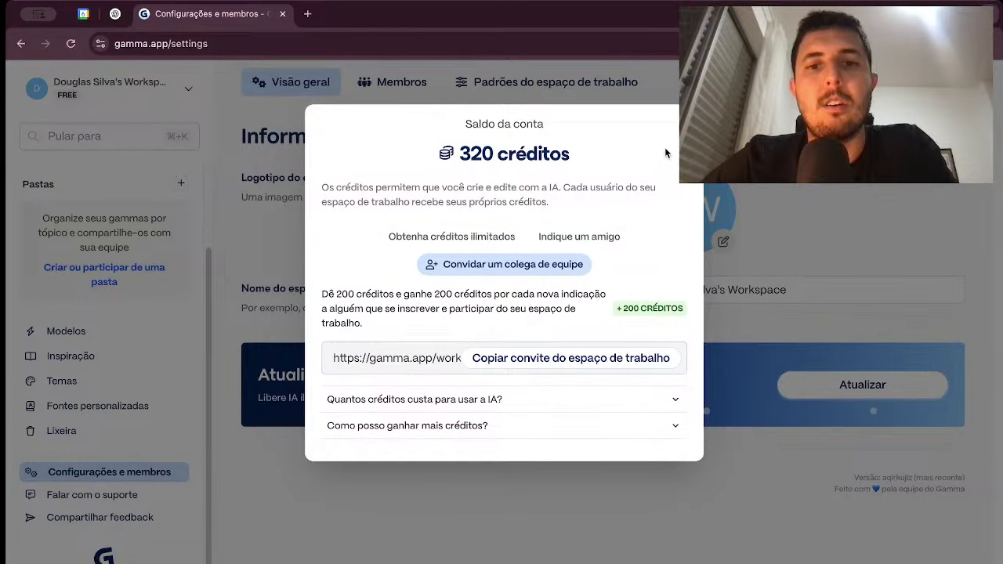
click(579, 241)
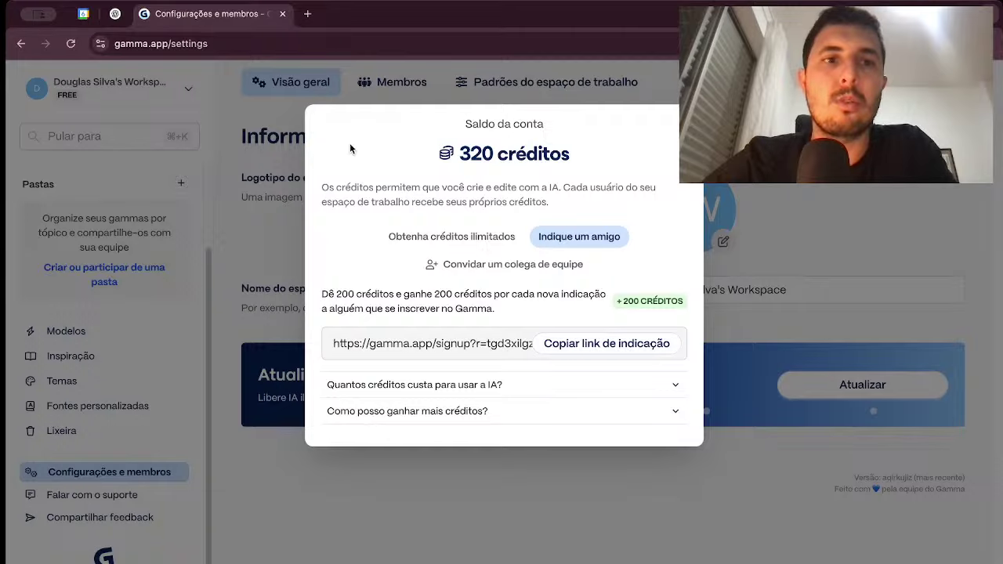
click(175, 112)
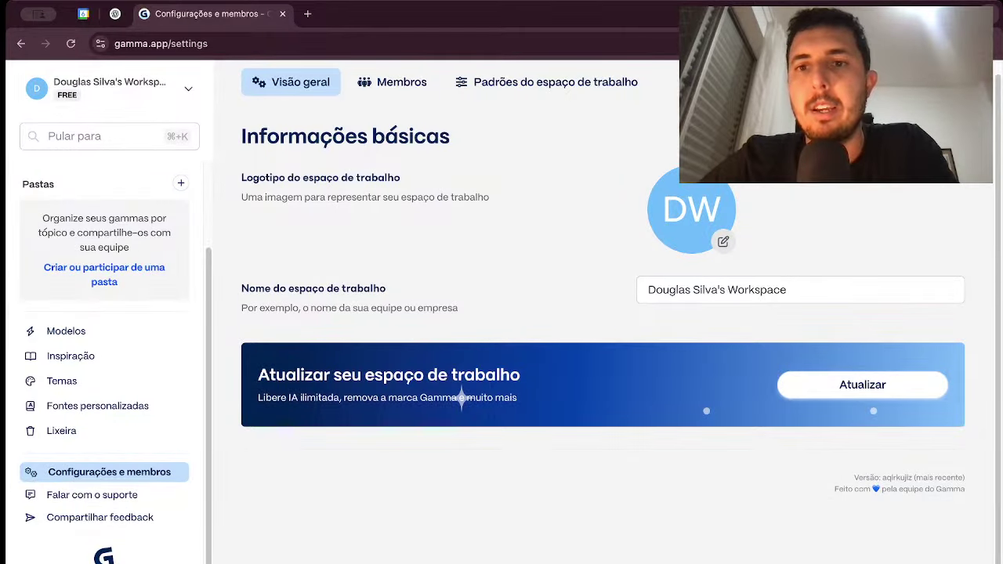
click(934, 83)
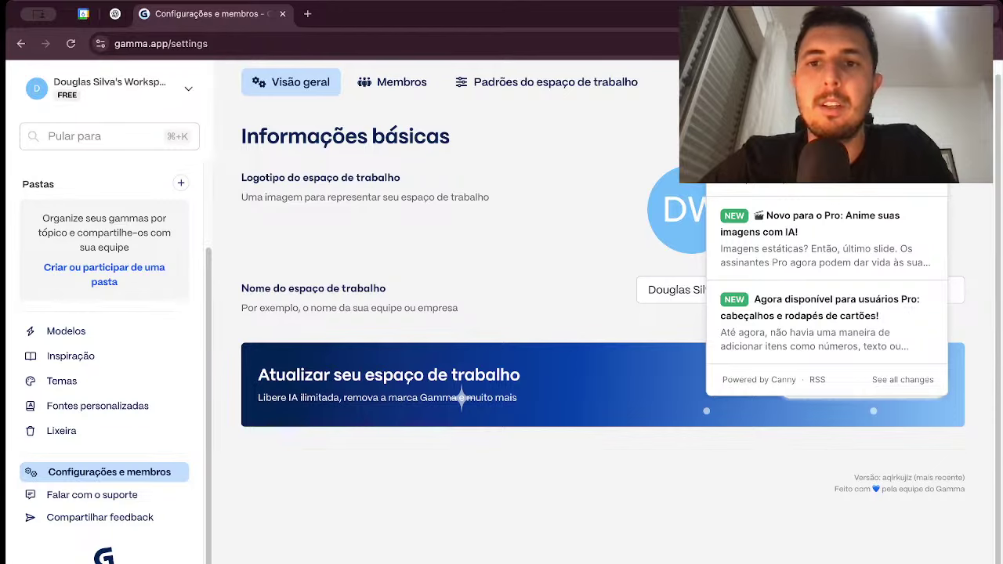
click(934, 83)
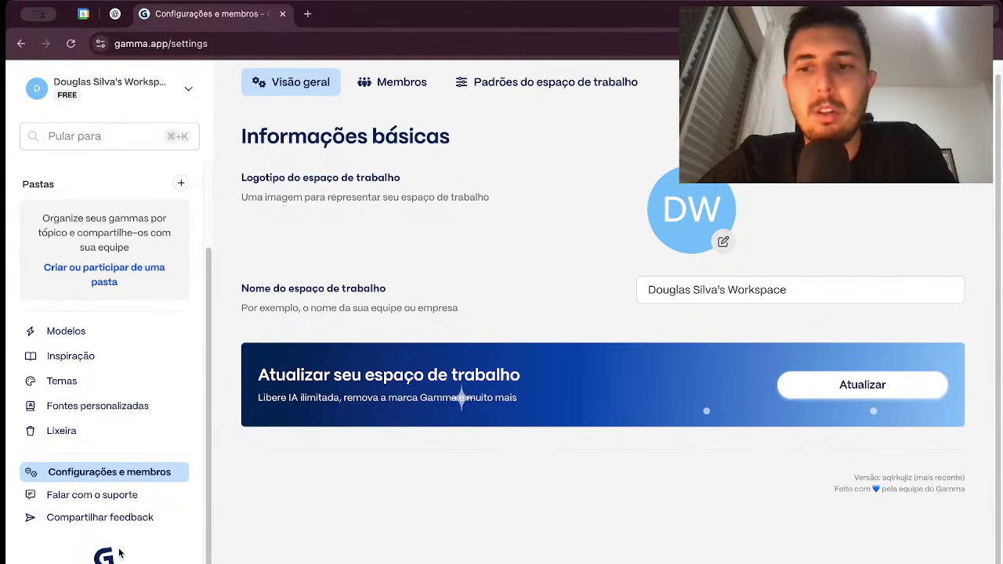
Step: Go from the workspace settings to the Gammas overview by loading the address gamma.app
click(337, 42)
click(336, 43)
key(BackSpace)
key(BackSpace)
key(BackSpace)
key(BackSpace)
key(BackSpace)
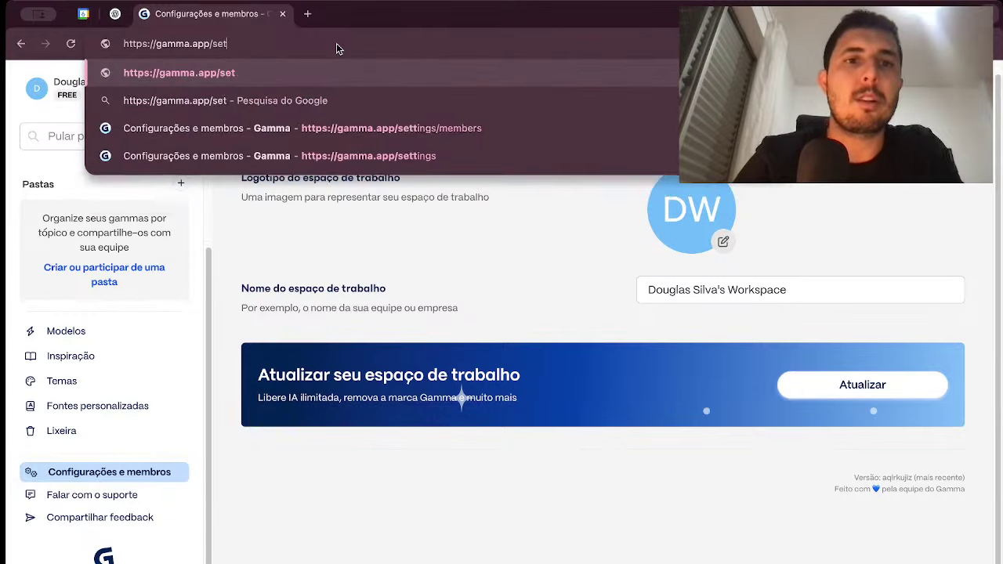
key(BackSpace)
key(BackSpace)
key(BackSpace)
key(Return)
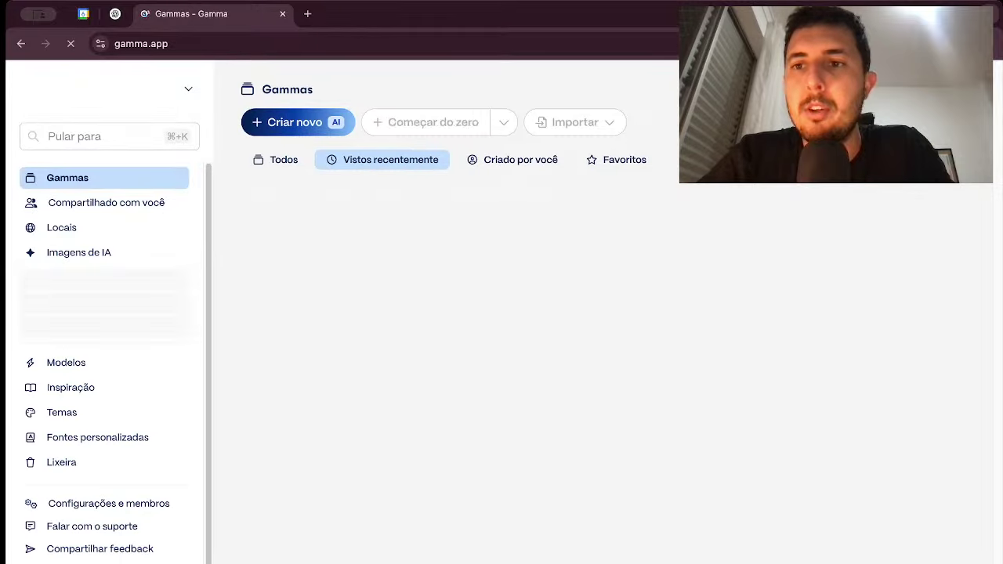
Step: Sign out of the account and load the public homepage at gamma.app
click(962, 89)
click(856, 201)
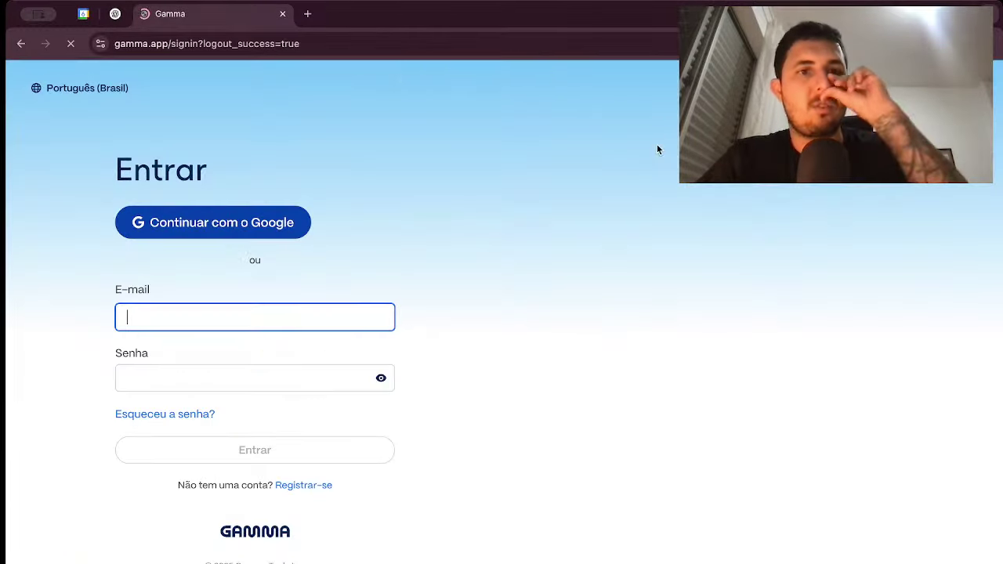
drag(177, 44, 329, 63)
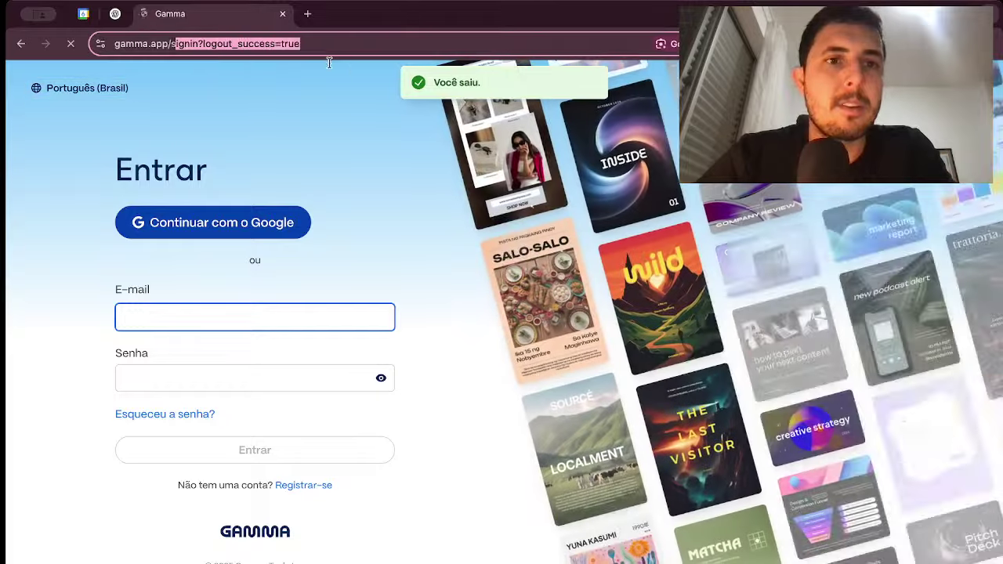
key(BackSpace)
key(BackSpace)
key(Return)
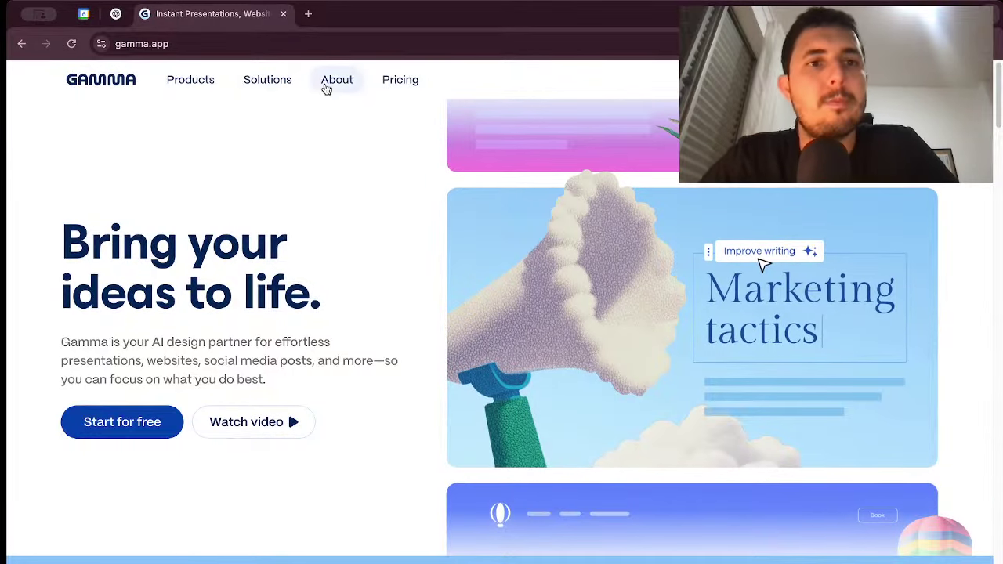
mouse_move(286, 86)
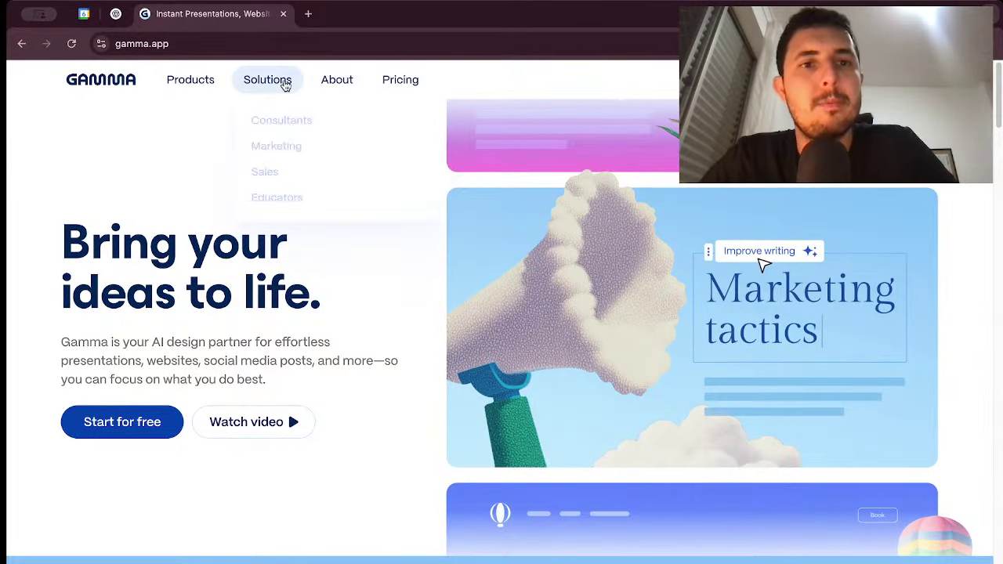